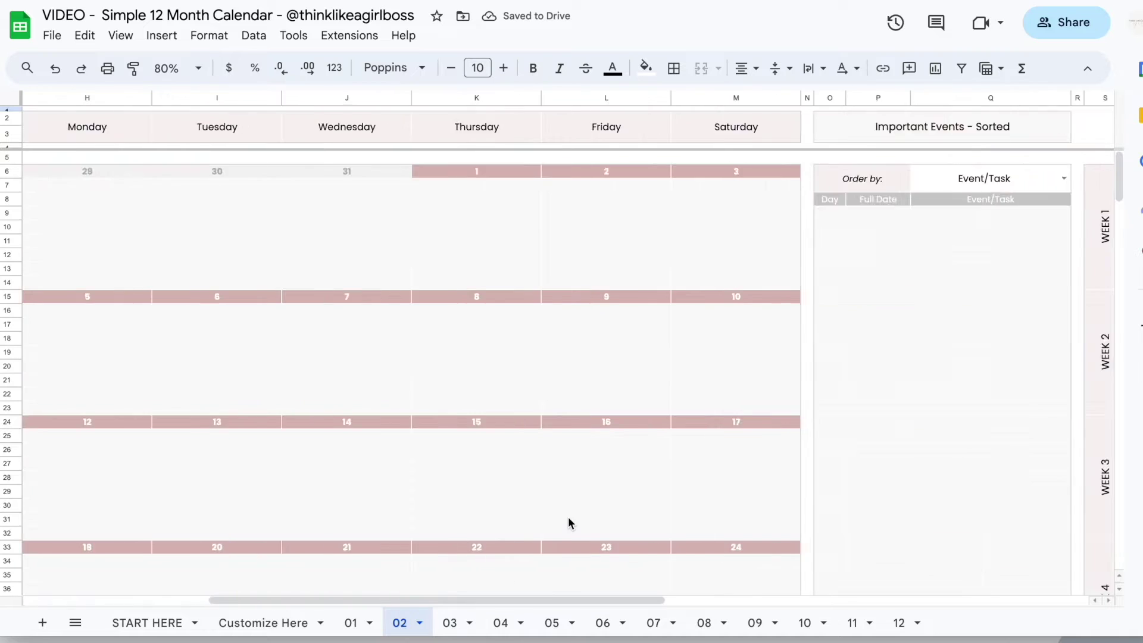
# Look through the monthly calendar sheets 03 and 04, including their weekly planning area.
pyautogui.click(453, 622)
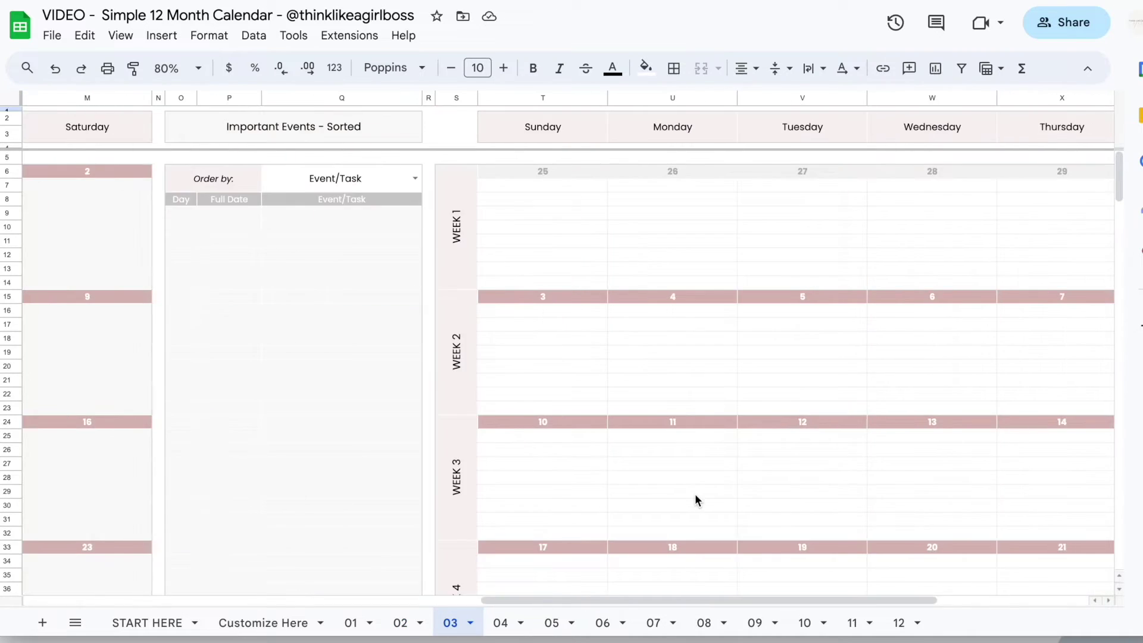
pyautogui.click(502, 623)
pyautogui.hscroll(4, 713, 527)
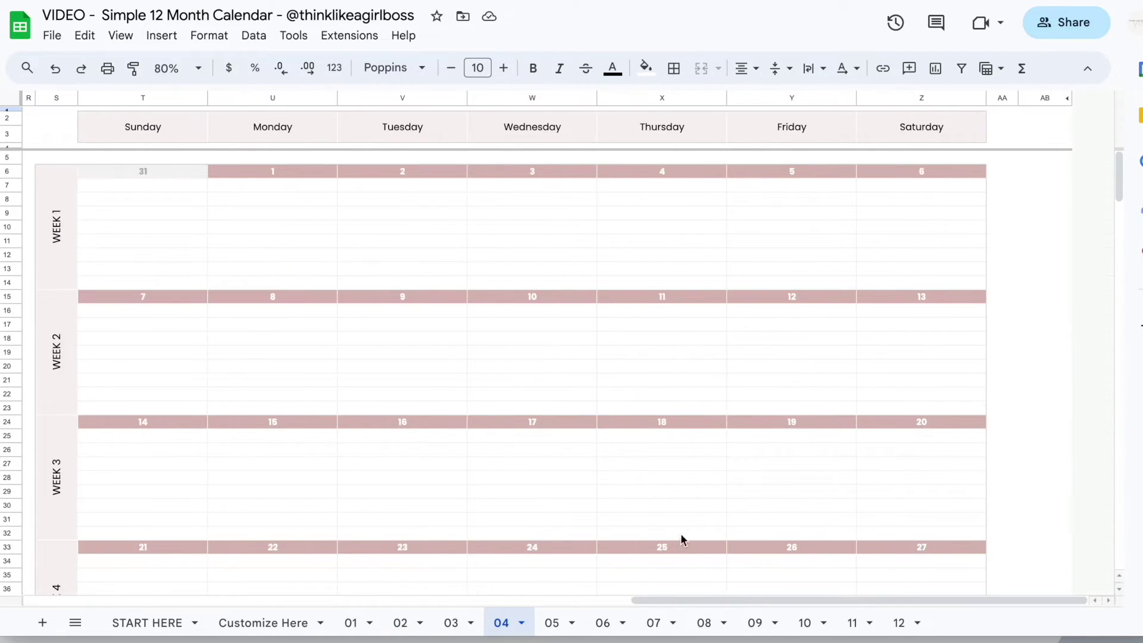
# On the Customize Here sheet, set the start month to January and the start year to 2024.
pyautogui.click(291, 622)
pyautogui.click(470, 239)
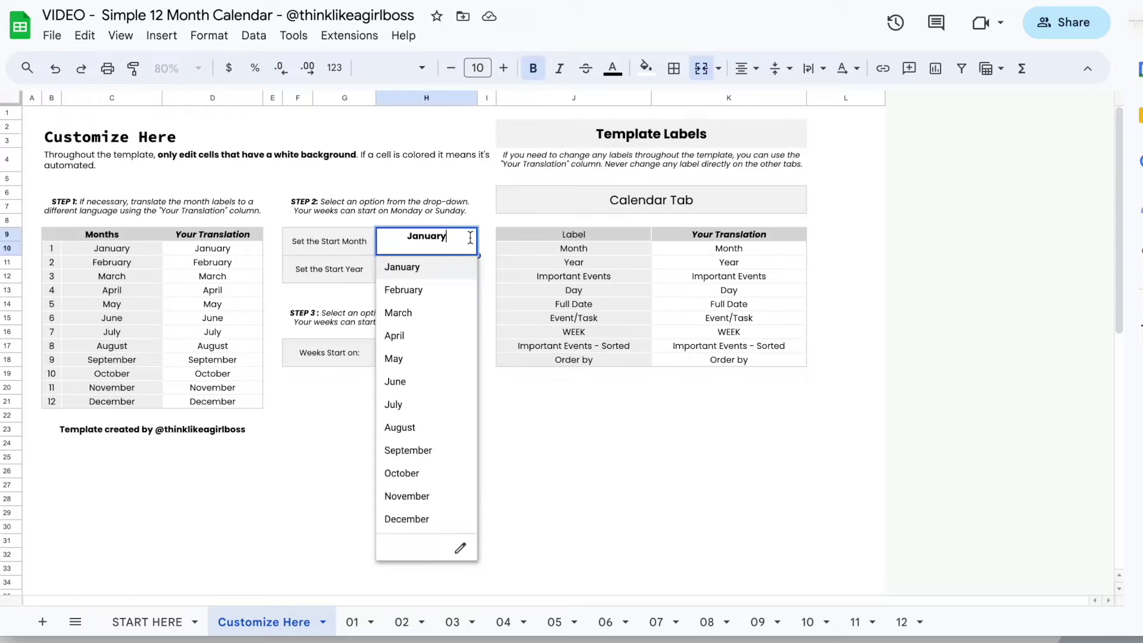
pyautogui.click(434, 272)
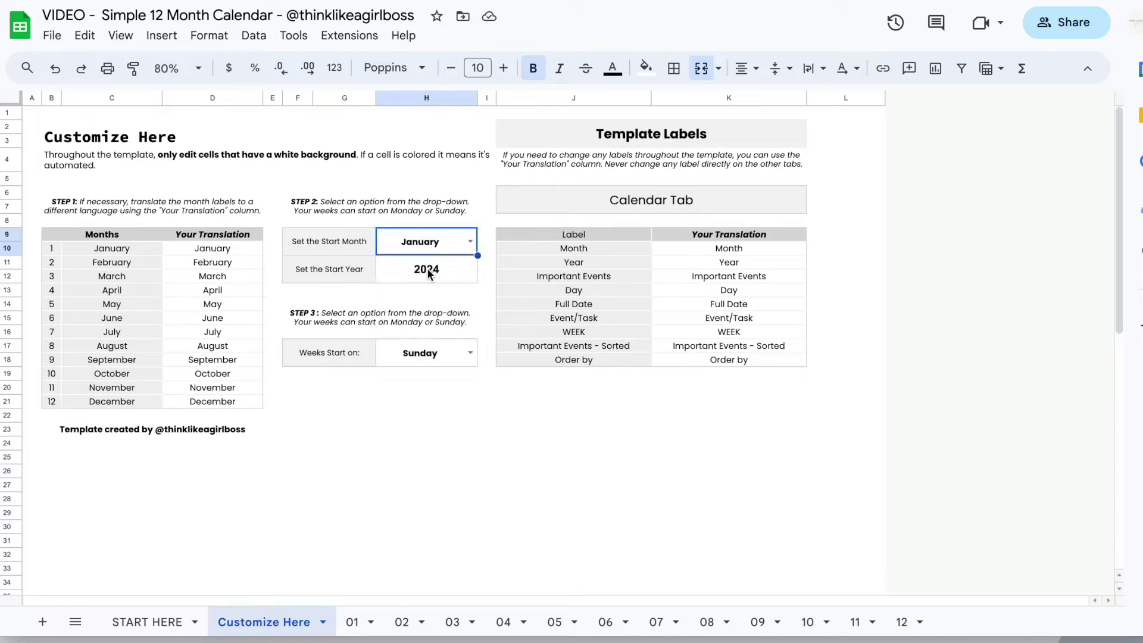
pyautogui.click(429, 274)
pyautogui.write('2024')
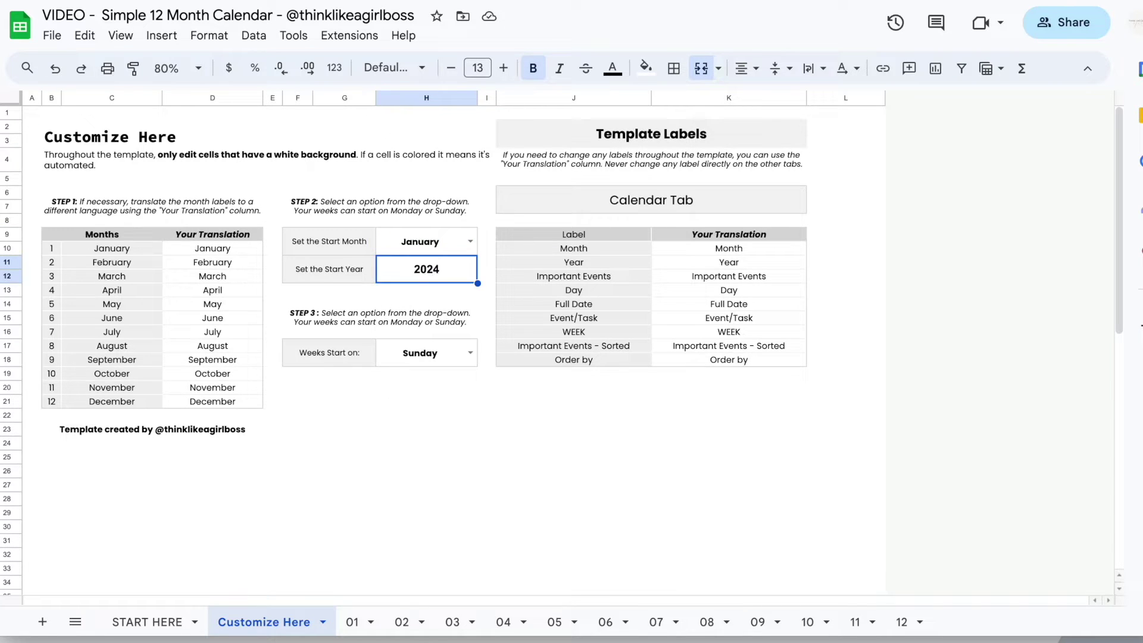
pyautogui.click(679, 475)
# Add two day 1 entries, "New Year" and "New Year Party", below the existing Important Events on sheet 01.
pyautogui.click(54, 410)
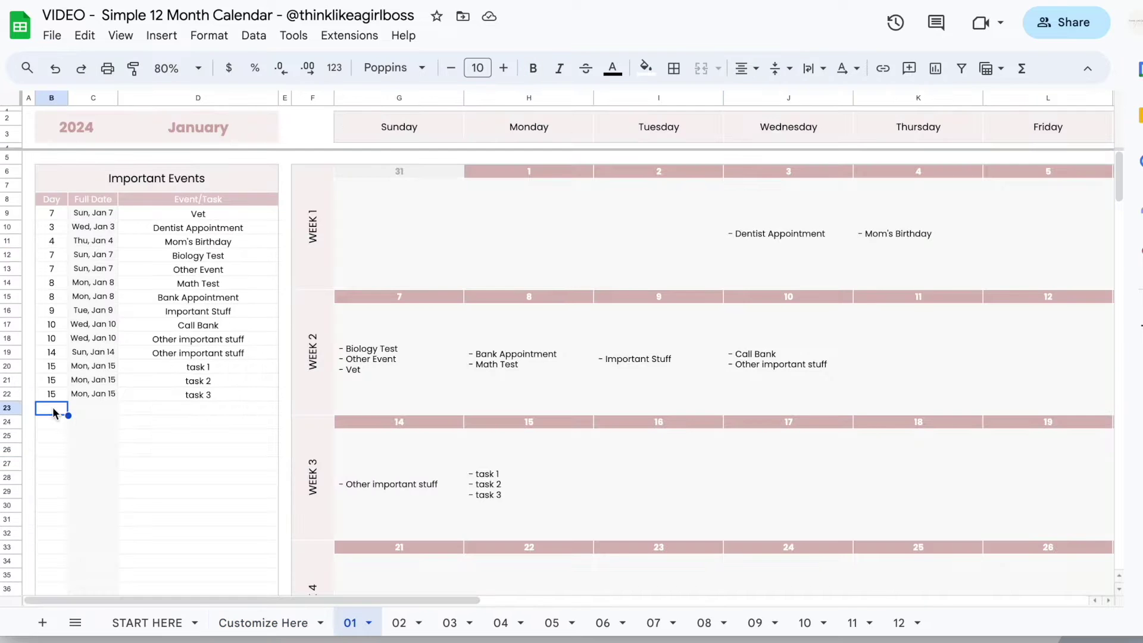
pyautogui.write('1')
pyautogui.press('Tab')
pyautogui.press('Tab')
pyautogui.write('New Year')
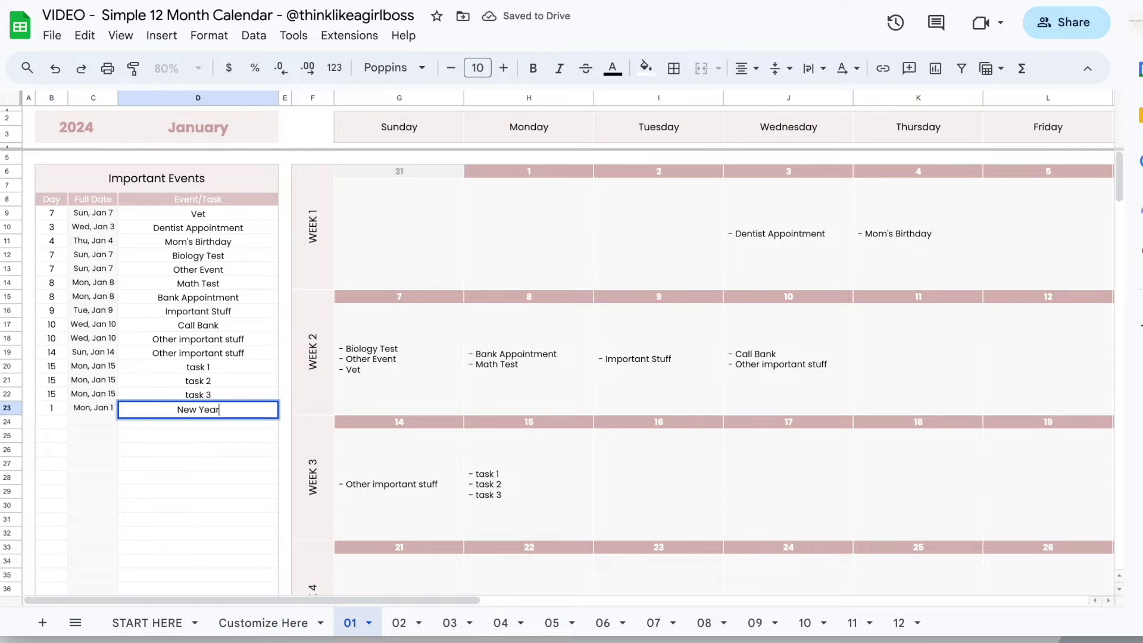
pyautogui.press('Return')
pyautogui.write('1')
pyautogui.press('Tab')
pyautogui.press('Tab')
pyautogui.write('New Year Party')
pyautogui.press('Return')
# Add two day 2 entries, "Back to Work" and "Back to School", to the January Important Events list.
pyautogui.press('Left')
pyautogui.press('Left')
pyautogui.write('2')
pyautogui.press('Tab')
pyautogui.press('Tab')
pyautogui.write('Back to Work')
pyautogui.press('Return')
pyautogui.write('2')
pyautogui.press('Tab')
pyautogui.press('Tab')
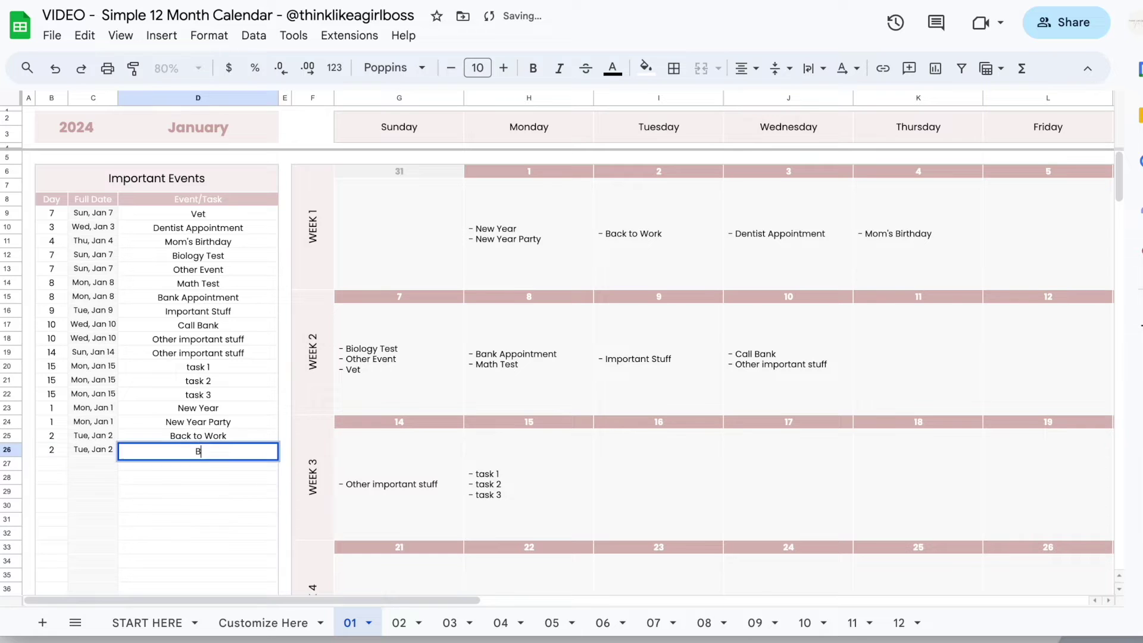
pyautogui.write('Back to School3')
# Add the event "Something Important" on day 3 to the January Important Events list.
pyautogui.press('Tab')
pyautogui.press('Tab')
pyautogui.write('Something Important')
pyautogui.press('Return')
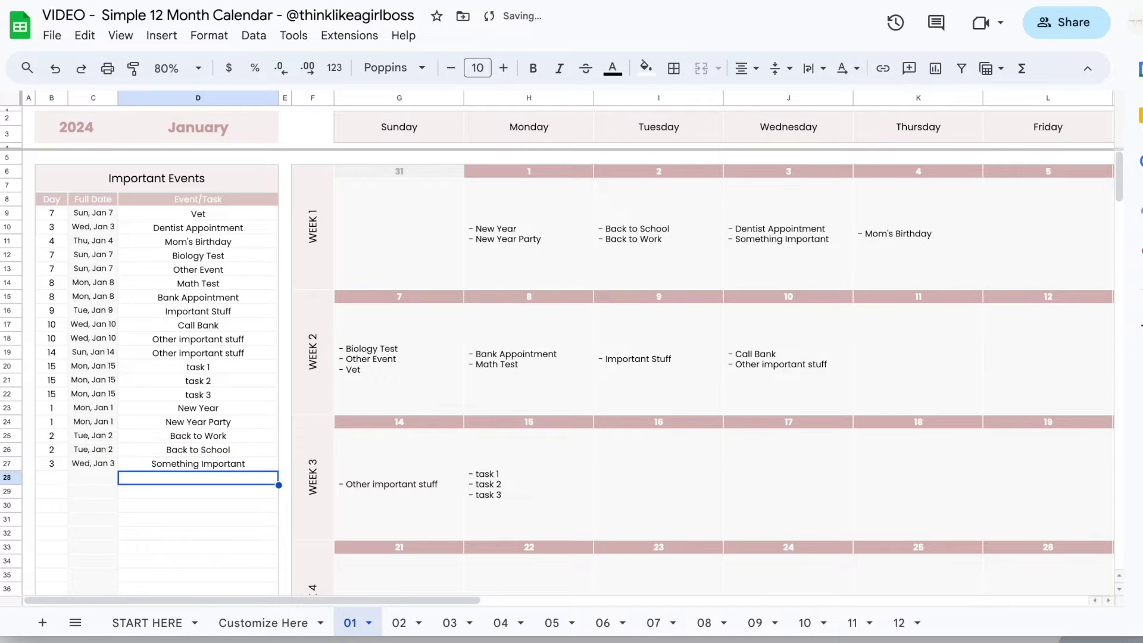
# Change the Order by option of January's Important Events - Sorted list twice to re-sort the events.
pyautogui.hscroll(10, 521, 406)
pyautogui.hscroll(2, 521, 406)
pyautogui.click(545, 179)
pyautogui.click(471, 228)
pyautogui.click(545, 180)
pyautogui.click(470, 204)
# Look over the rest of the January sheet and the February calendar on sheet 02.
pyautogui.hscroll(8, 619, 330)
pyautogui.click(399, 623)
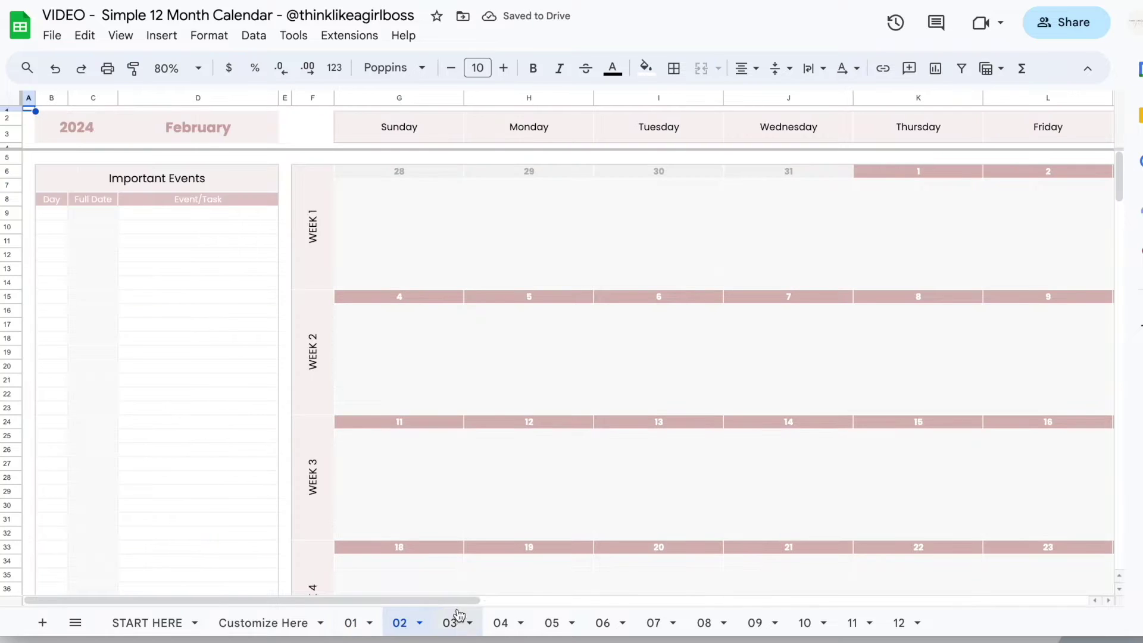
pyautogui.hscroll(6, 568, 523)
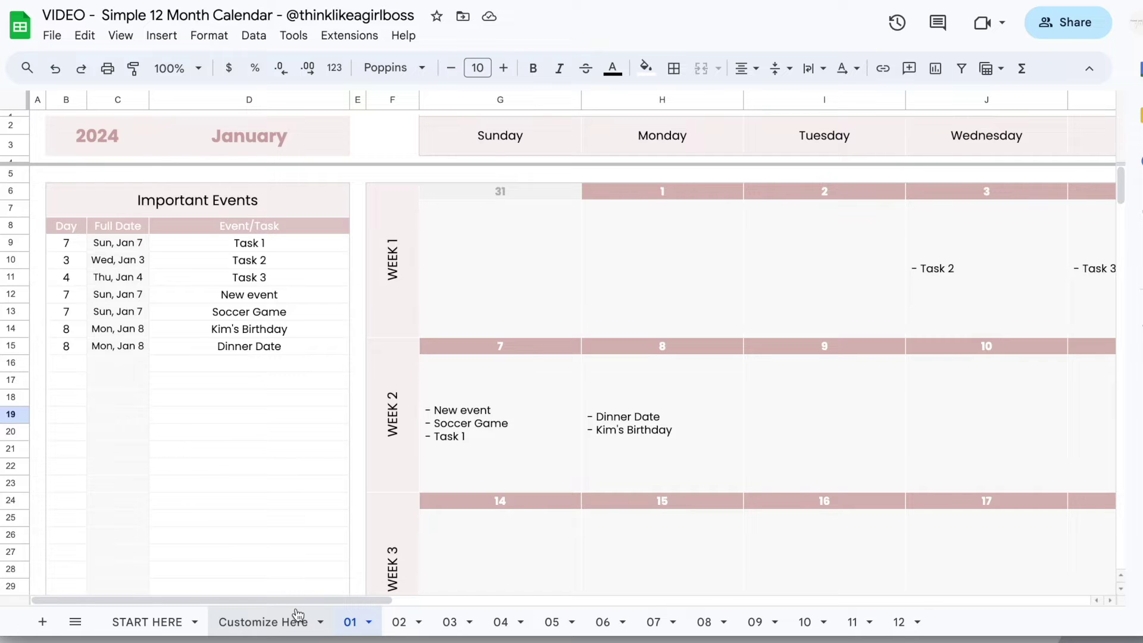
# Fill in the empty start fields on the Customize Here sheet with January as start month and 2024 as start year.
pyautogui.click(299, 620)
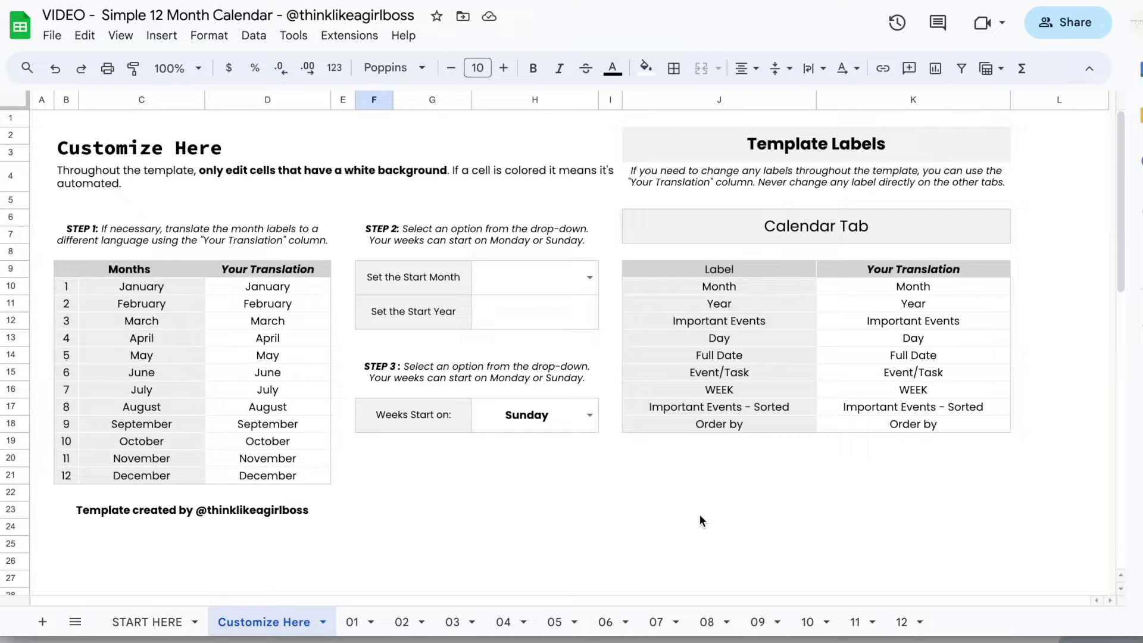
pyautogui.click(590, 278)
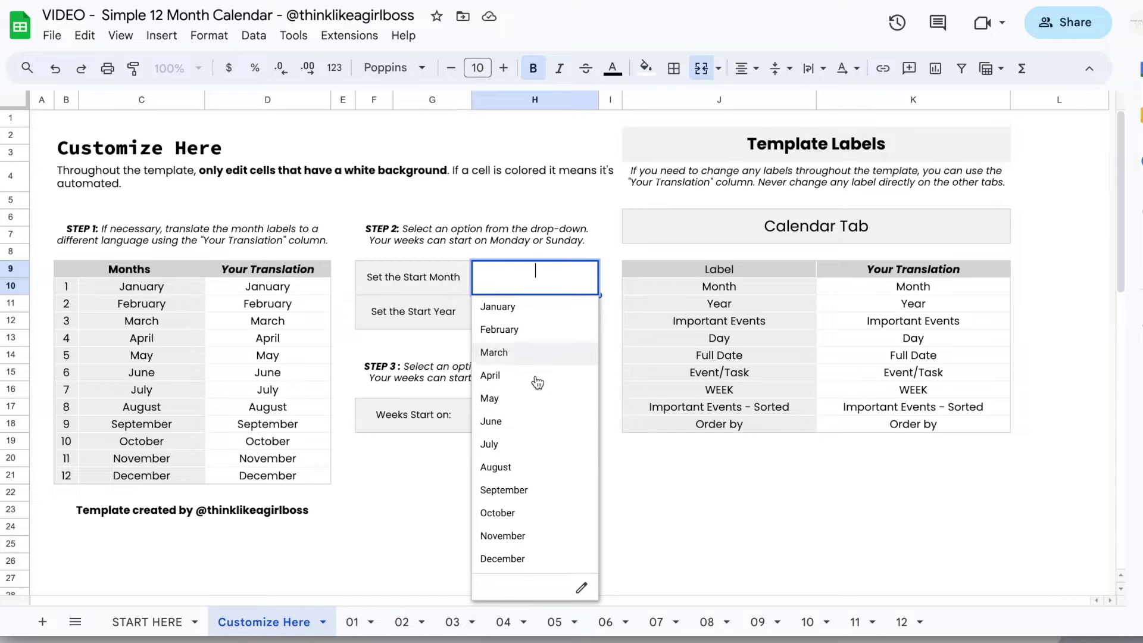
pyautogui.click(529, 313)
pyautogui.click(503, 316)
pyautogui.write('2024')
pyautogui.press('Return')
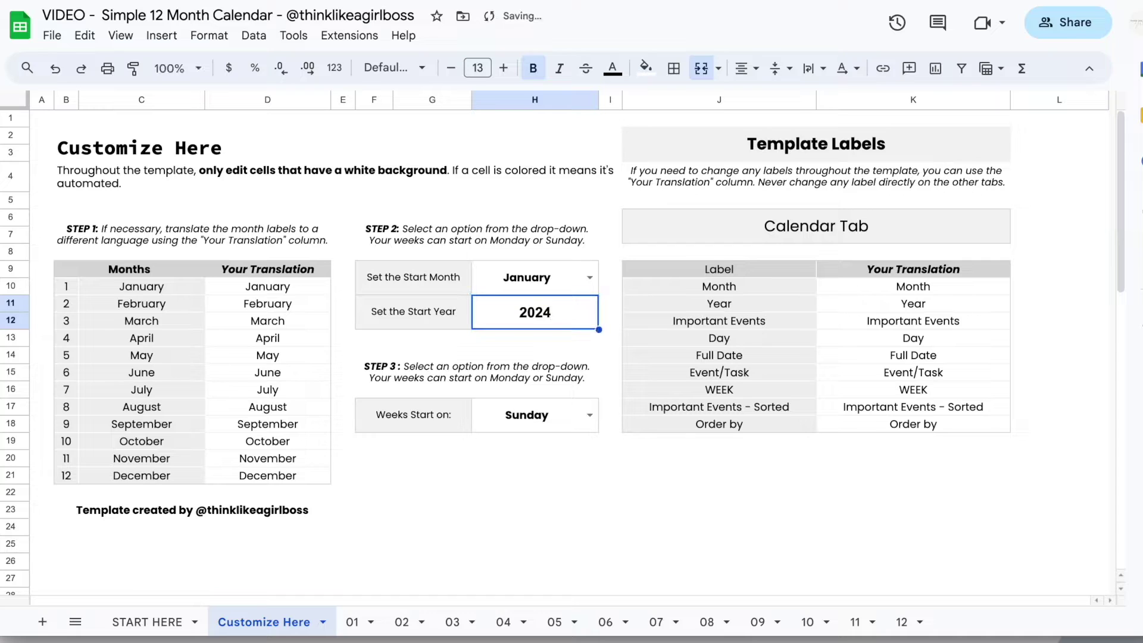
pyautogui.click(537, 459)
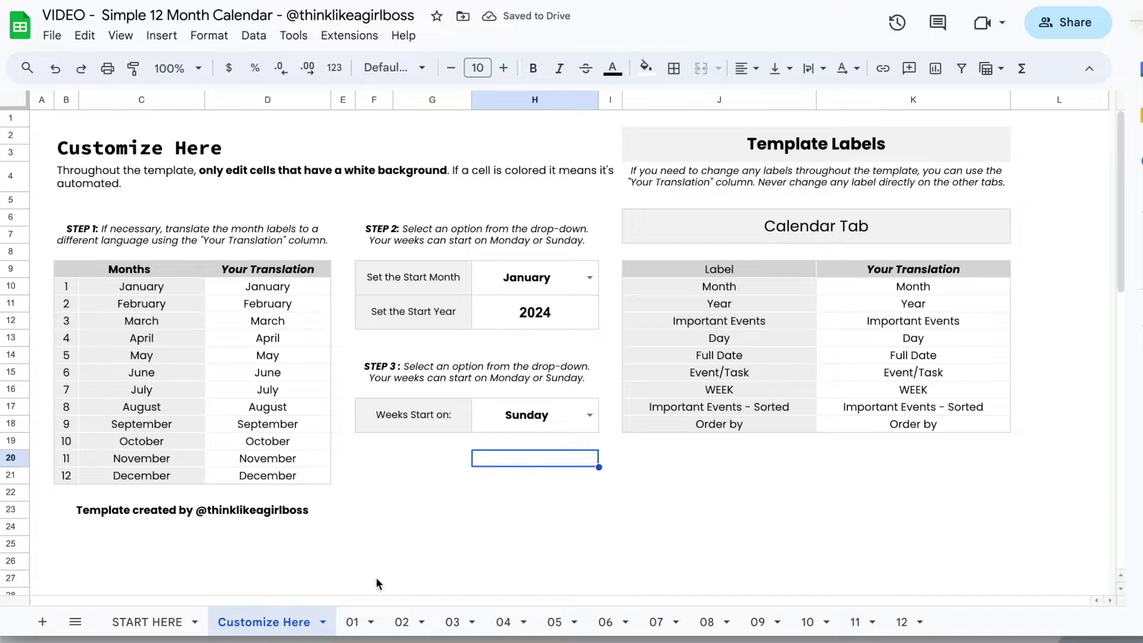
# Check the month titles and dates on calendar sheets 01 through 06.
pyautogui.click(362, 621)
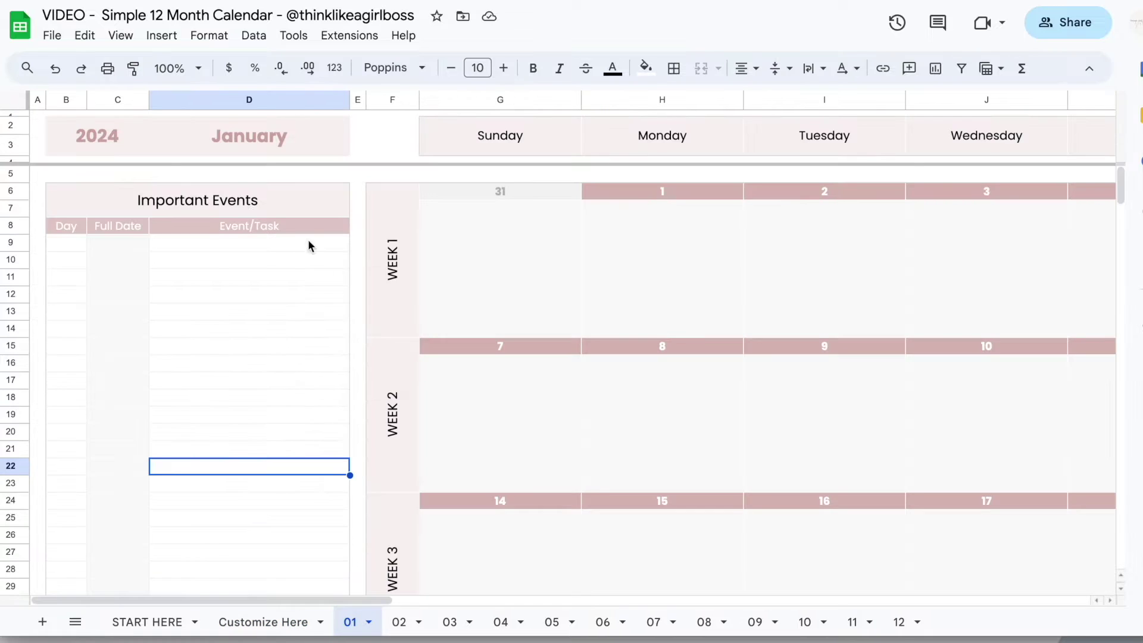
pyautogui.click(410, 621)
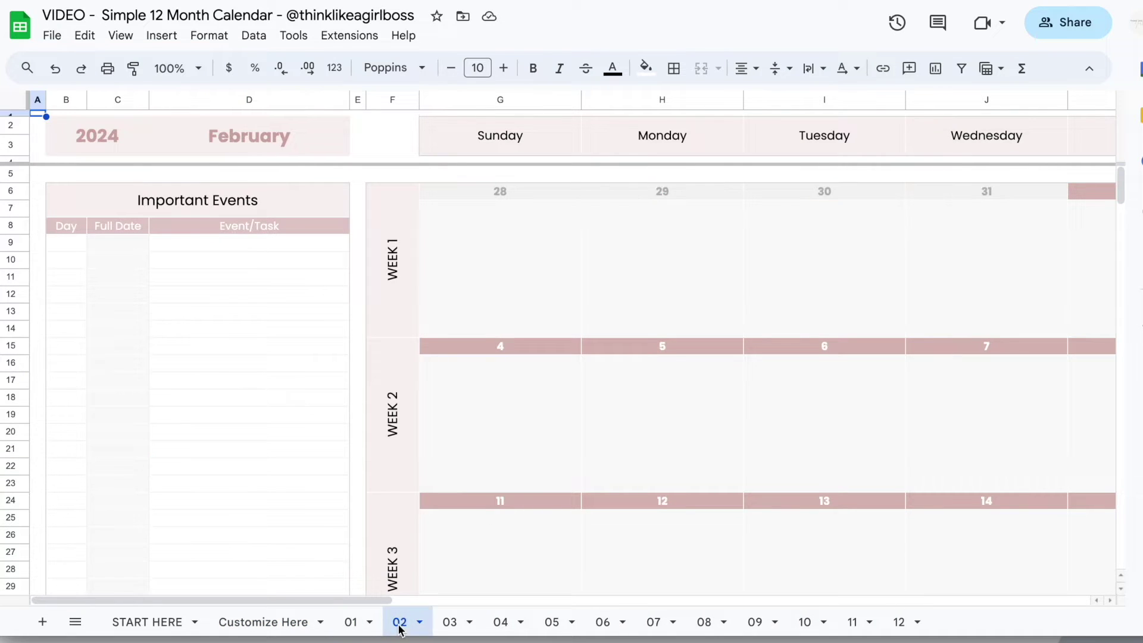
pyautogui.click(449, 624)
pyautogui.click(503, 623)
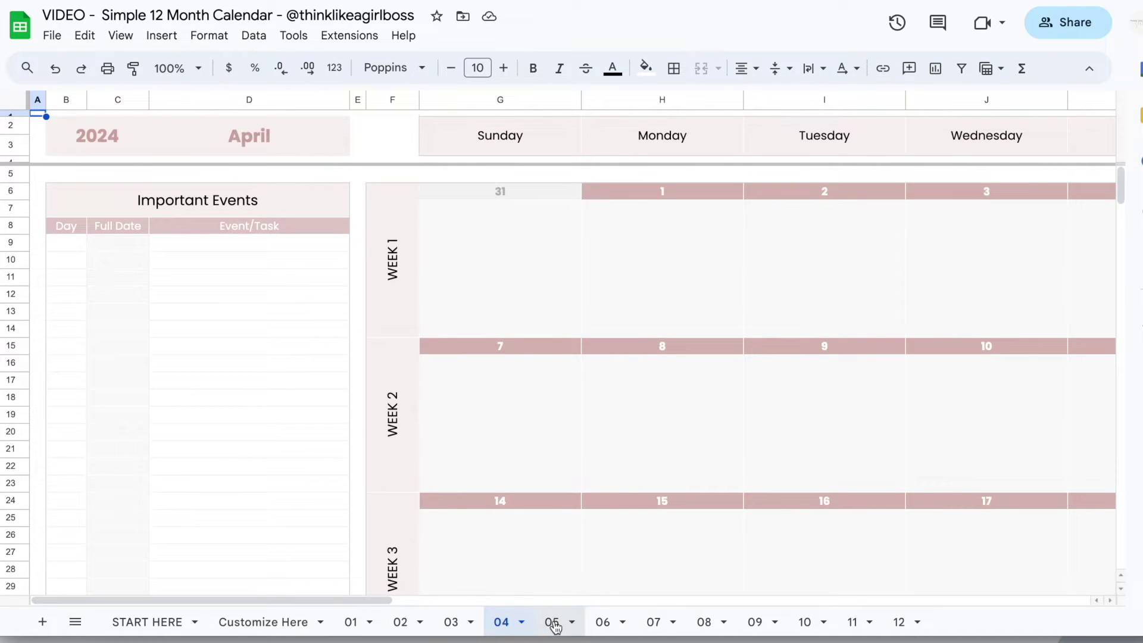
pyautogui.click(554, 623)
pyautogui.click(597, 623)
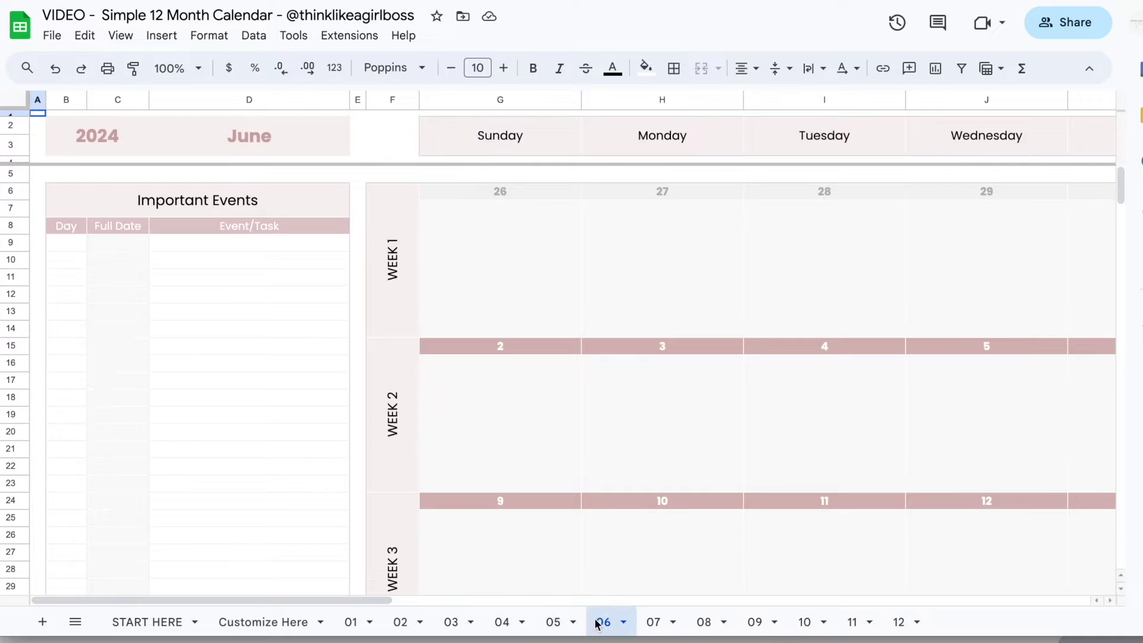
# Set the start month to October on the Customize Here sheet.
pyautogui.click(268, 623)
pyautogui.click(593, 278)
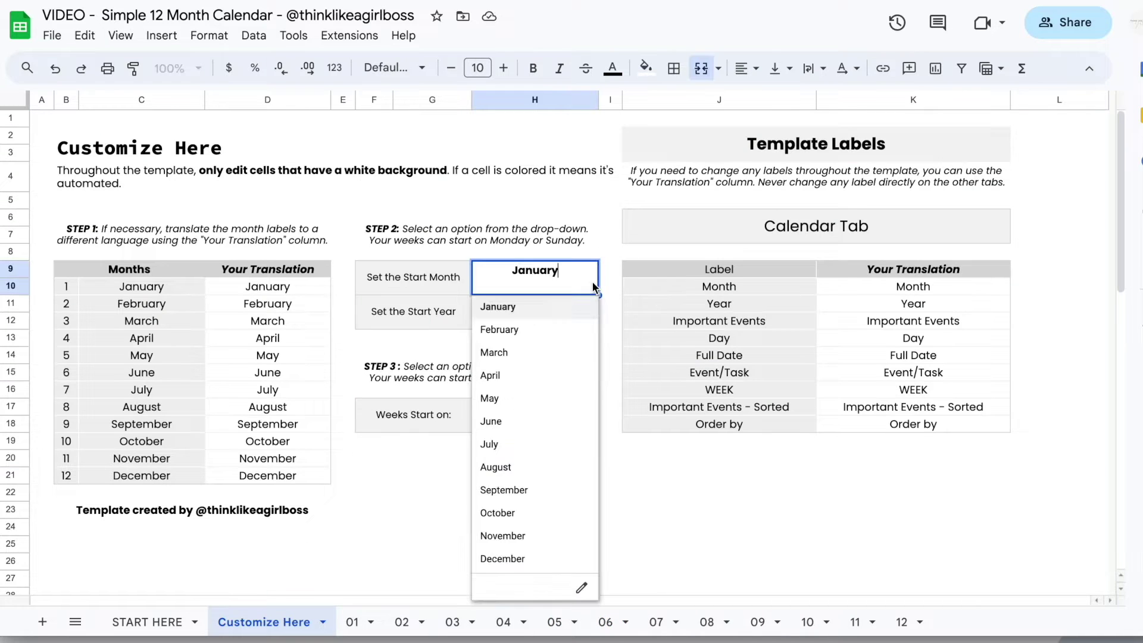
pyautogui.click(525, 515)
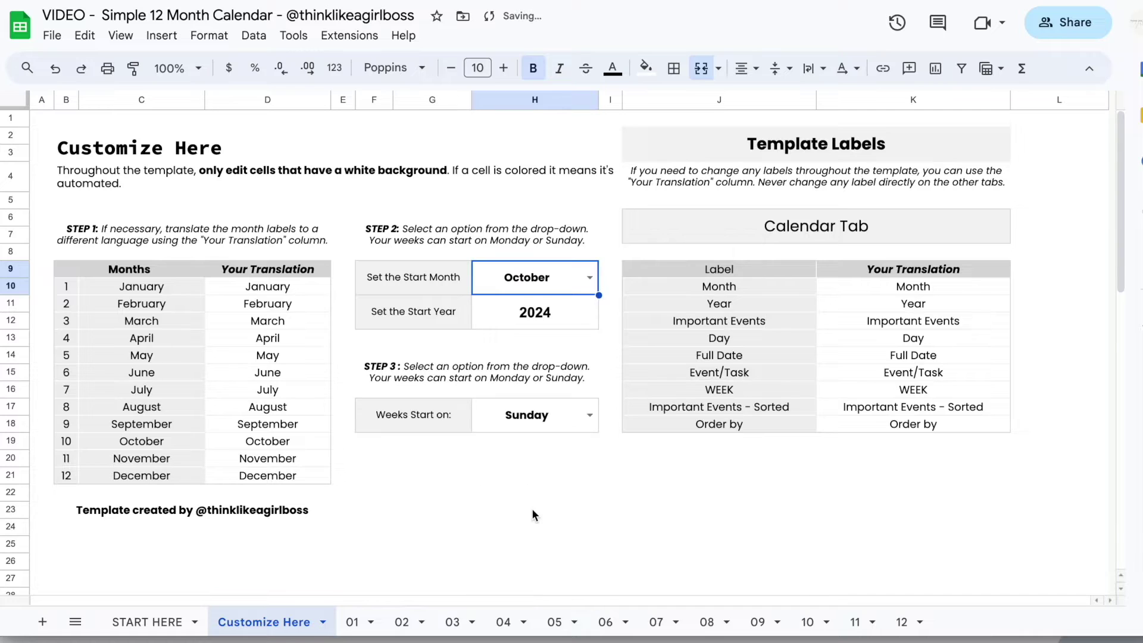
# Check how the October start month affects the month titles on sheets 01, 02 and 03.
pyautogui.click(357, 623)
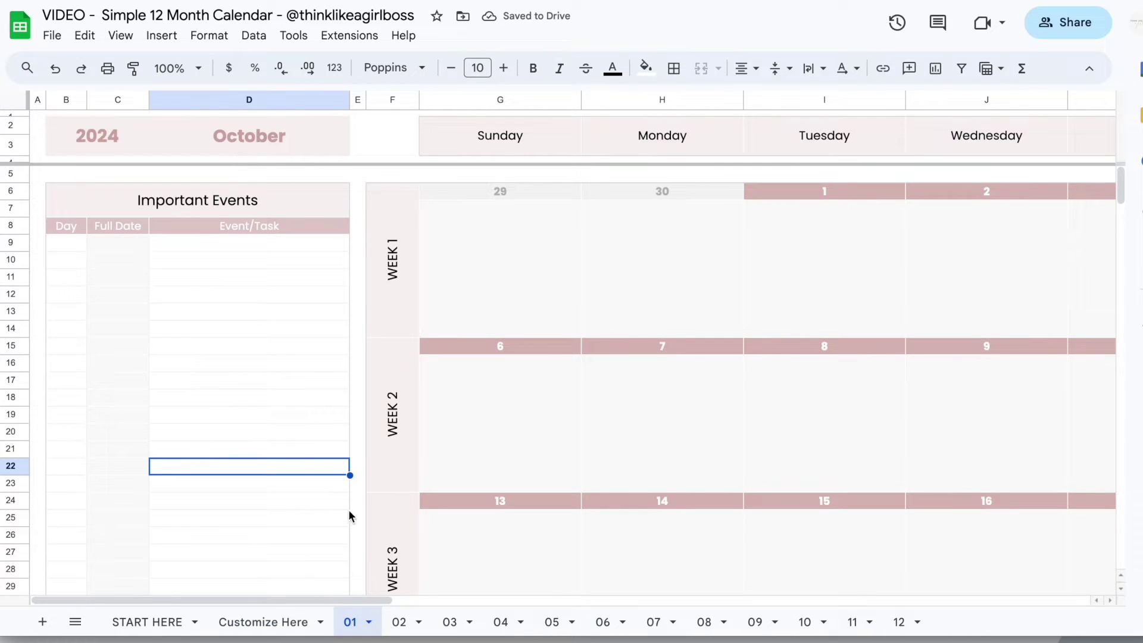
pyautogui.click(400, 622)
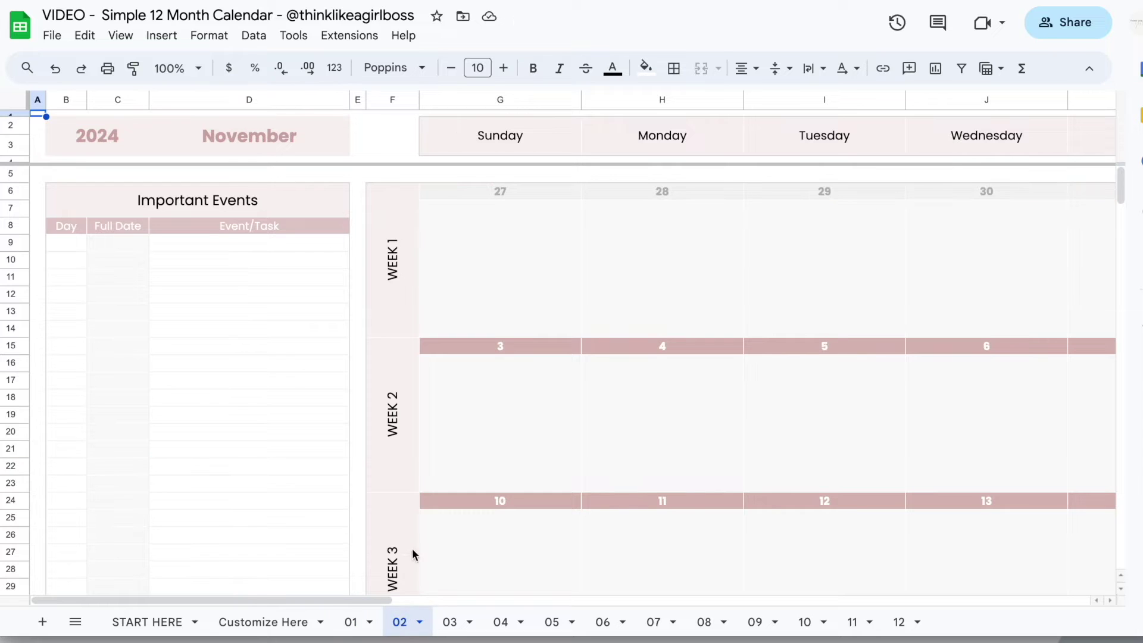
pyautogui.click(451, 622)
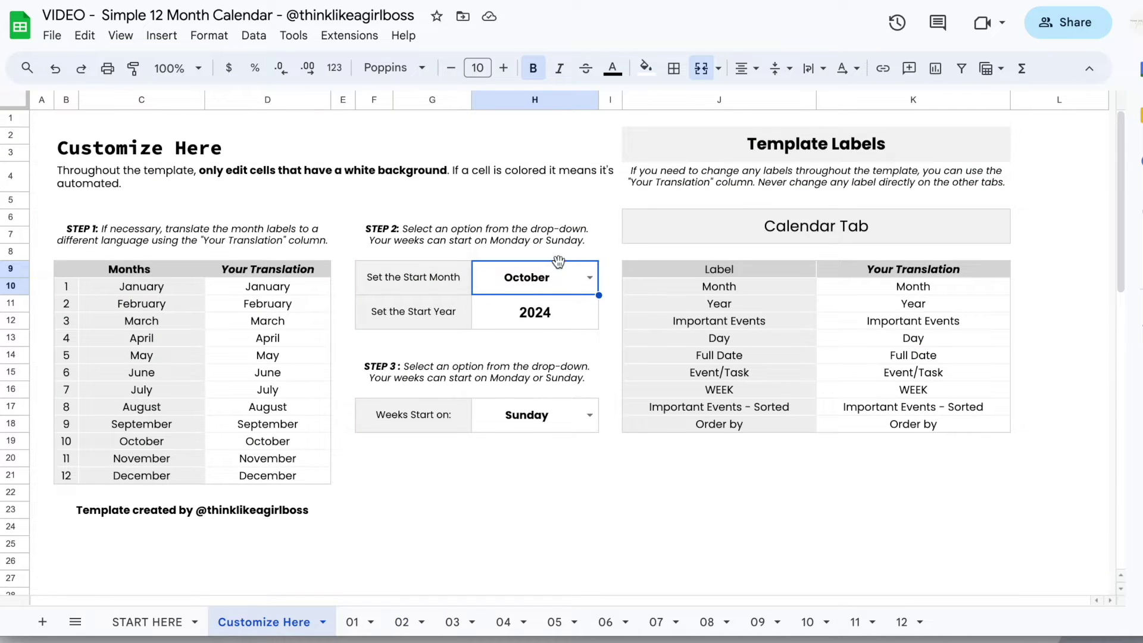
pyautogui.click(354, 622)
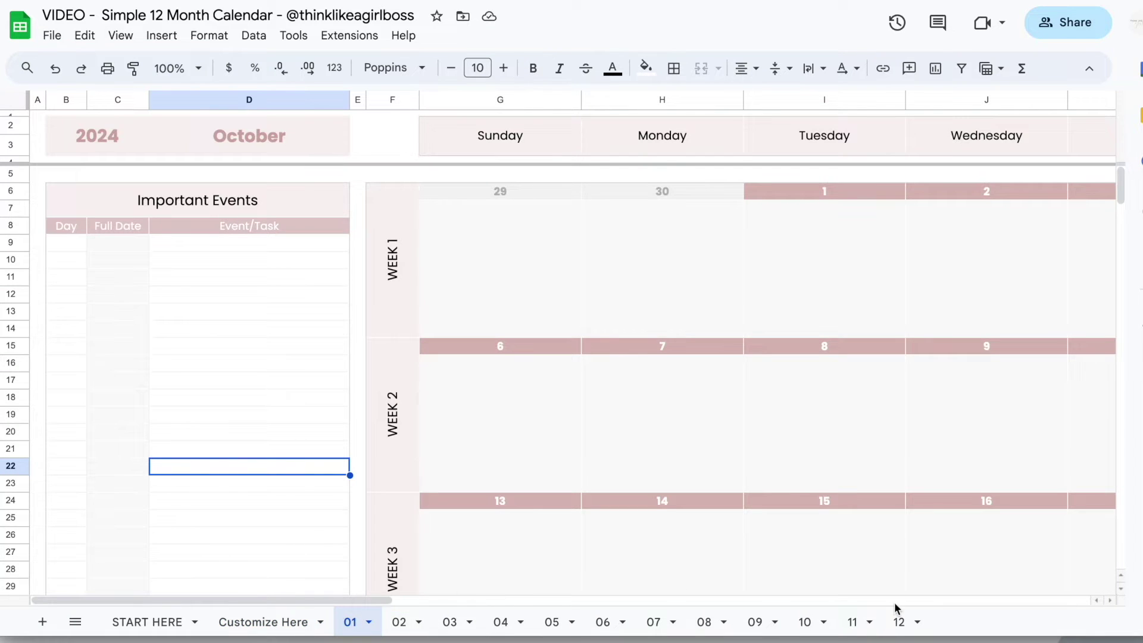
# Set the start month back to January on the Customize Here sheet and view sheet 01.
pyautogui.click(273, 623)
pyautogui.click(588, 278)
pyautogui.click(519, 318)
pyautogui.click(564, 322)
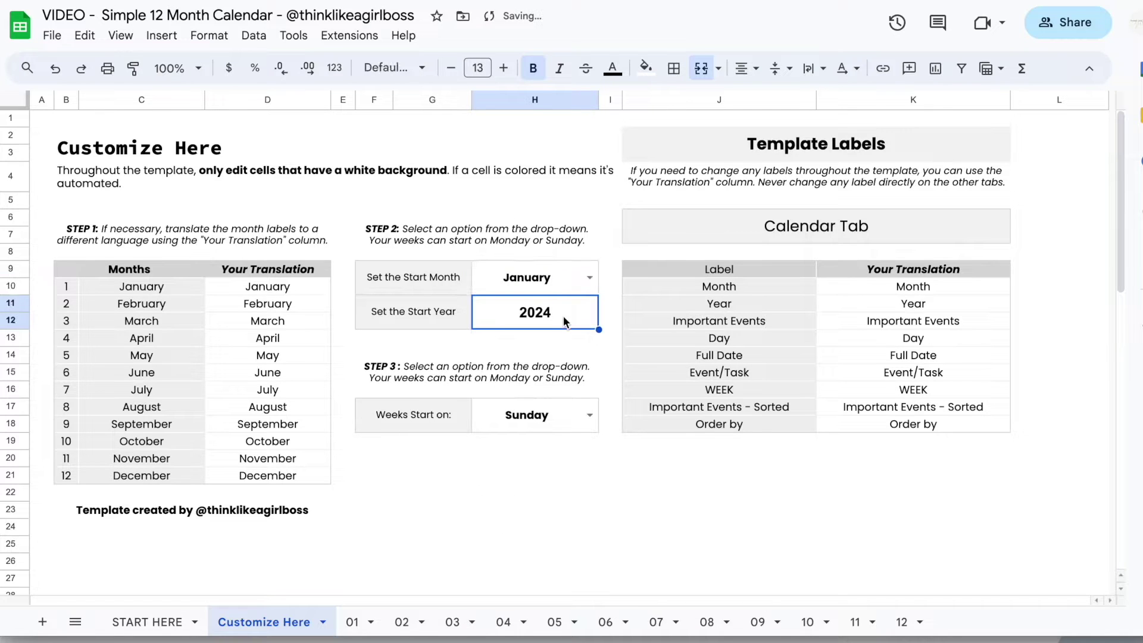
pyautogui.click(359, 623)
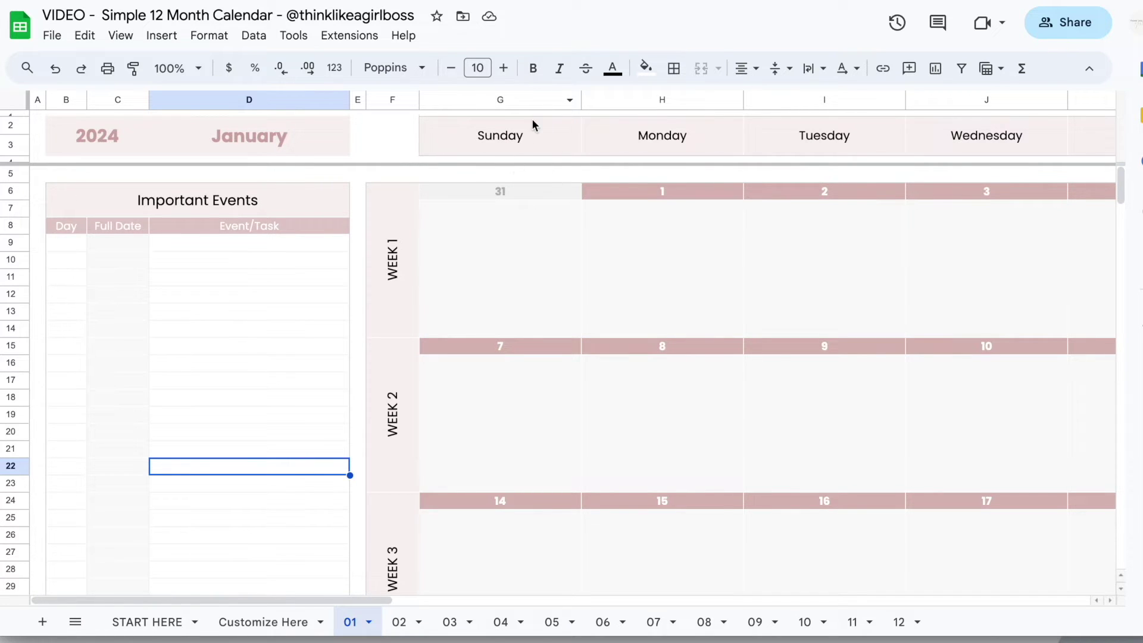
# Set the weeks to start on Monday on the Customize Here sheet and view sheet 01's calendar.
pyautogui.click(257, 623)
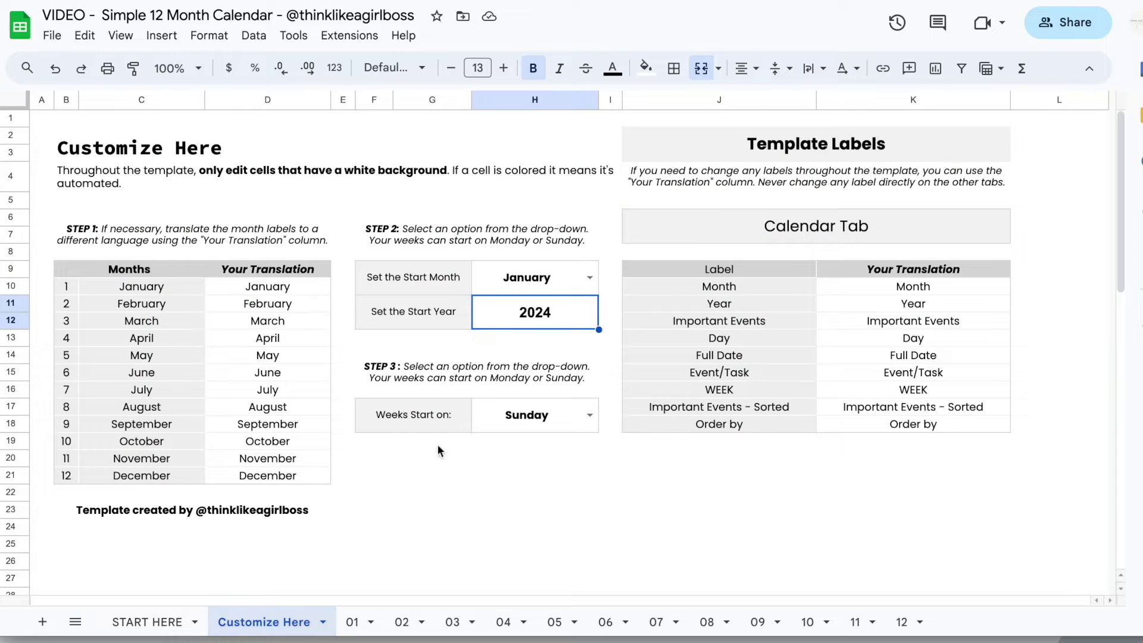
pyautogui.click(641, 512)
pyautogui.click(589, 417)
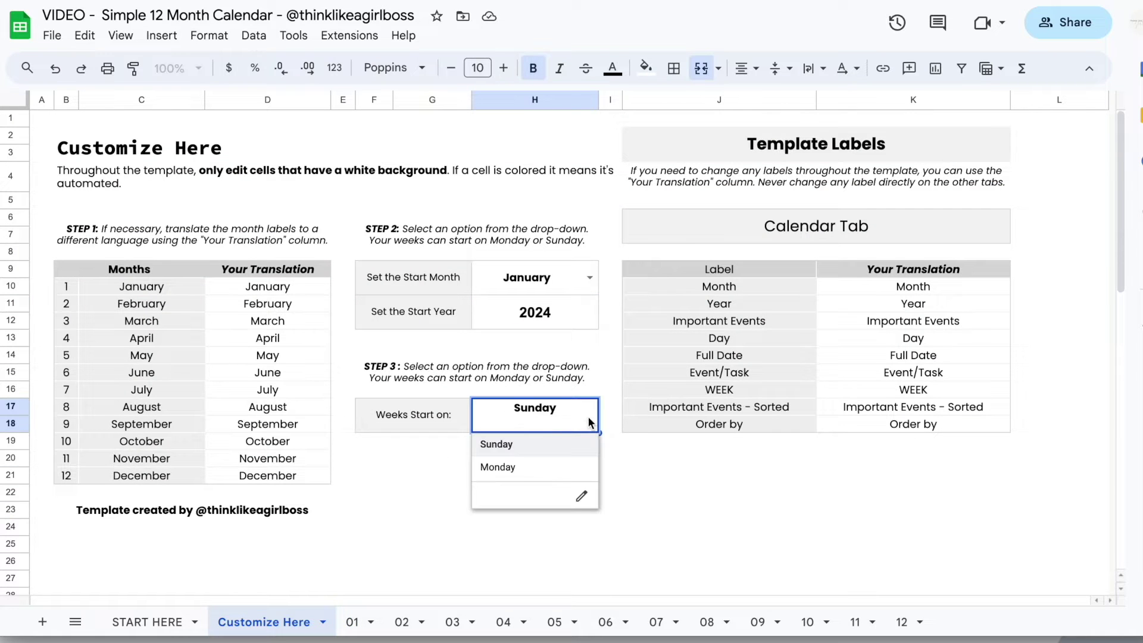
pyautogui.click(550, 469)
pyautogui.click(352, 621)
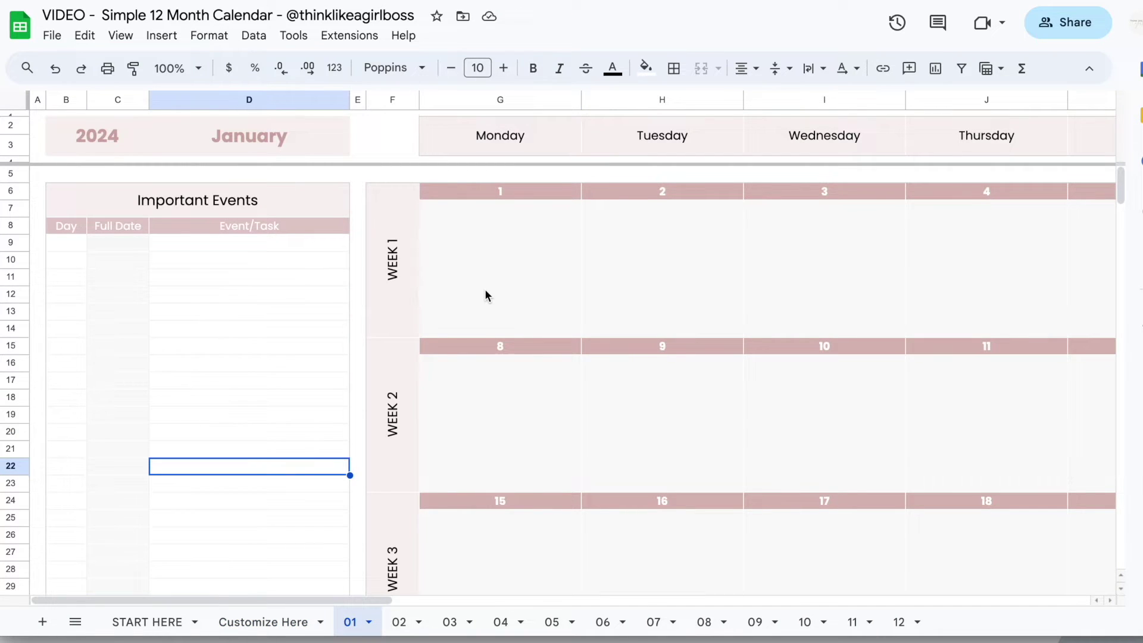
# Set the weeks to start on Sunday on the Customize Here sheet.
pyautogui.click(265, 621)
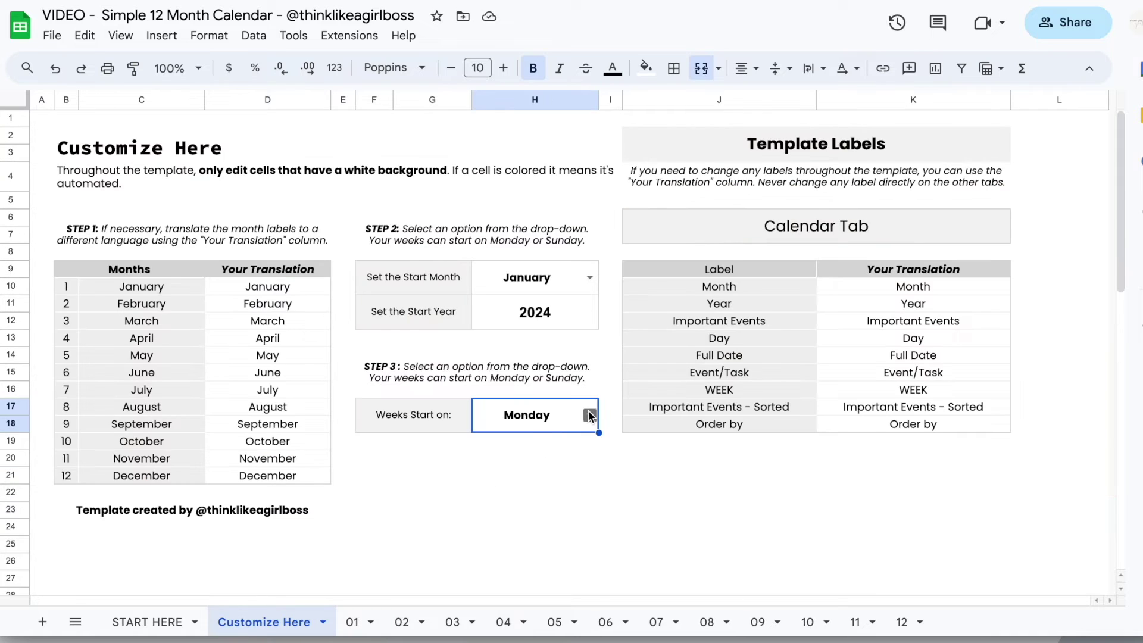
pyautogui.click(589, 416)
pyautogui.click(517, 449)
# Rename sheet 01 as "JAN 2024".
pyautogui.click(352, 622)
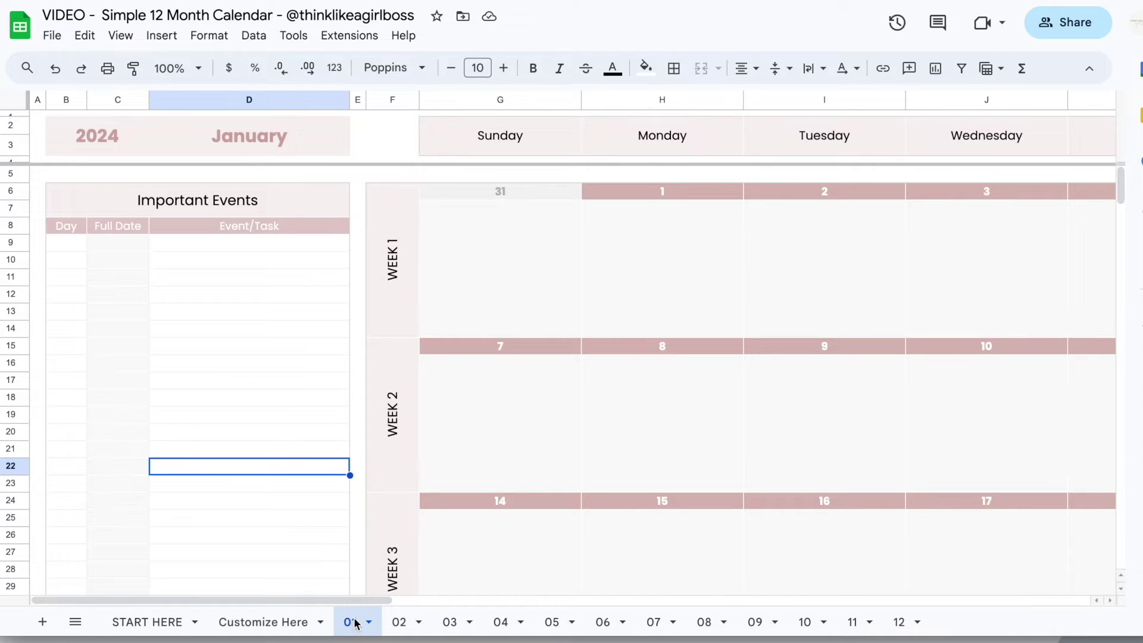
pyautogui.doubleClick(354, 623)
pyautogui.write('JAN 2024')
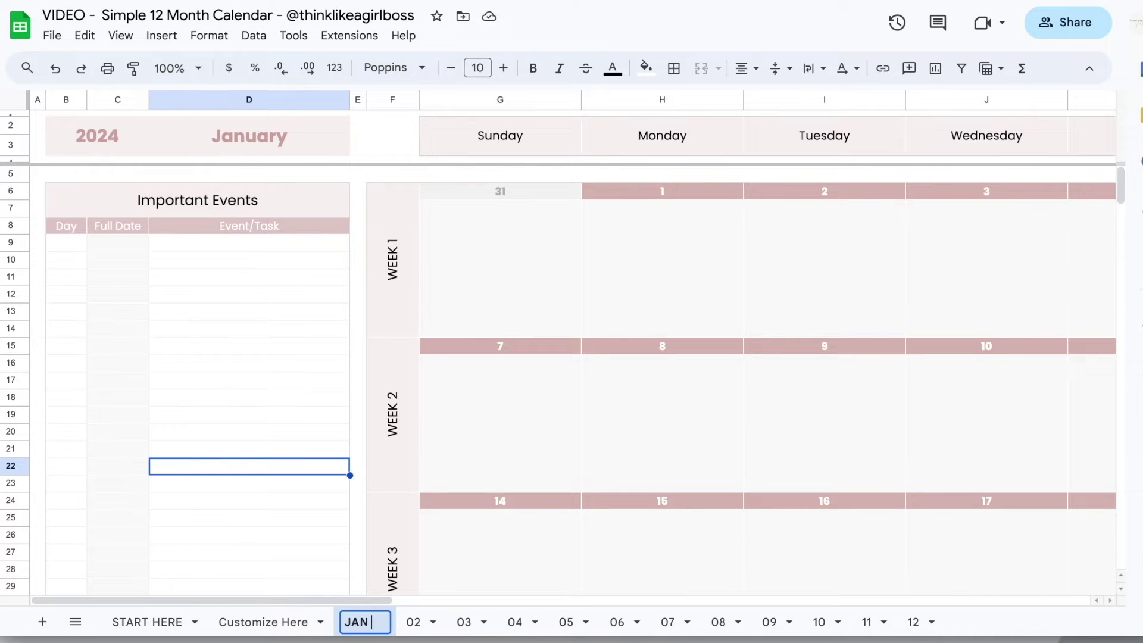
pyautogui.press('Return')
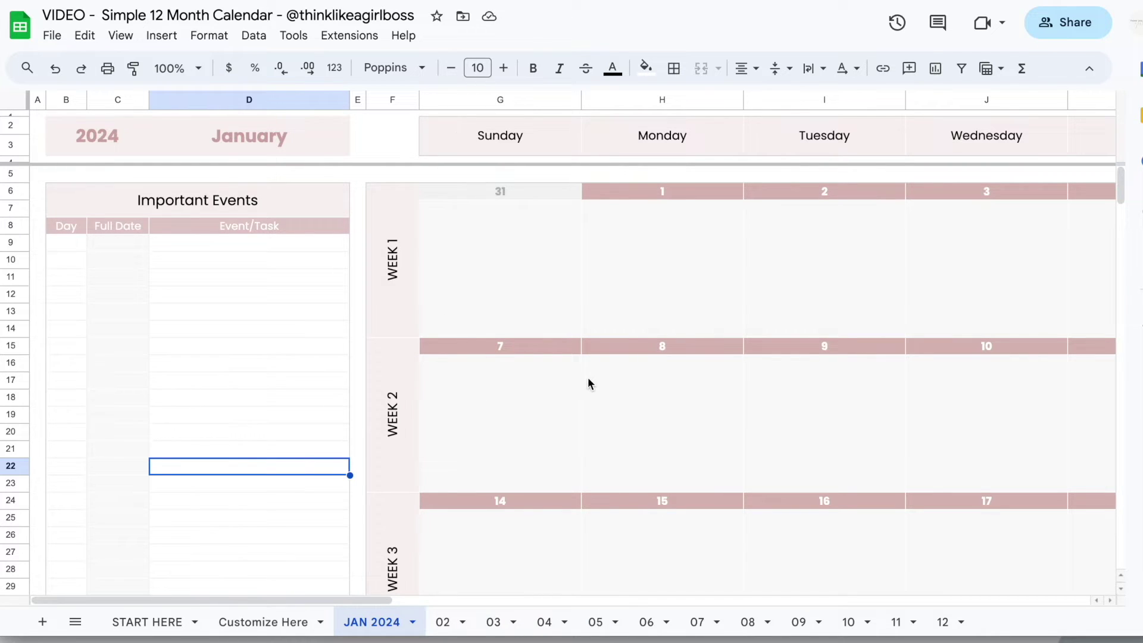
# Examine the calendar with automatic event boxes and the second, blank calendar on the JAN 2024 sheet.
pyautogui.hscroll(5, 630, 396)
pyautogui.hscroll(15, 631, 393)
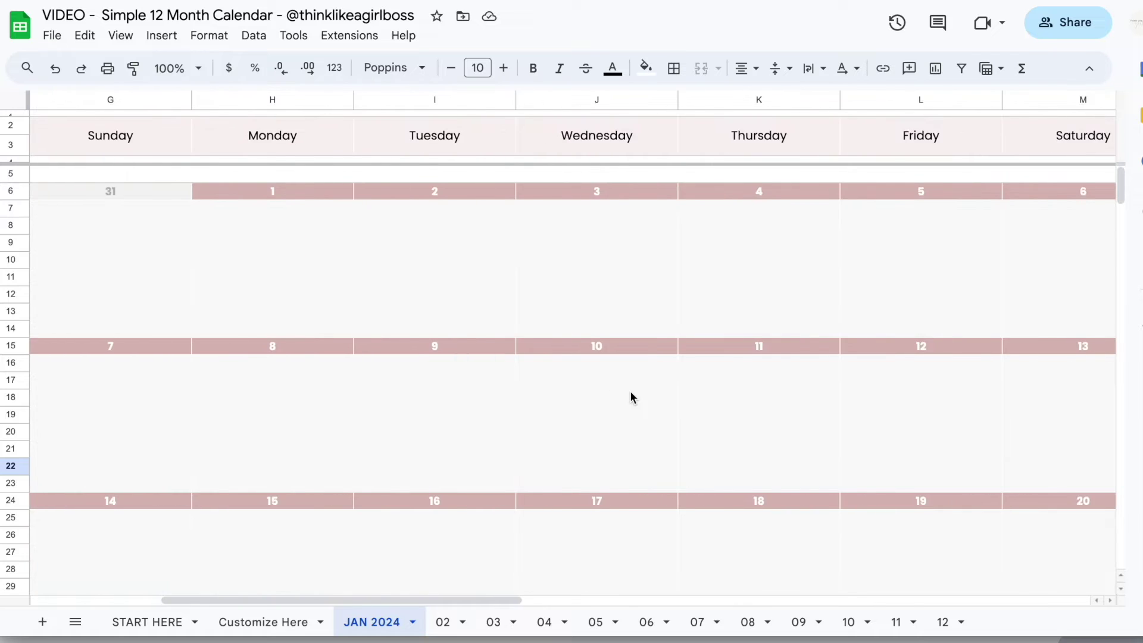
pyautogui.hscroll(3, 631, 395)
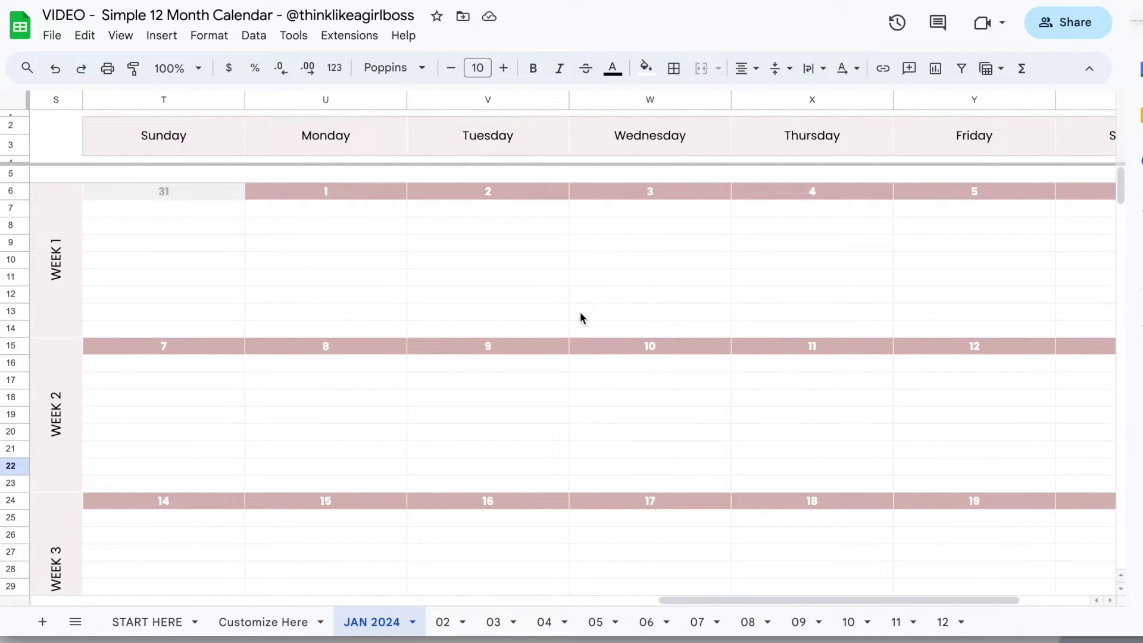
pyautogui.hscroll(-5, 515, 228)
pyautogui.hscroll(5, 516, 230)
pyautogui.hscroll(-5, 516, 230)
pyautogui.hscroll(5, 517, 230)
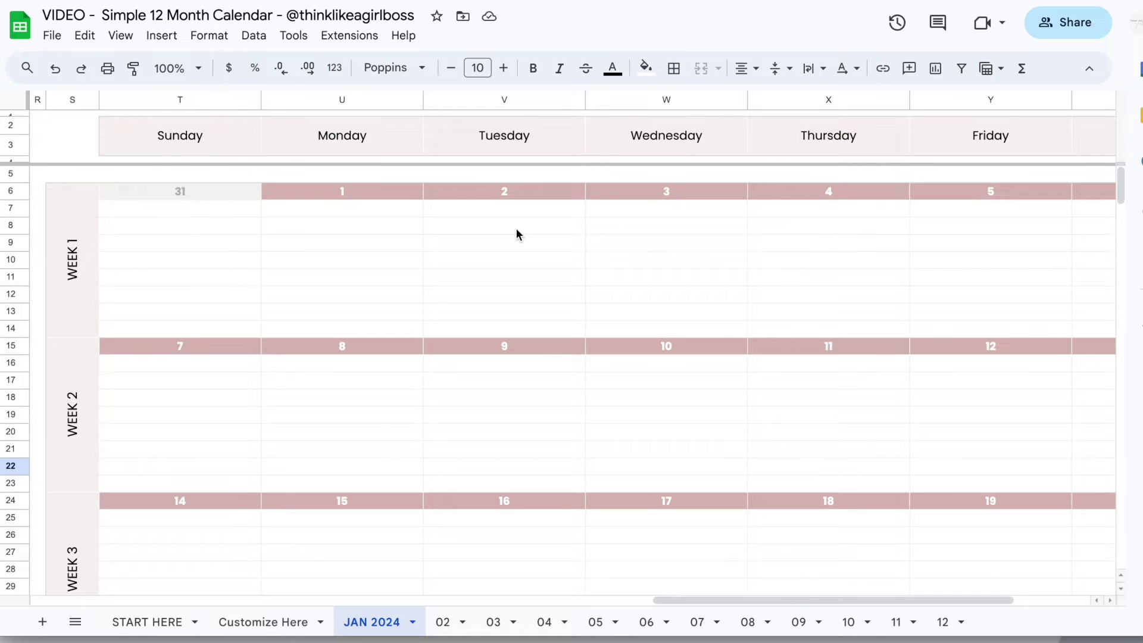
pyautogui.hscroll(-10, 516, 230)
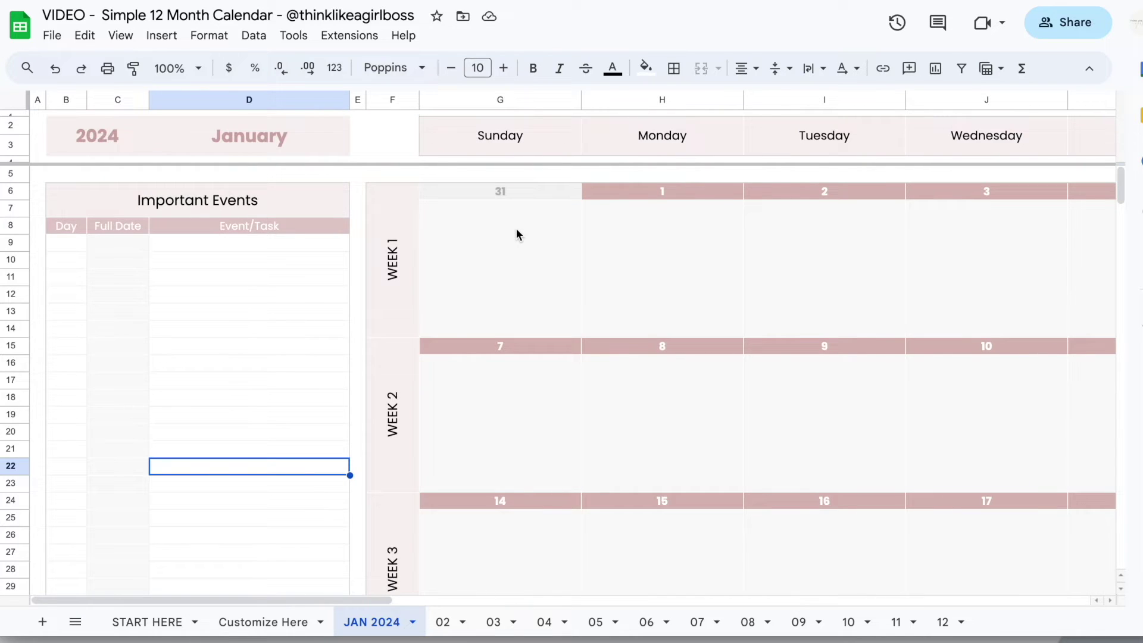
pyautogui.hscroll(5, 516, 234)
pyautogui.click(863, 413)
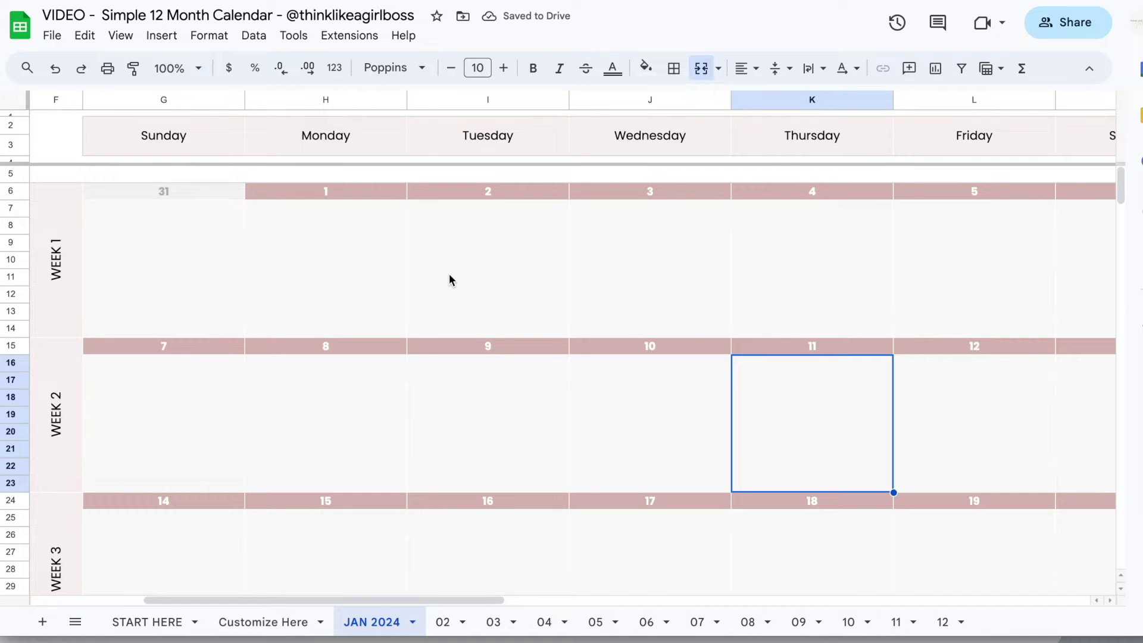
# Look over the Day, Full Date and Event/Task columns of the Important Events table.
pyautogui.hscroll(-5, 449, 277)
pyautogui.moveTo(65, 243); pyautogui.dragTo(268, 590)
pyautogui.click(279, 316)
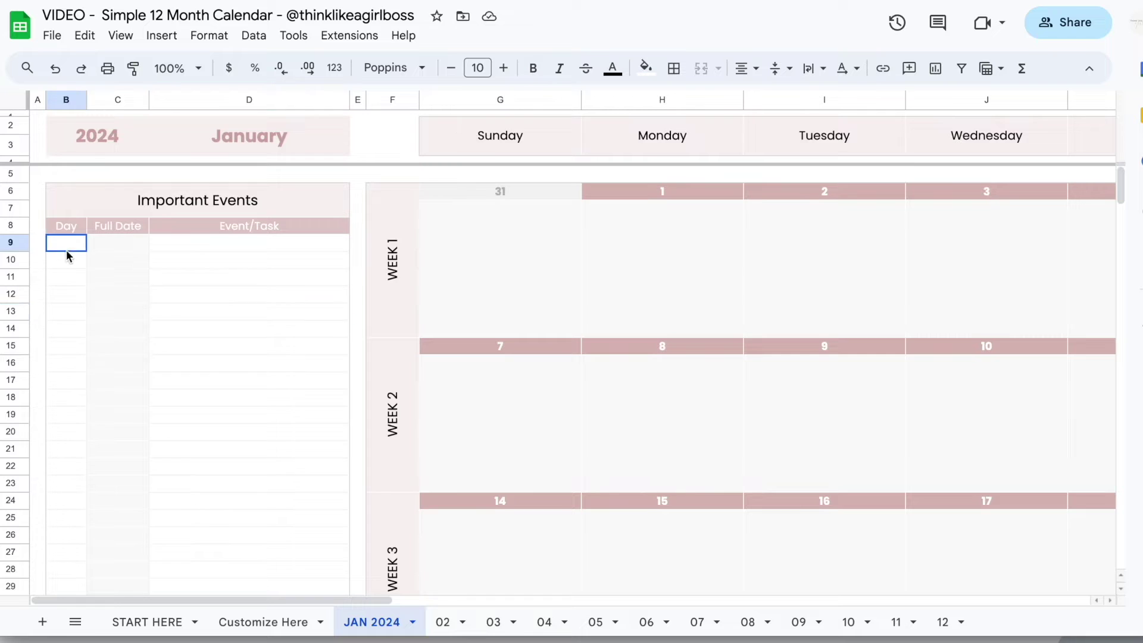
pyautogui.moveTo(66, 249); pyautogui.dragTo(273, 438)
pyautogui.click(286, 373)
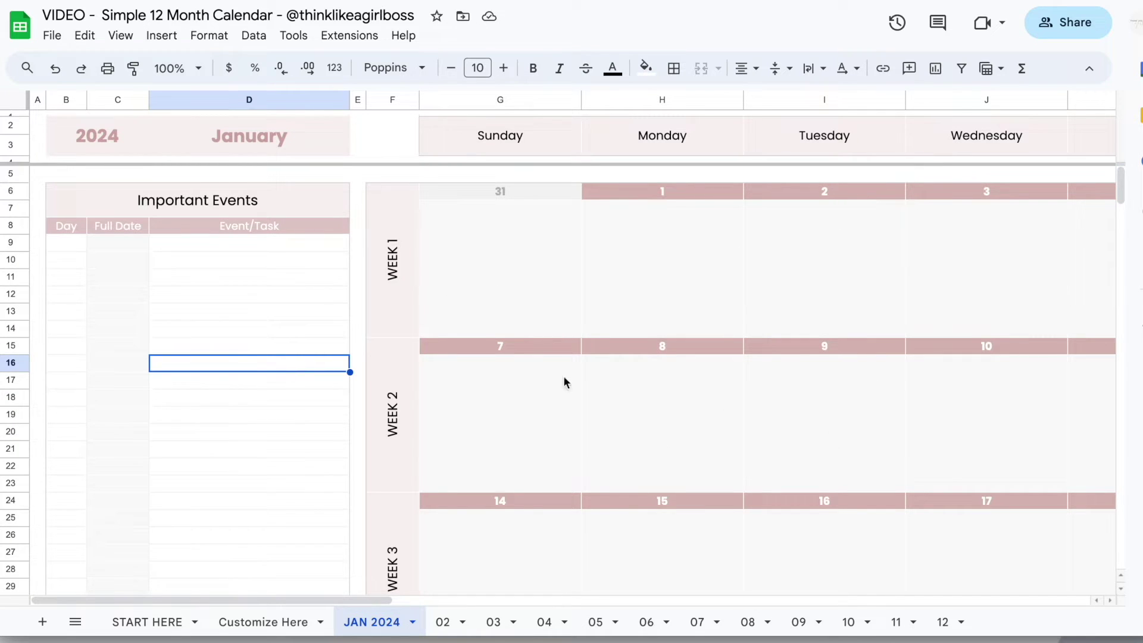
pyautogui.click(73, 247)
pyautogui.click(226, 342)
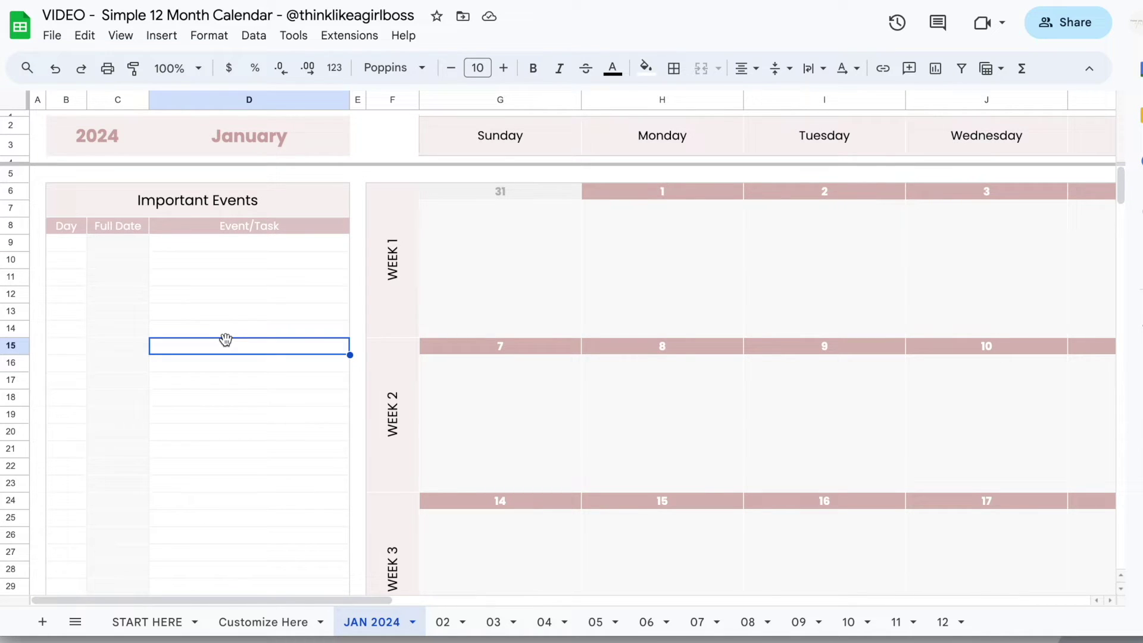
pyautogui.click(71, 249)
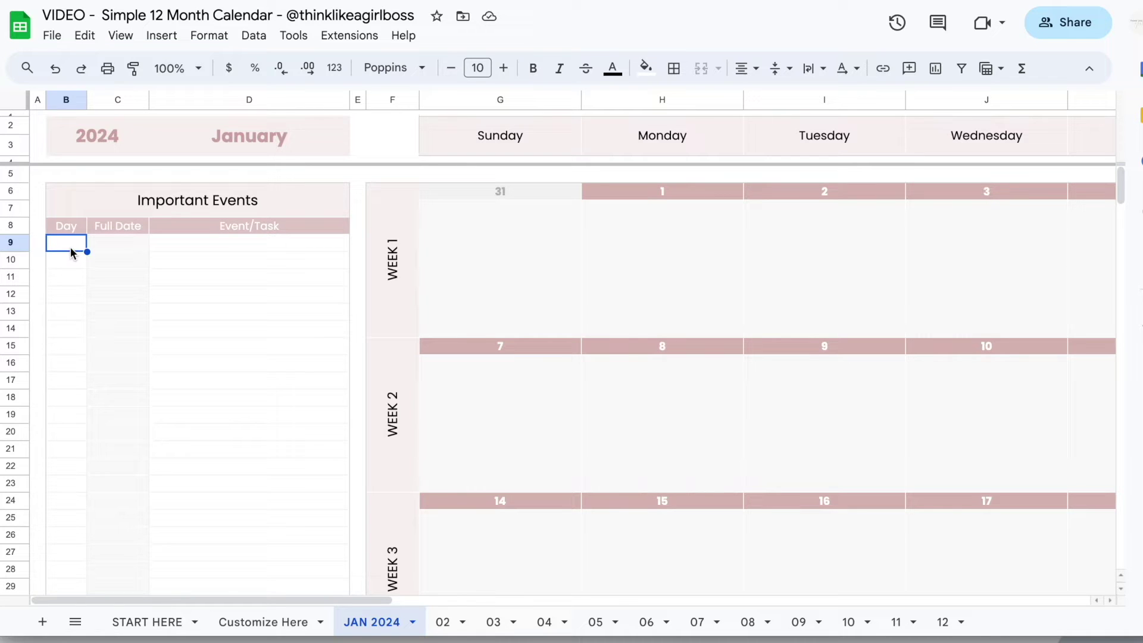
pyautogui.click(169, 245)
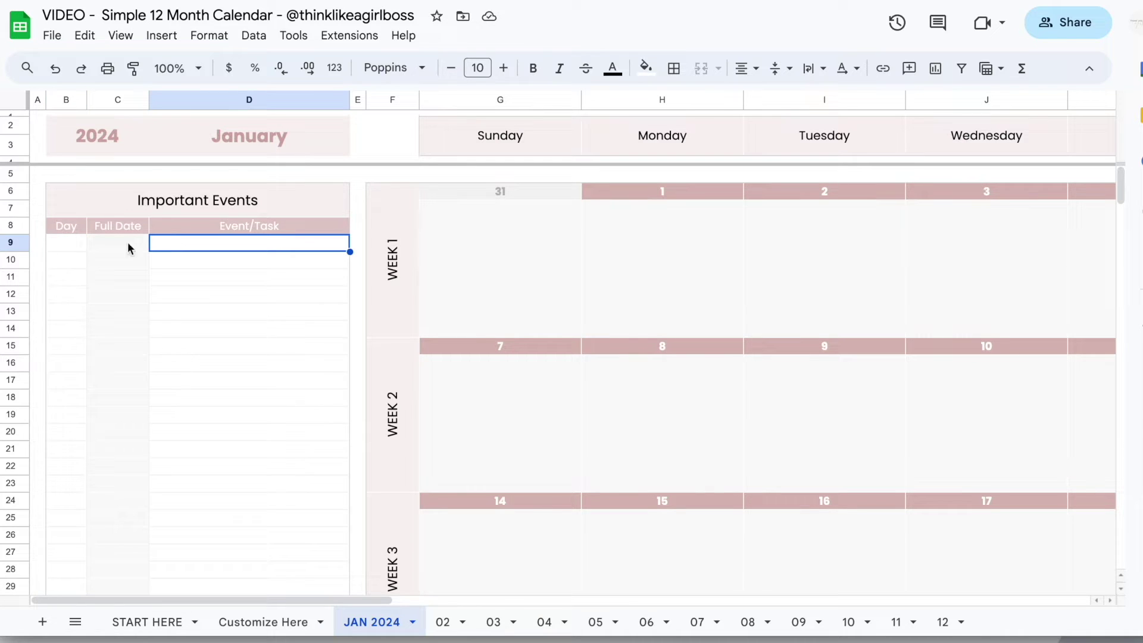
# Enter days 7, 3, 4 and 5 in the first four rows of the Important Events table.
pyautogui.click(62, 249)
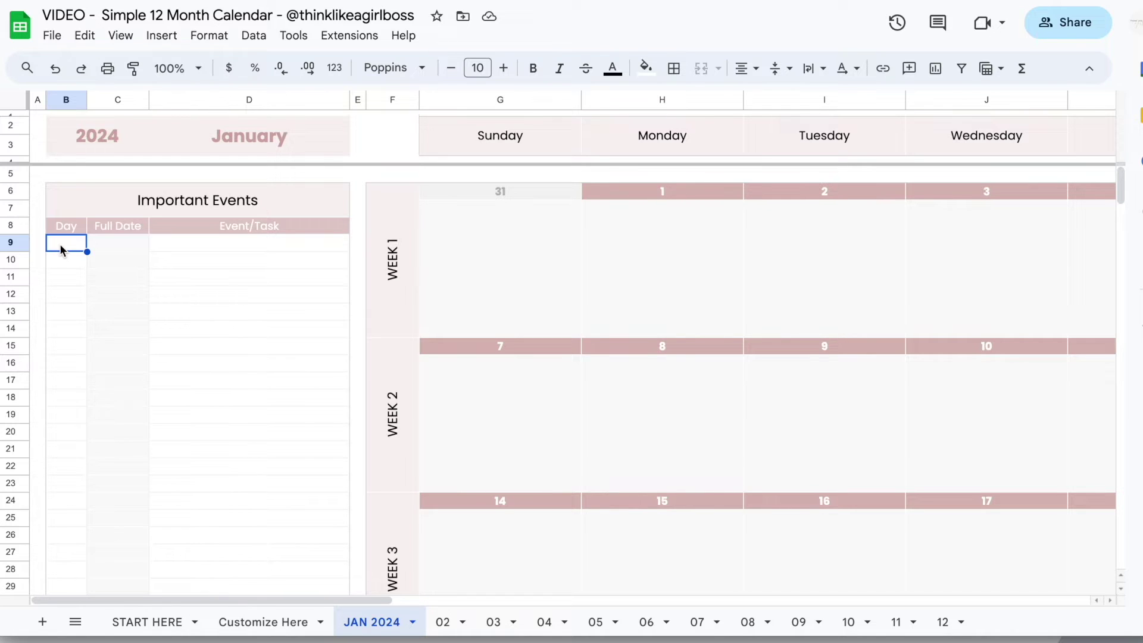
pyautogui.write('7')
pyautogui.press('Return')
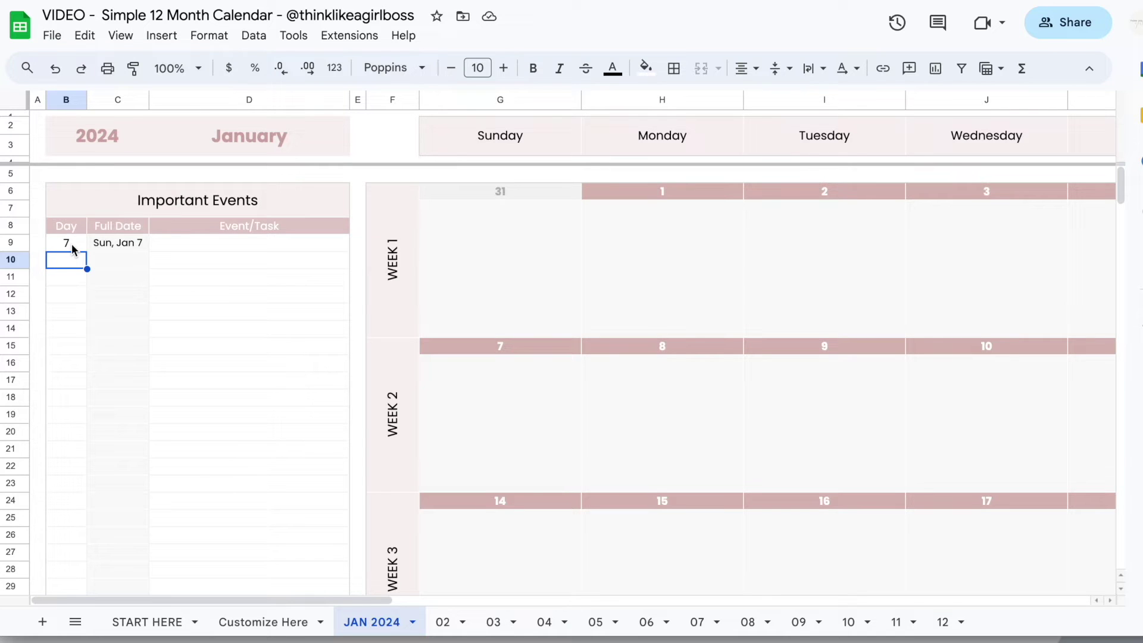
pyautogui.write('3')
pyautogui.press('Return')
pyautogui.write('4')
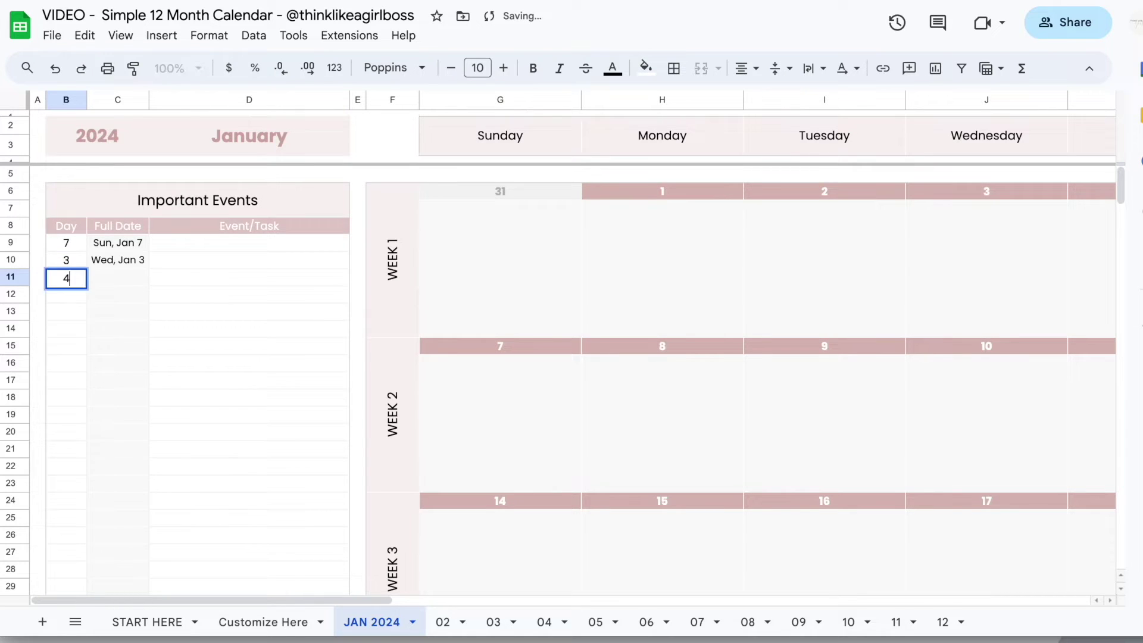
pyautogui.press('Return')
pyautogui.write('5')
pyautogui.press('Return')
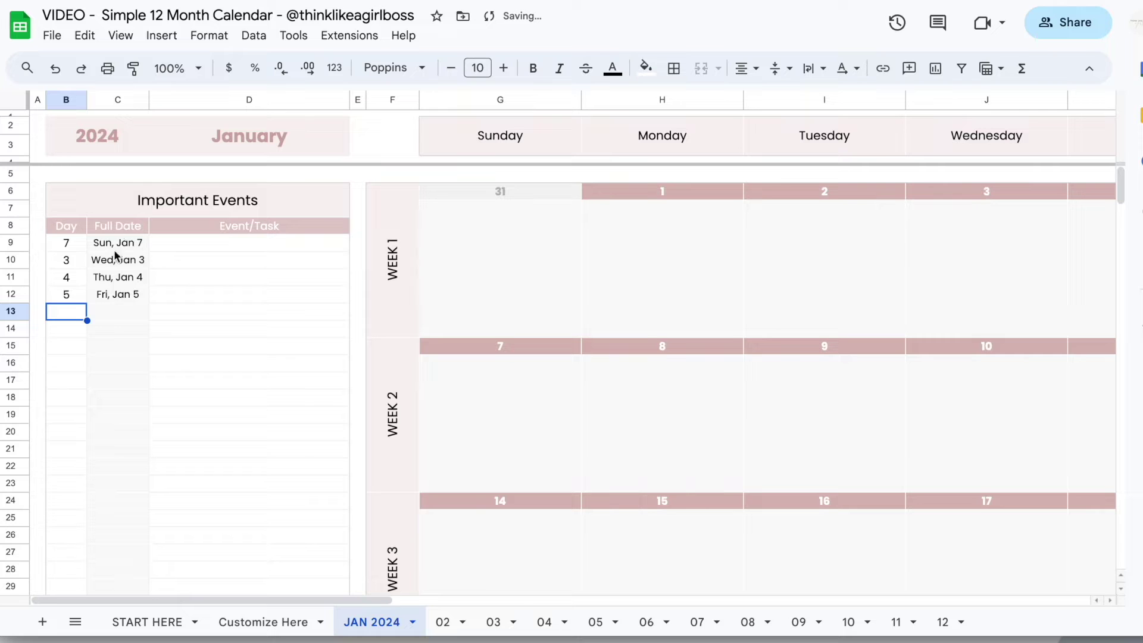
# Enter "Task 1" as the event for January 7 and "Task 2" for January 3 in the Important Events table.
pyautogui.moveTo(118, 243); pyautogui.dragTo(140, 381)
pyautogui.click(187, 249)
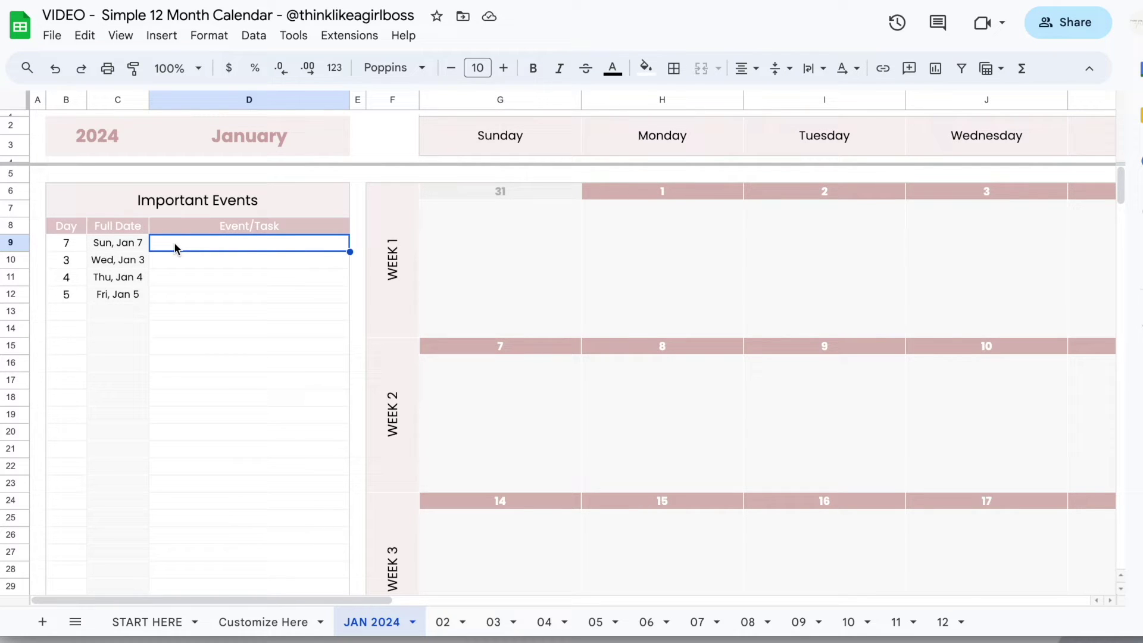
pyautogui.write('Task 1')
pyautogui.press('Return')
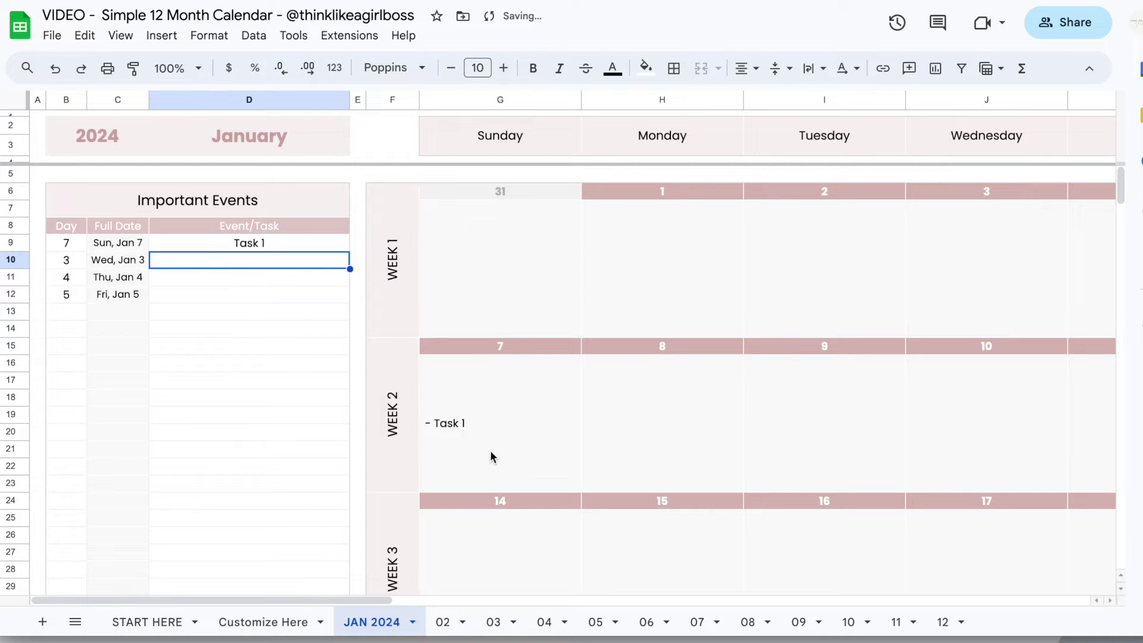
pyautogui.write('Ta')
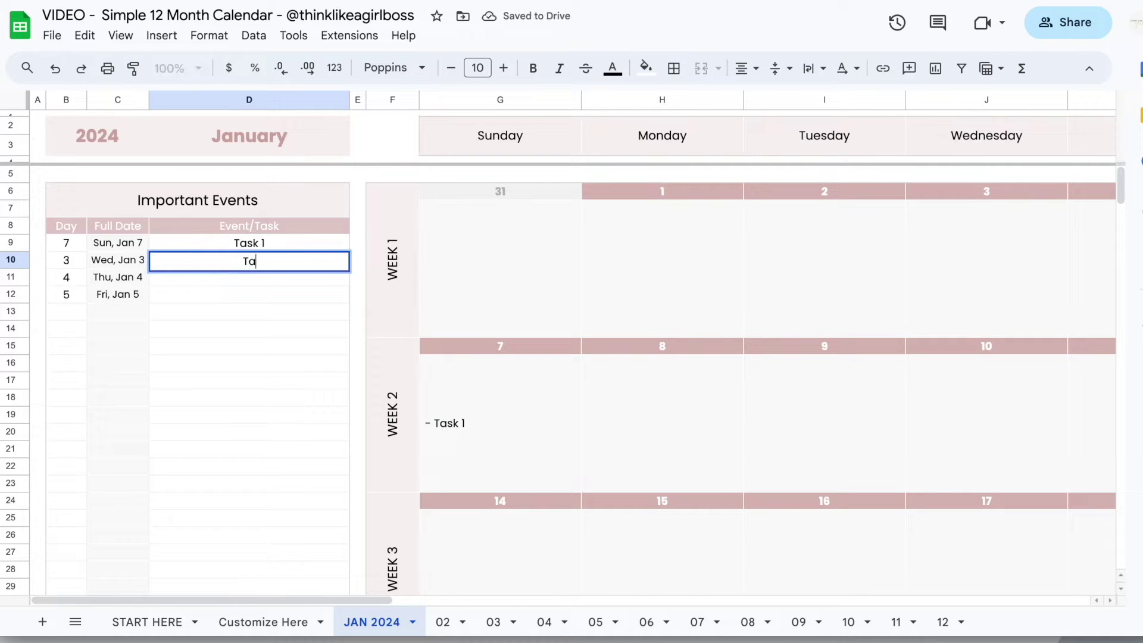
pyautogui.write('sk 2')
pyautogui.press('Return')
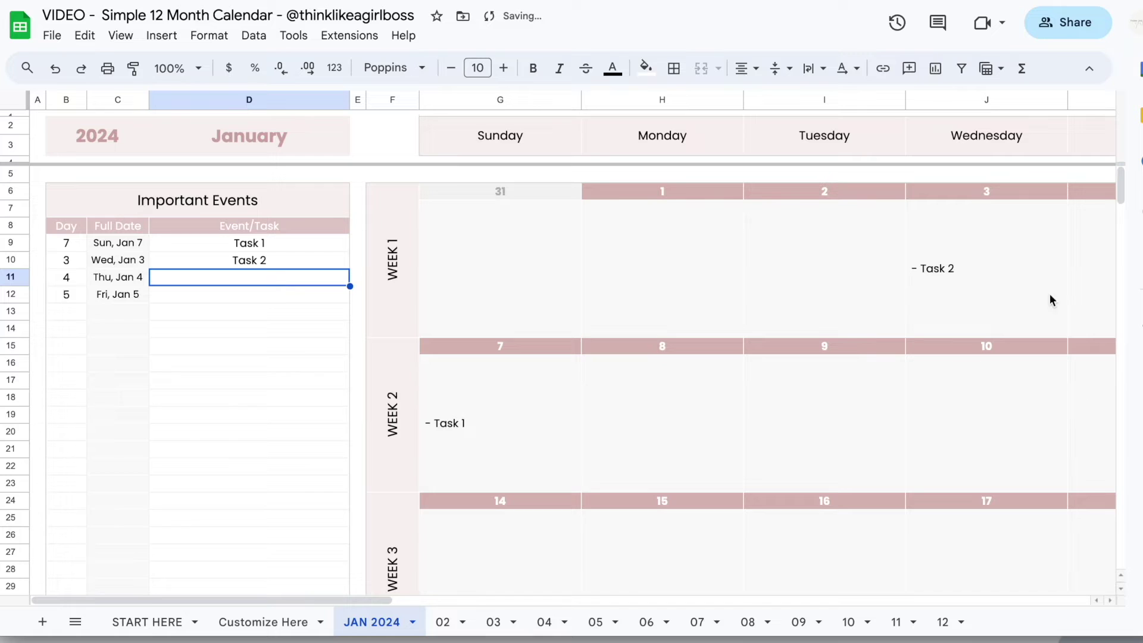
# Enter "Task 3" as the event for January 4 and check its place in the calendar.
pyautogui.click(141, 265)
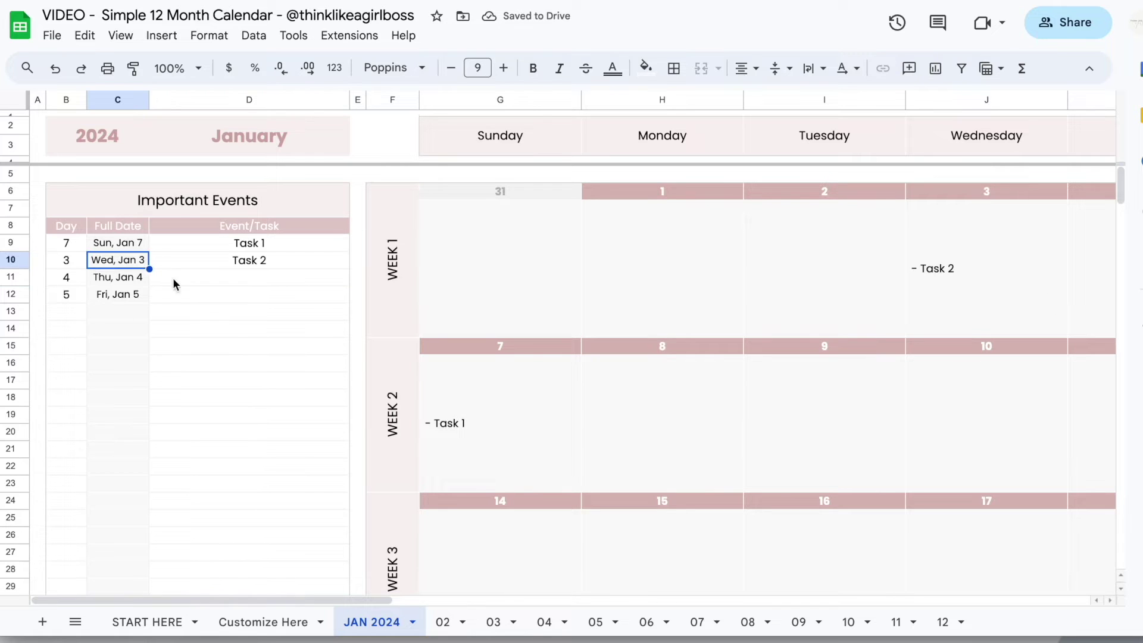
pyautogui.click(134, 282)
pyautogui.click(203, 285)
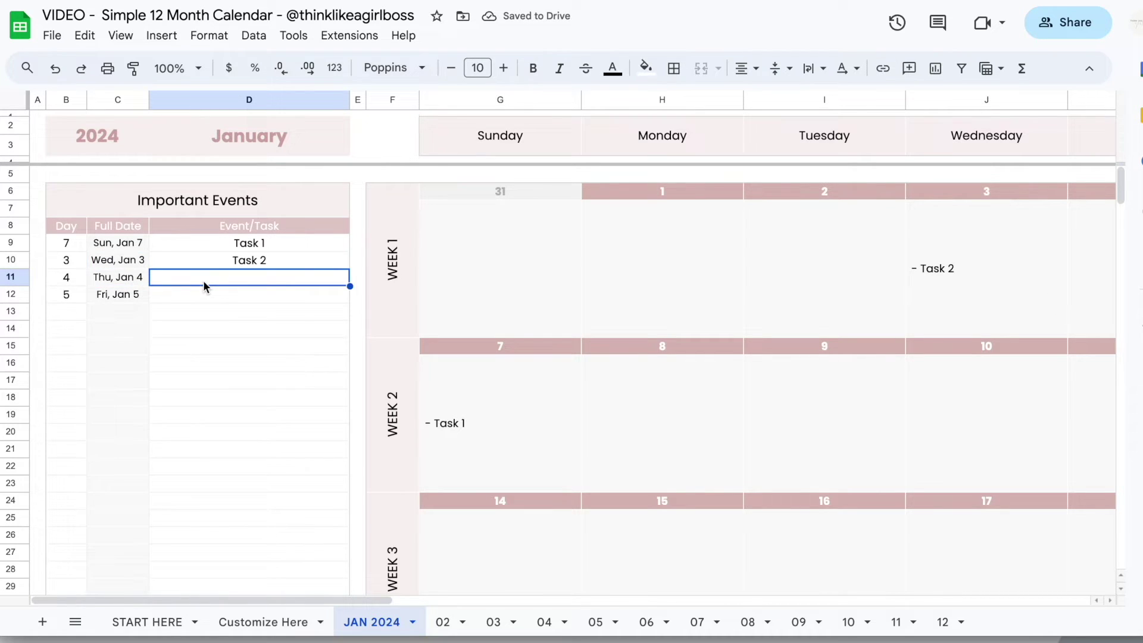
pyautogui.write('Task 3')
pyautogui.press('Return')
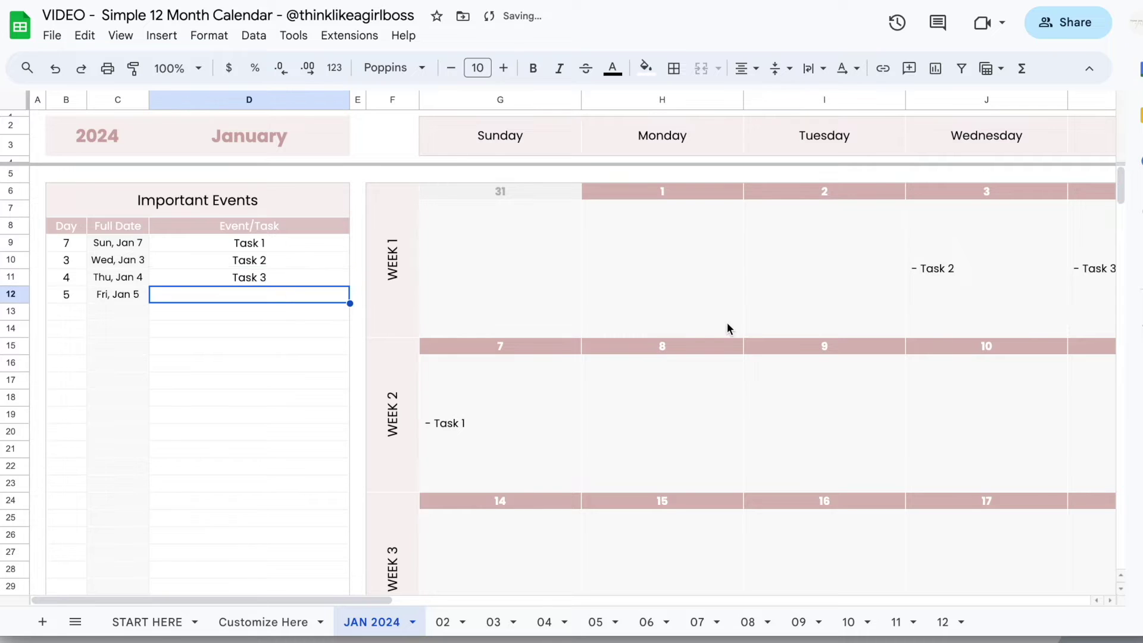
pyautogui.hscroll(3, 728, 328)
pyautogui.hscroll(-3, 389, 303)
# Change the fourth event row's day to 7 and enter "New event" as its event.
pyautogui.click(80, 294)
pyautogui.write('7')
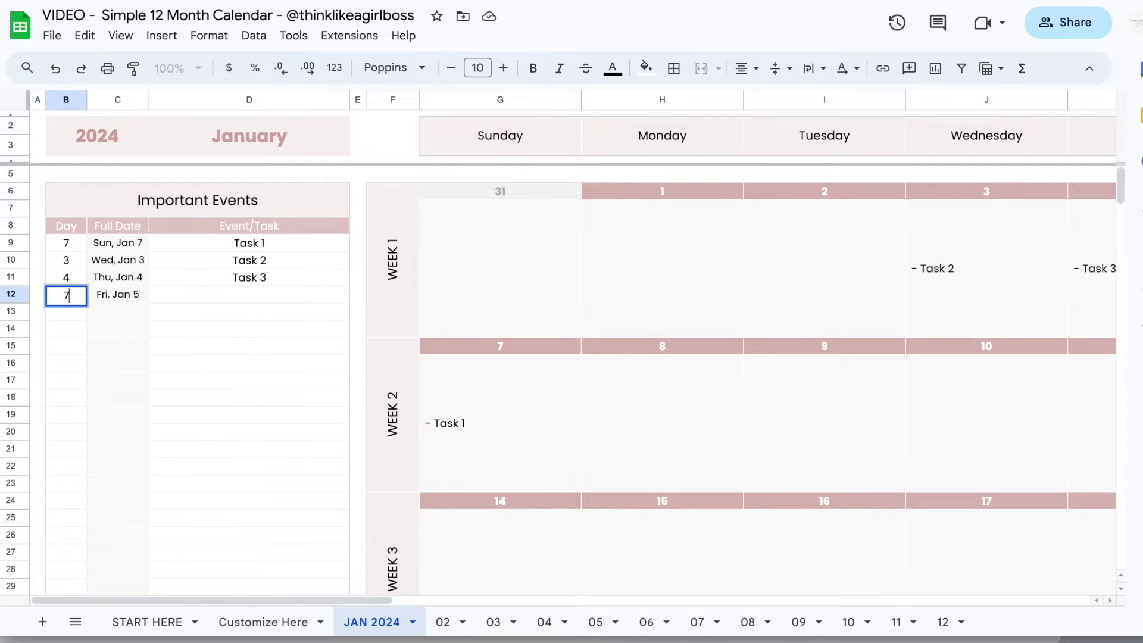
pyautogui.press('Tab')
pyautogui.press('Tab')
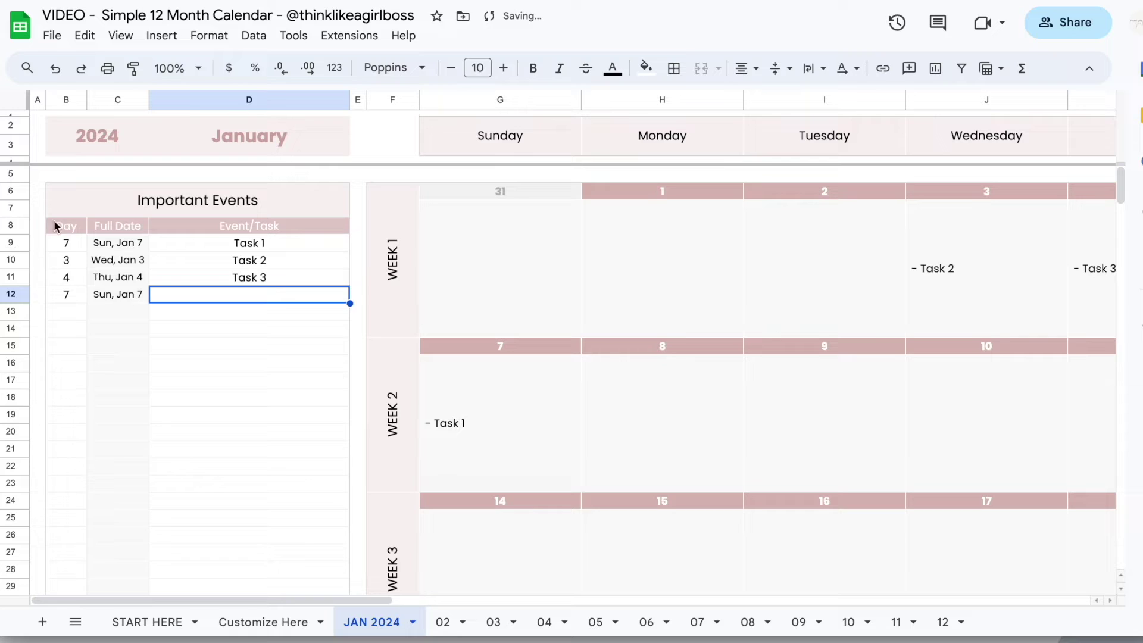
pyautogui.click(65, 245)
pyautogui.click(175, 301)
pyautogui.write('New event')
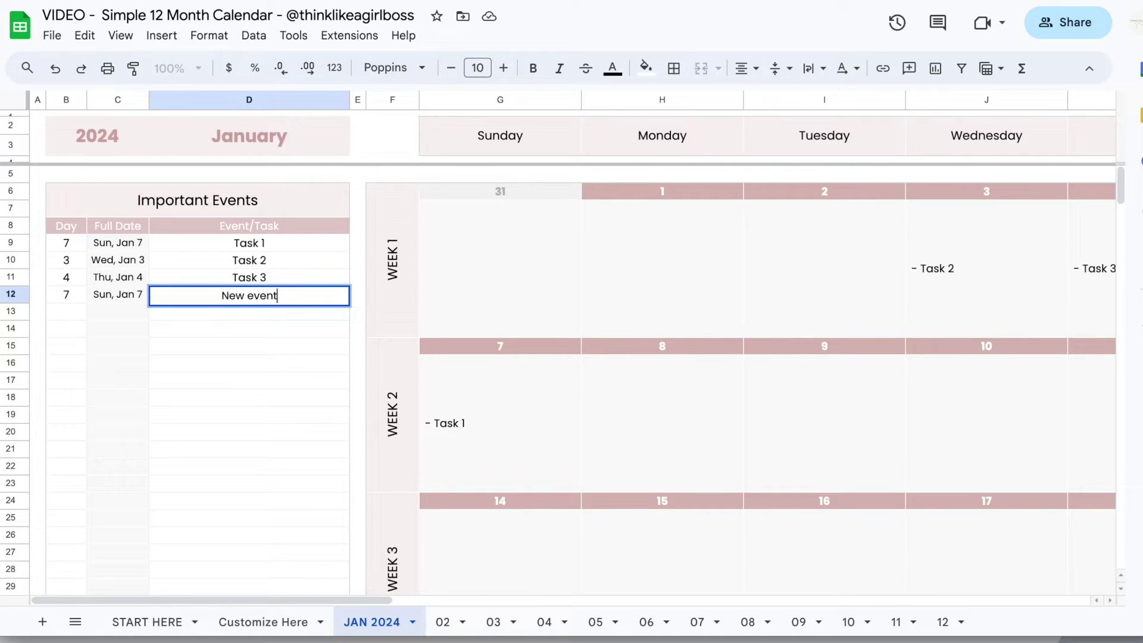
pyautogui.press('Return')
# Enter day 7 in the next three empty rows of the Important Events table.
pyautogui.click(68, 319)
pyautogui.write('7')
pyautogui.press('Return')
pyautogui.write('7')
pyautogui.press('Return')
pyautogui.write('7')
pyautogui.press('Return')
pyautogui.press('Up')
pyautogui.press('Up')
pyautogui.press('Up')
# Fill in the three new day 7 rows with "Soccer Game", a person's birthday and "Dinner Date".
pyautogui.click(248, 311)
pyautogui.write('Soccer ')
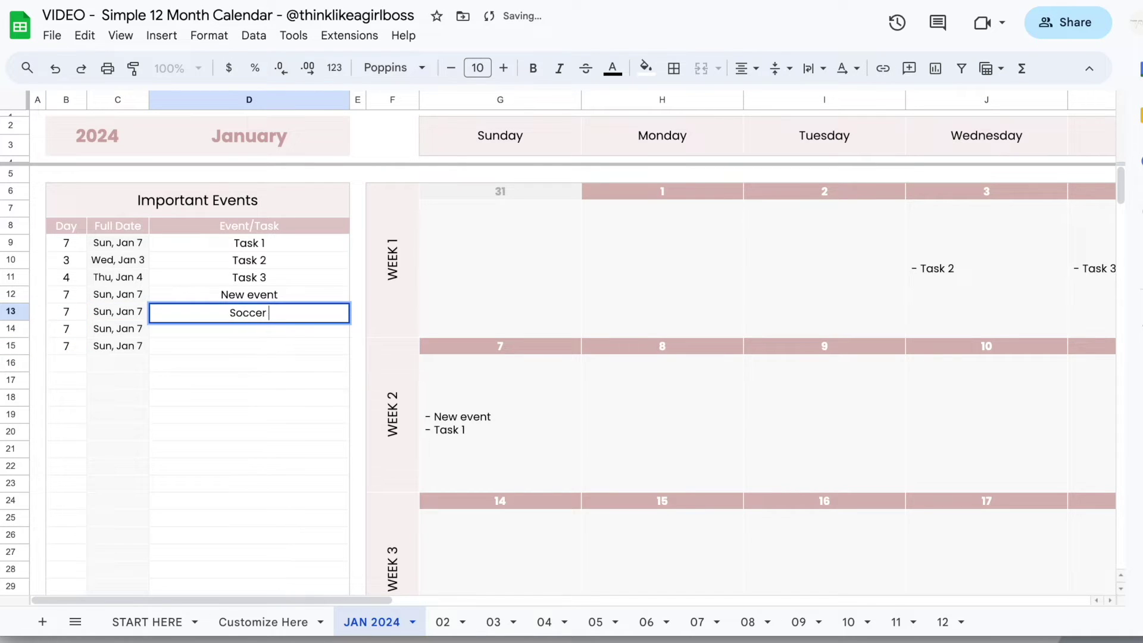
pyautogui.write('Game')
pyautogui.press('Return')
pyautogui.write('Ki')
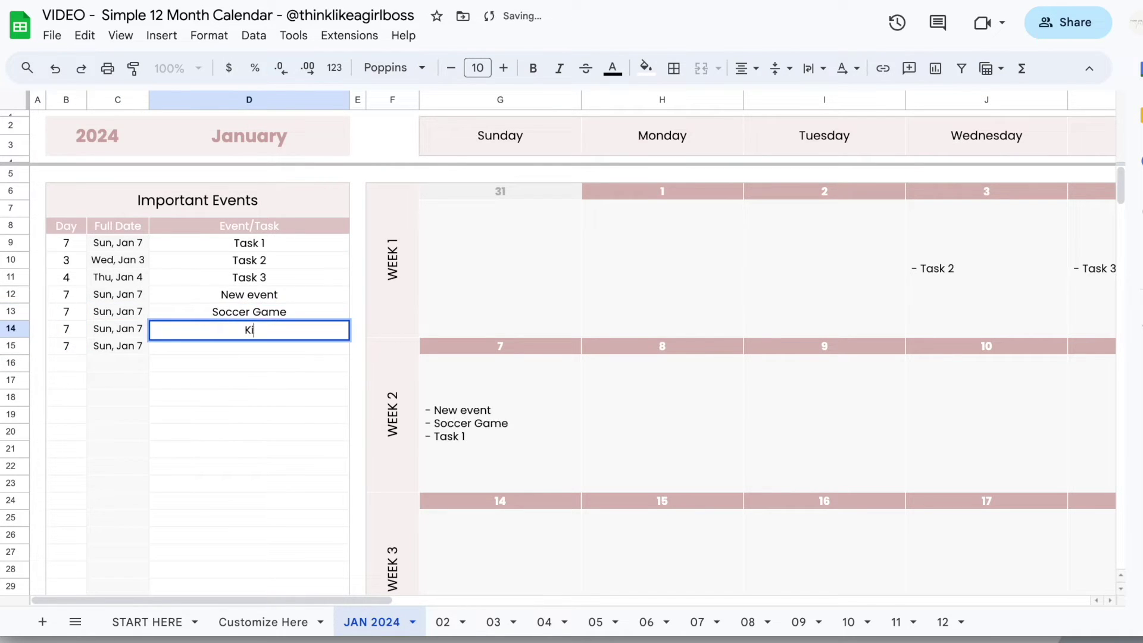
pyautogui.write("m's Birthday")
pyautogui.press('Return')
pyautogui.write('Dinner ')
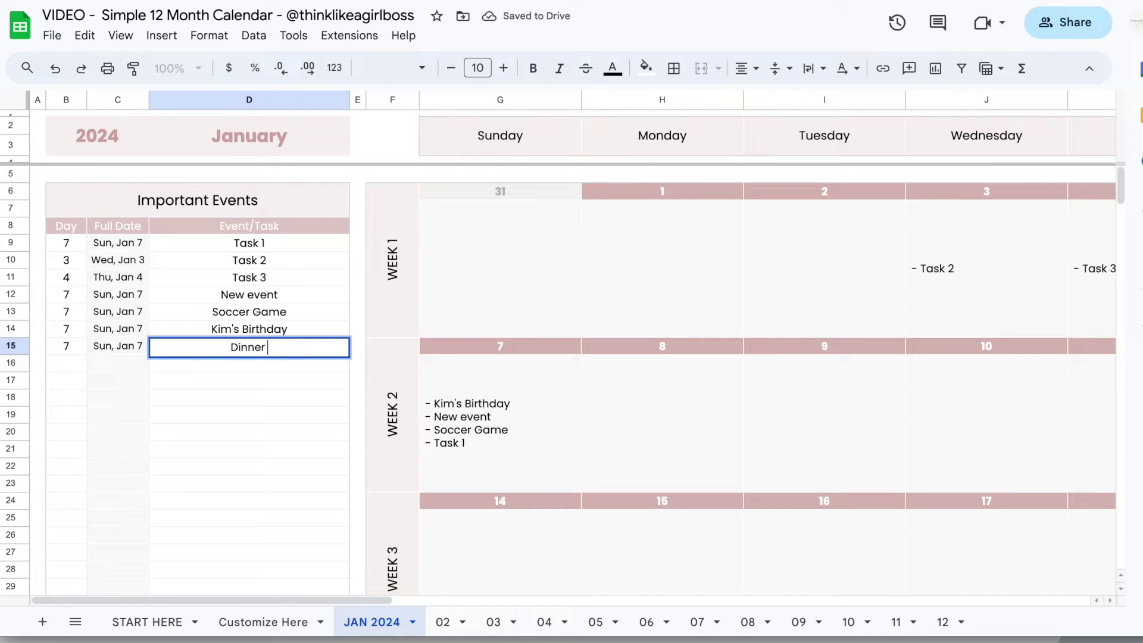
pyautogui.write('Date')
pyautogui.press('Return')
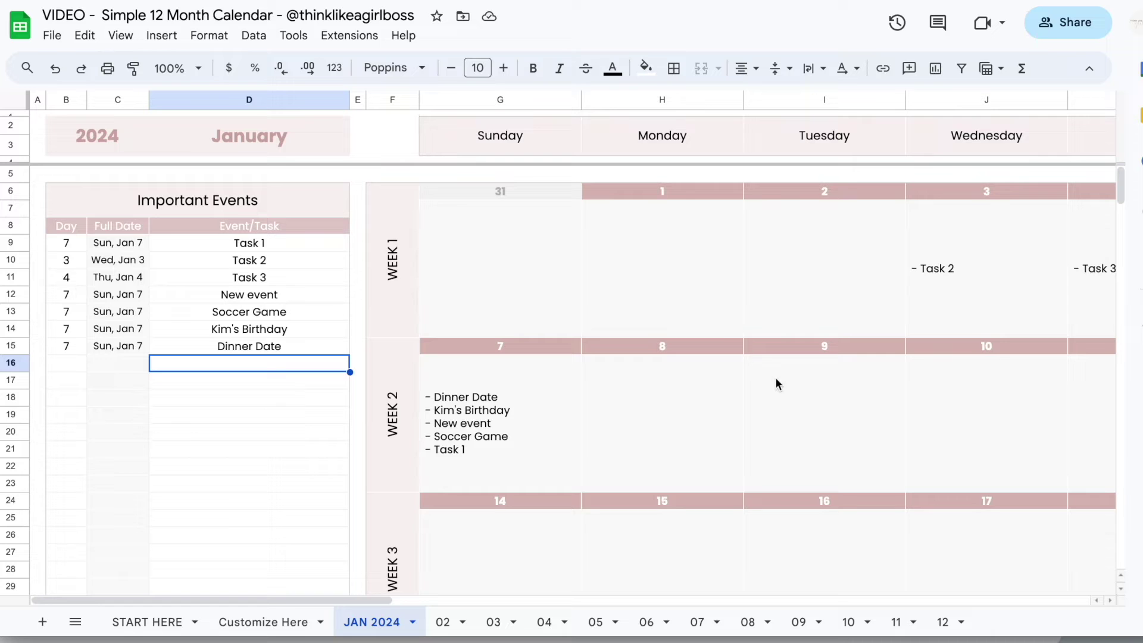
# Change the day of the birthday and Dinner Date events to 8.
pyautogui.hscroll(5, 833, 408)
pyautogui.hscroll(-5, 832, 408)
pyautogui.scroll(-1, 833, 408)
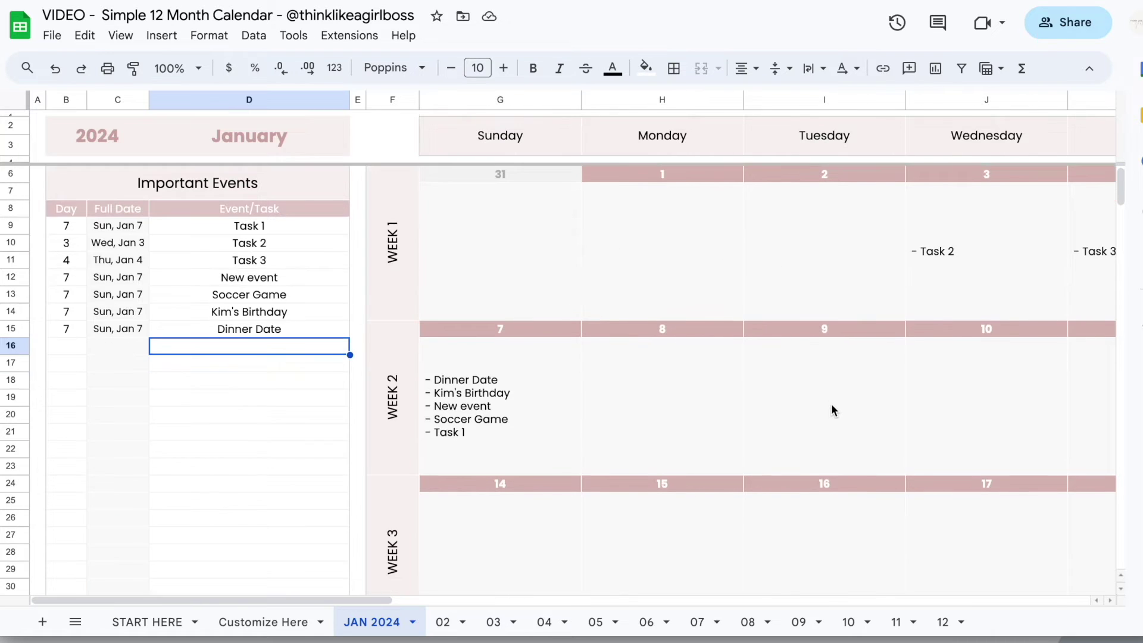
pyautogui.click(66, 306)
pyautogui.write('8')
pyautogui.press('Return')
pyautogui.write('8')
pyautogui.press('Return')
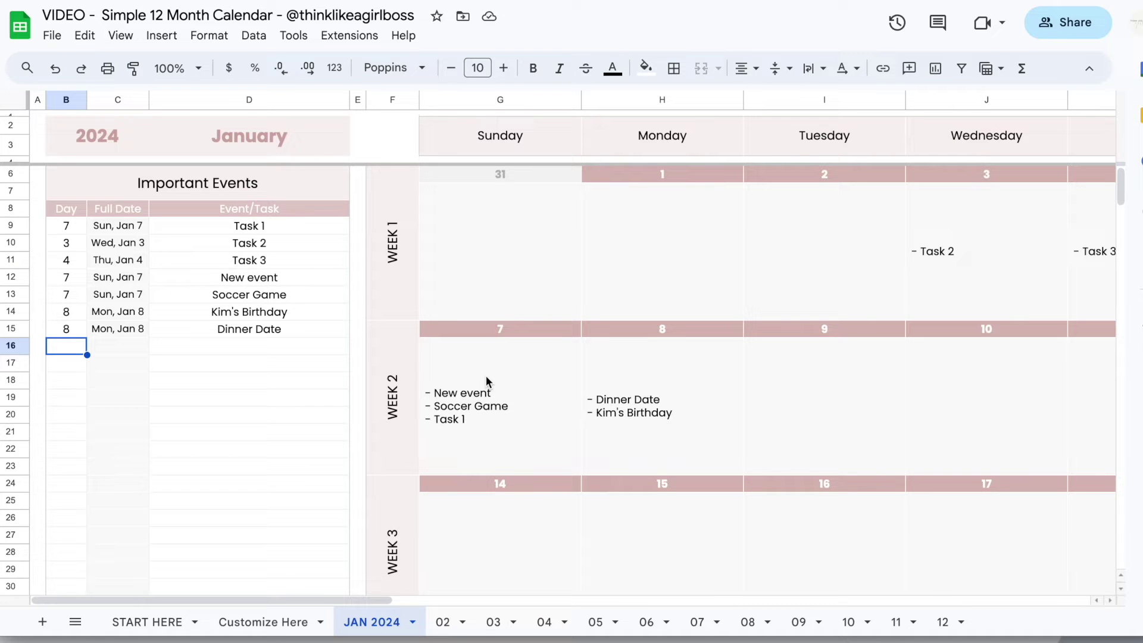
# Order the sorted Important Events list by Full Date, and set the order back to Event/Task.
pyautogui.hscroll(15, 487, 382)
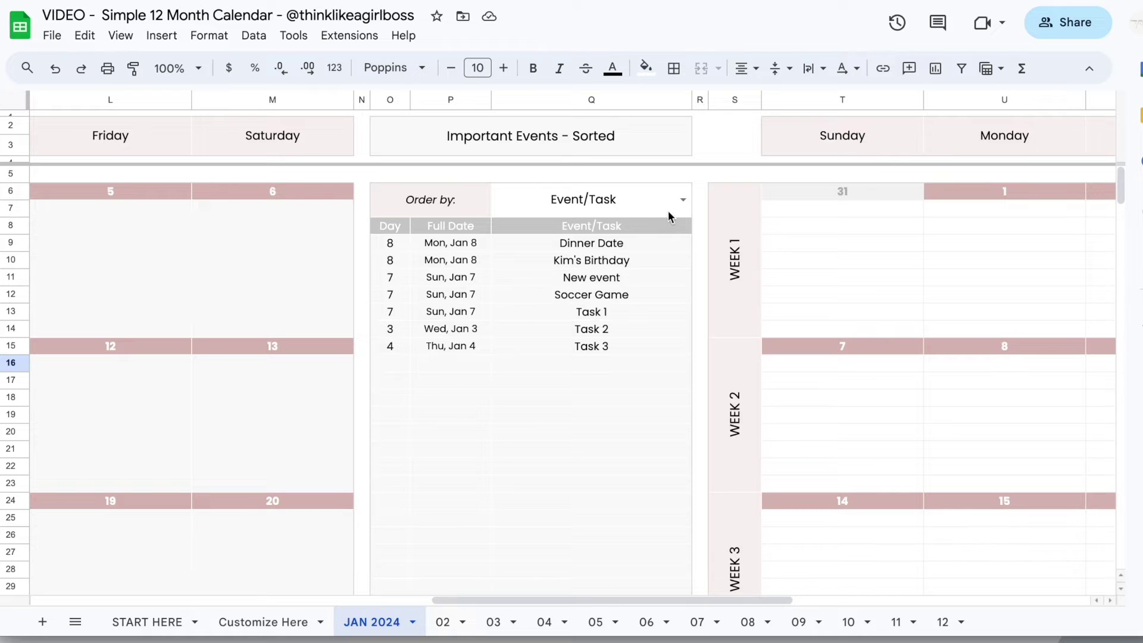
pyautogui.click(683, 200)
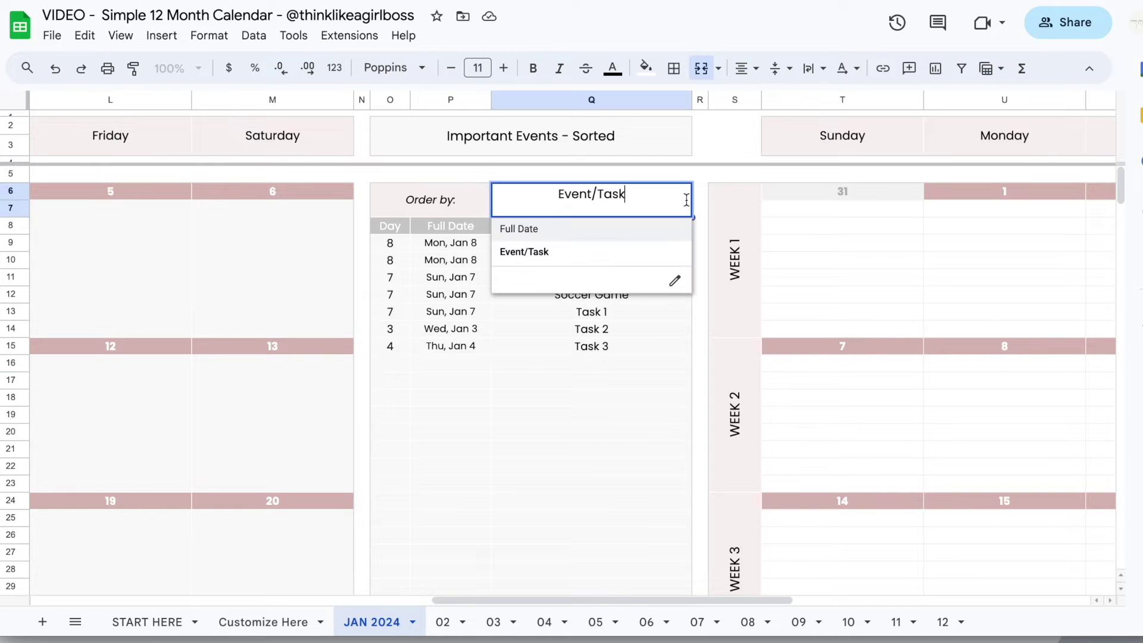
pyautogui.click(553, 230)
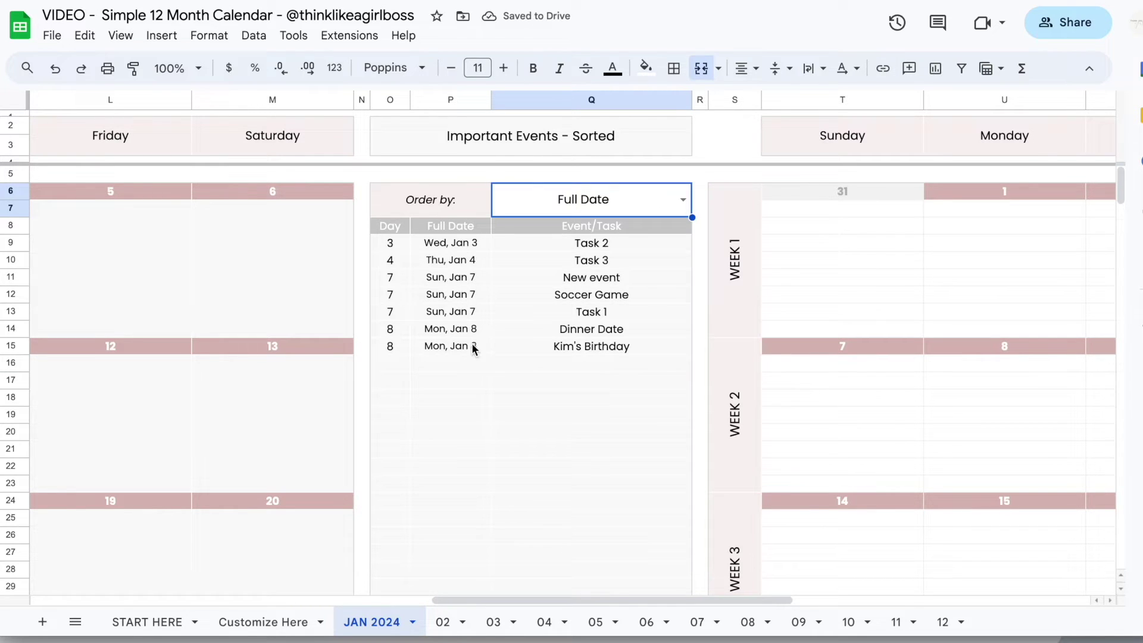
pyautogui.click(683, 200)
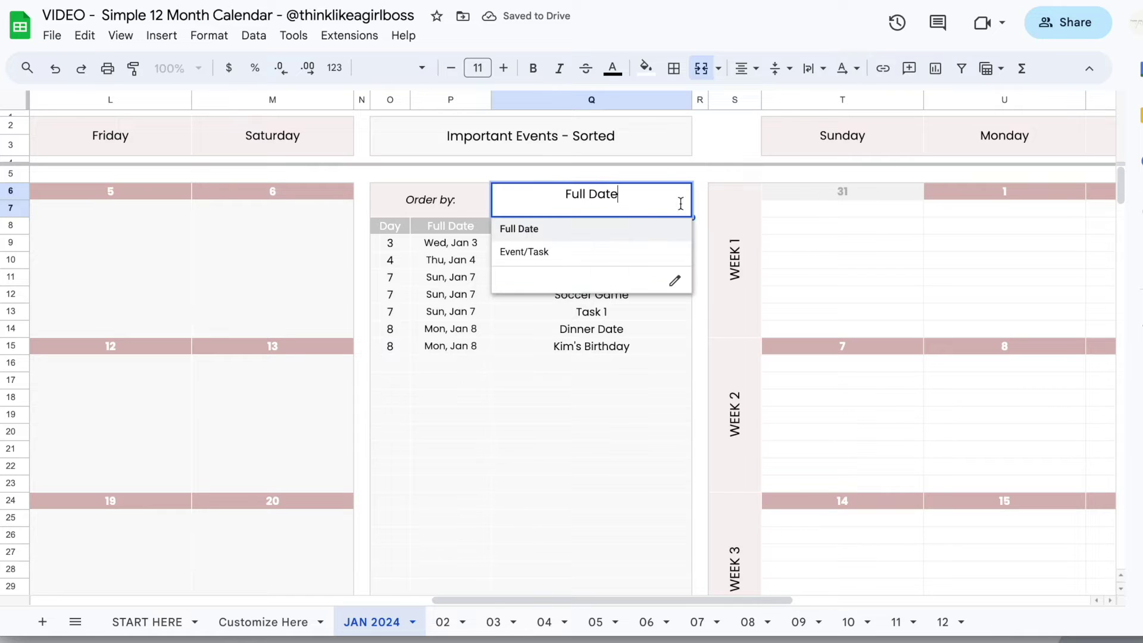
pyautogui.click(574, 254)
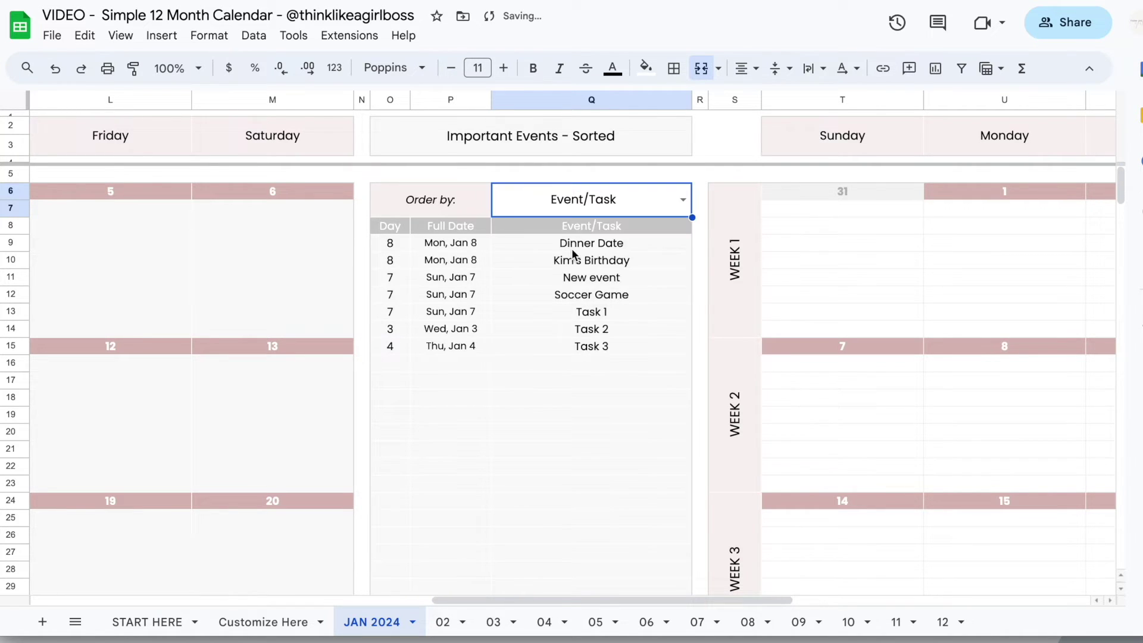
# Order the sorted Important Events list on the JAN 2024 sheet by Full Date.
pyautogui.click(683, 200)
pyautogui.click(542, 241)
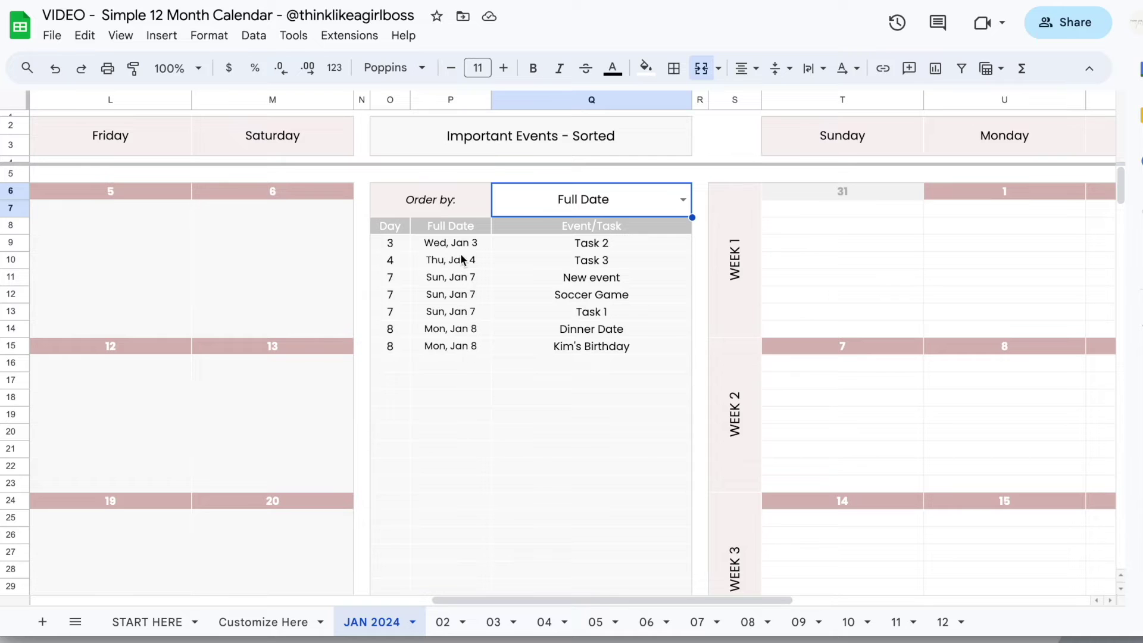
pyautogui.hscroll(-10, 742, 582)
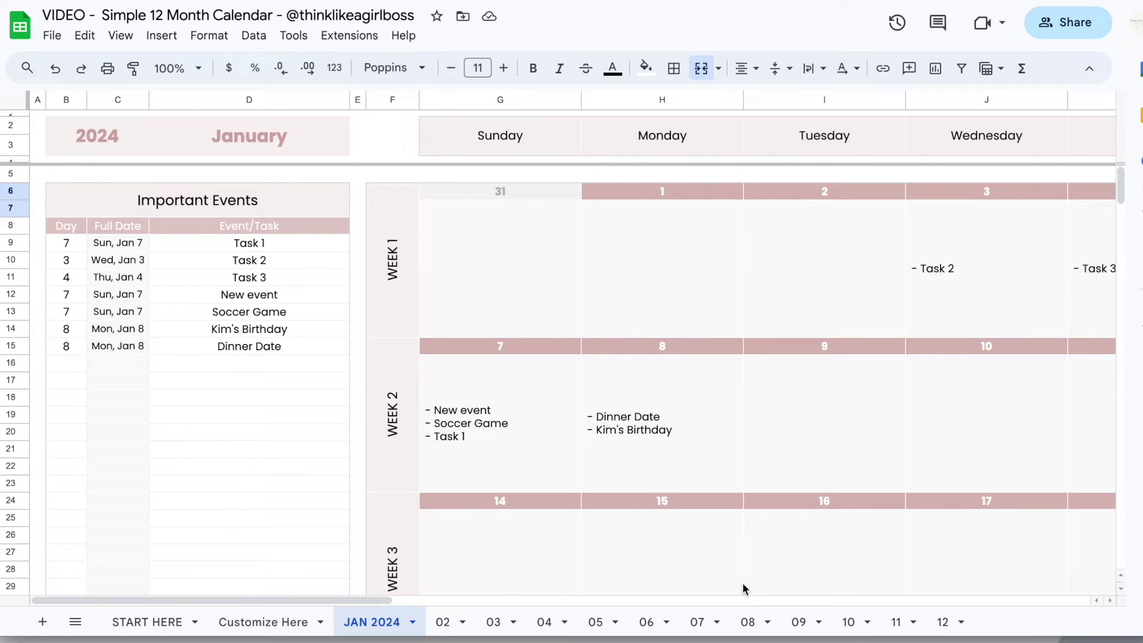
# Set the calendar's start month to October and start year to 2023, and rename the first monthly sheet as Oct 2023.
pyautogui.click(225, 619)
pyautogui.click(572, 268)
pyautogui.click(523, 510)
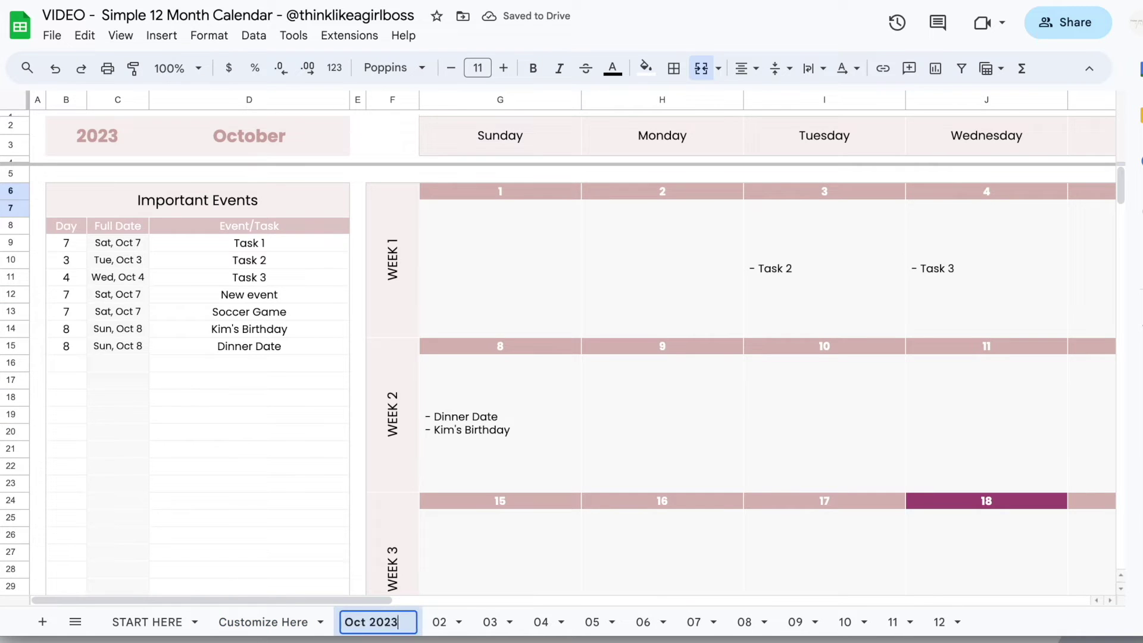
pyautogui.press('Return')
# Enter day 18 in the first empty row of the October Important Events table.
pyautogui.hscroll(5, 590, 353)
pyautogui.scroll(-3, 590, 352)
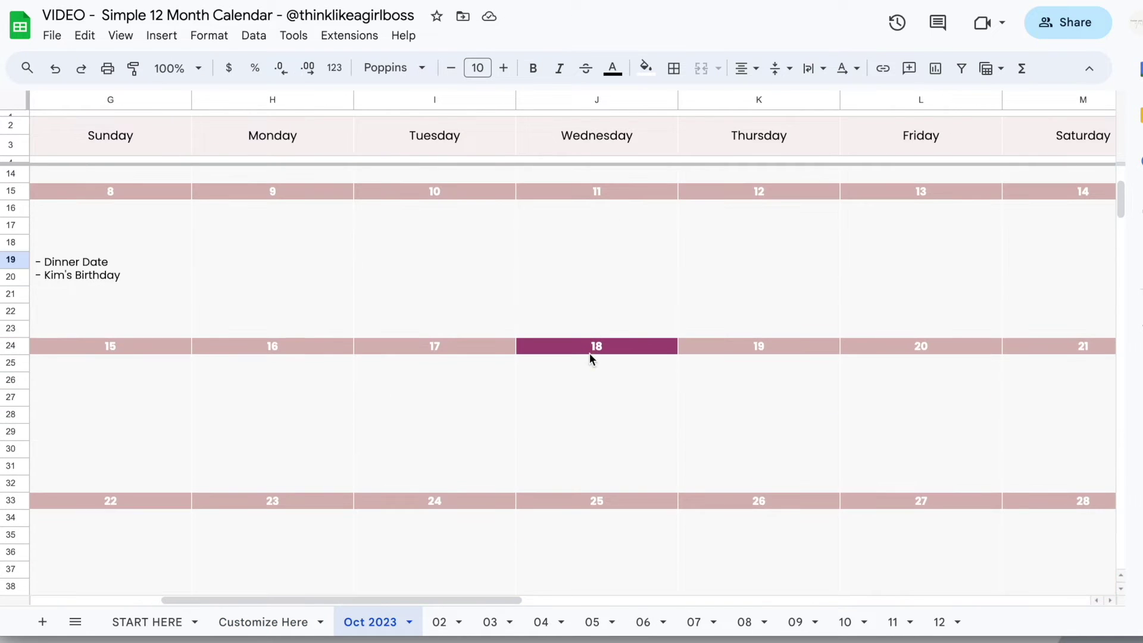
pyautogui.hscroll(-5, 544, 325)
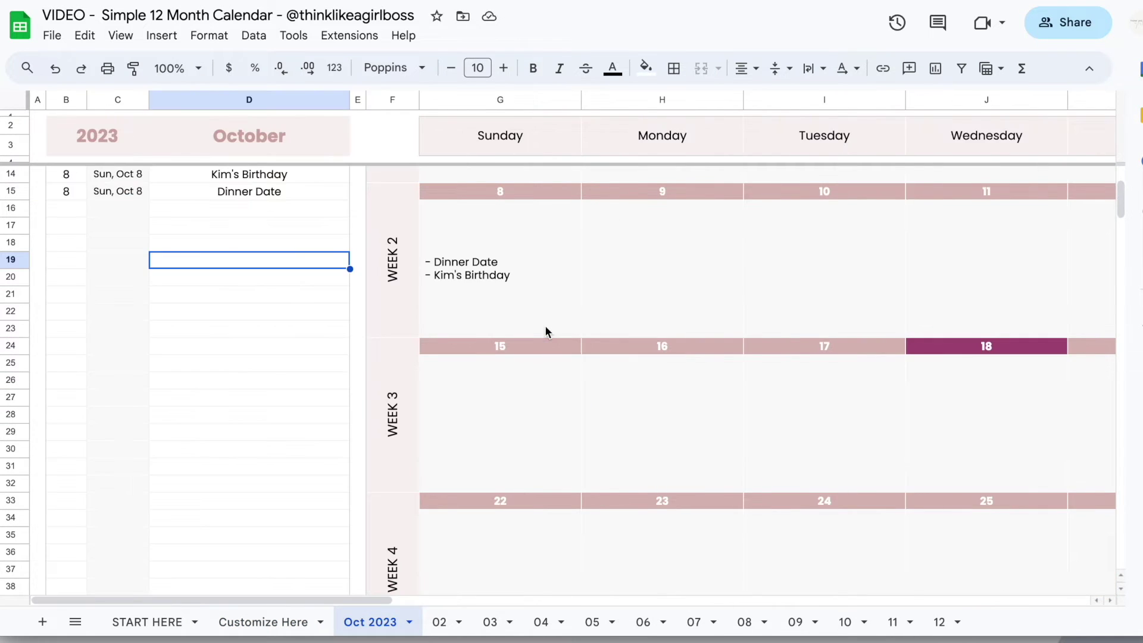
pyautogui.scroll(3, 545, 325)
pyautogui.click(67, 347)
pyautogui.write('18')
pyautogui.press('Return')
# Fill in "Some new task" as the event for day 18.
pyautogui.press('Up')
pyautogui.press('Right')
pyautogui.press('Right')
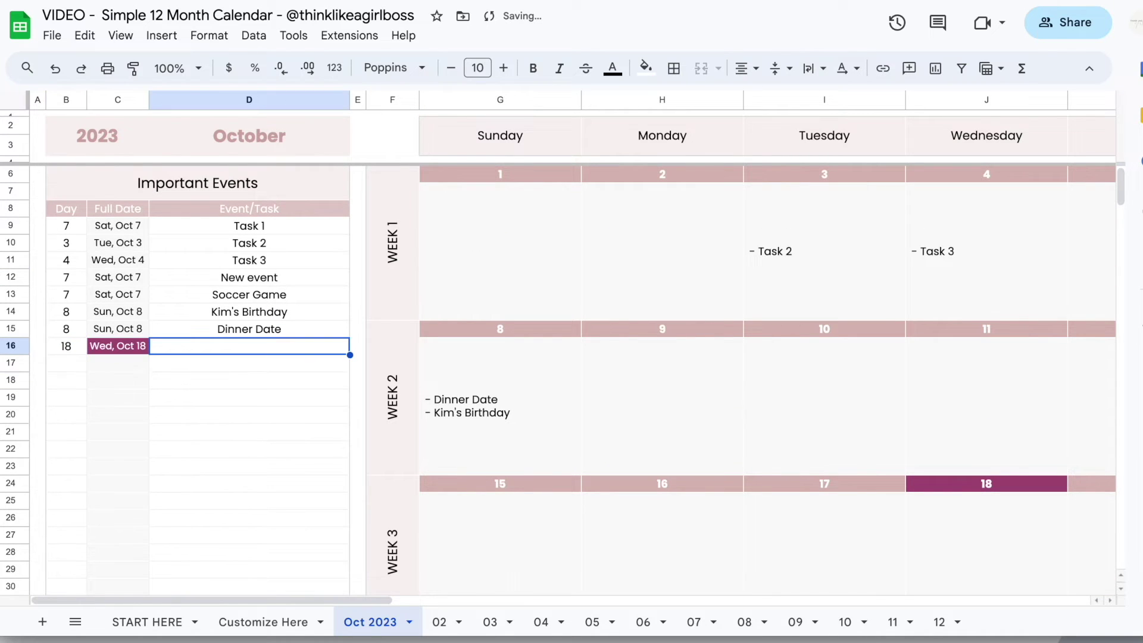
pyautogui.click(133, 345)
pyautogui.click(217, 347)
pyautogui.write('Some new task')
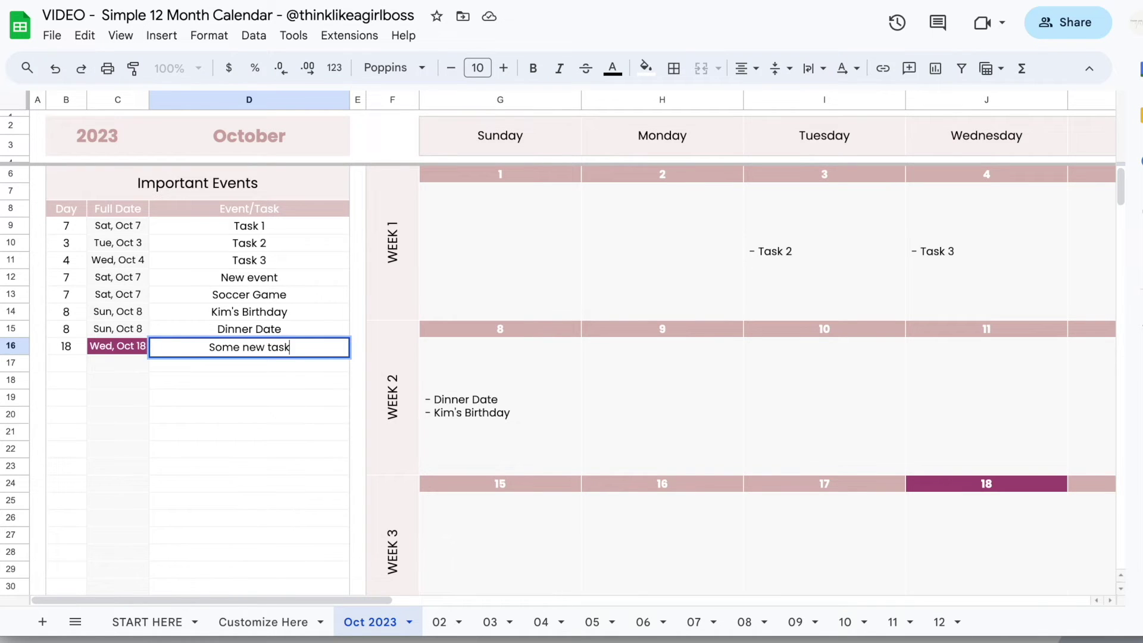
pyautogui.press('Return')
# Undo the day 18 event, the sheet rename and the October 2023 start settings.
pyautogui.hscroll(15, 598, 330)
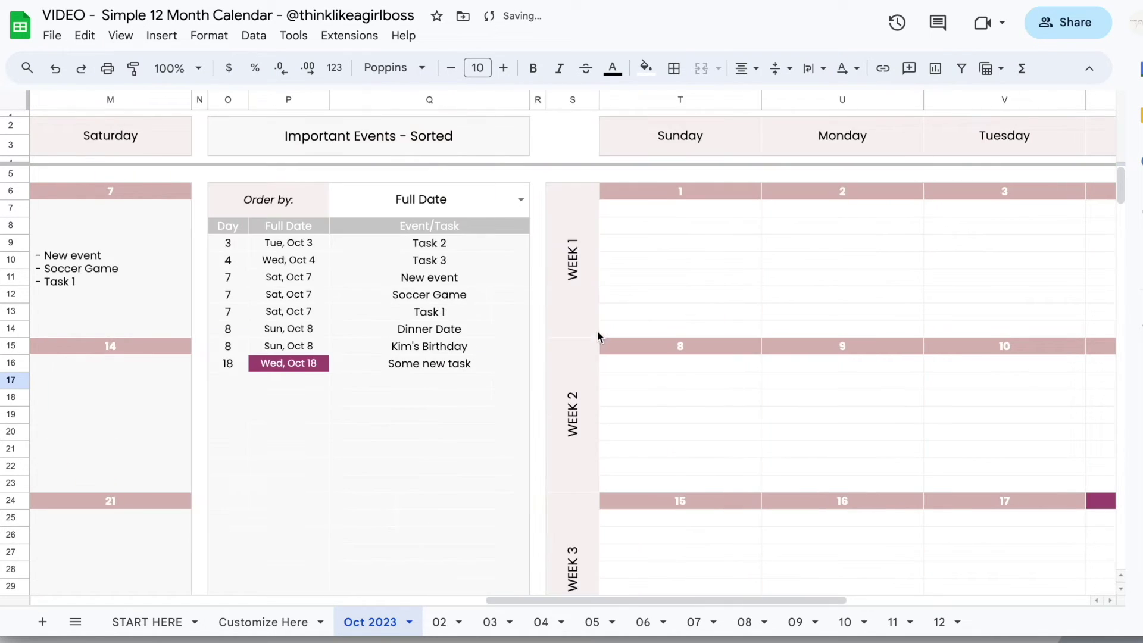
pyautogui.hscroll(10, 368, 386)
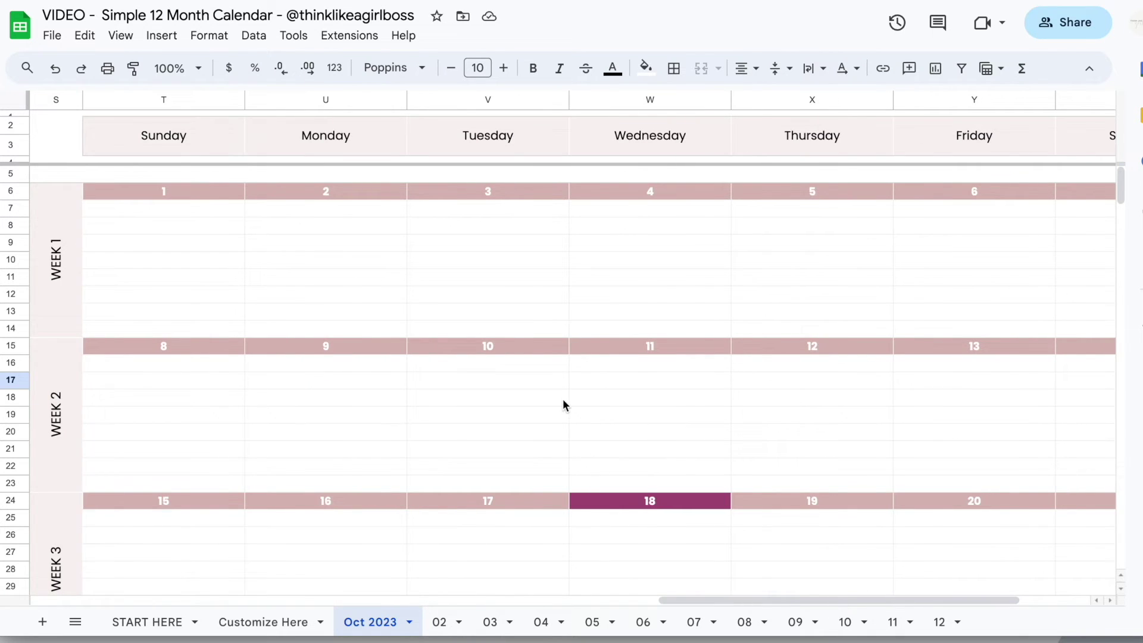
pyautogui.hscroll(-20, 563, 404)
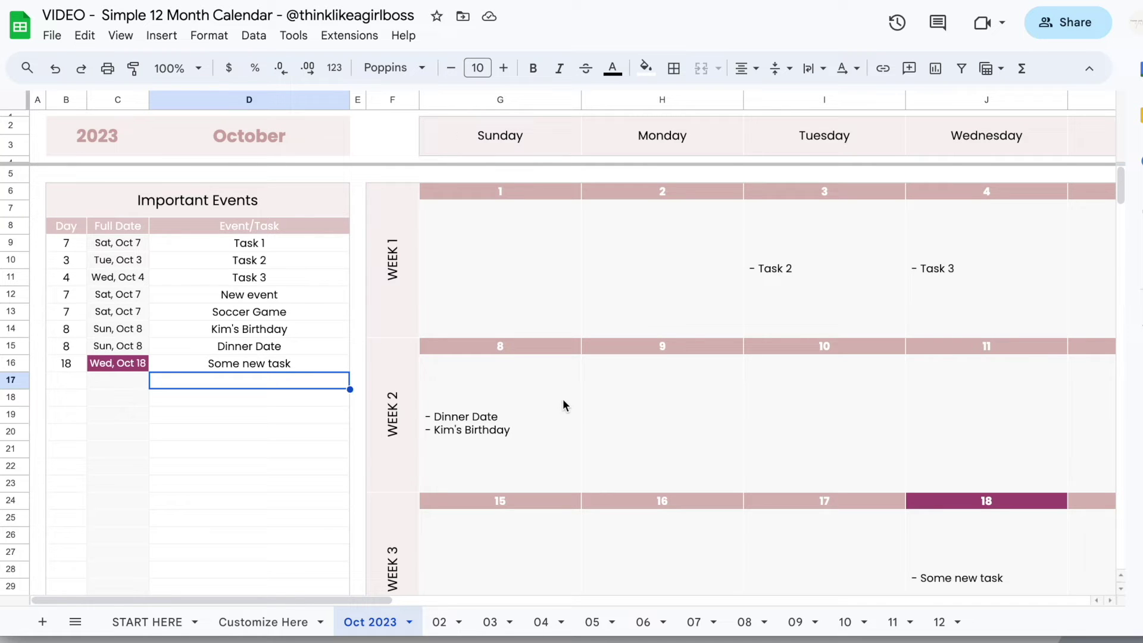
pyautogui.scroll(-2, 563, 398)
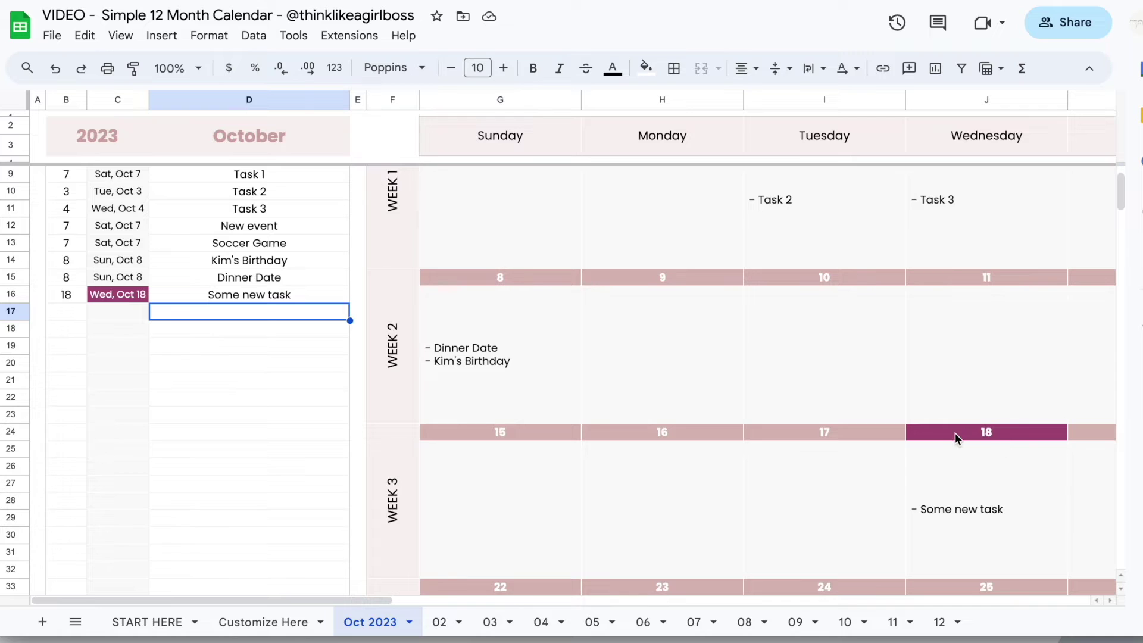
pyautogui.scroll(2, 956, 433)
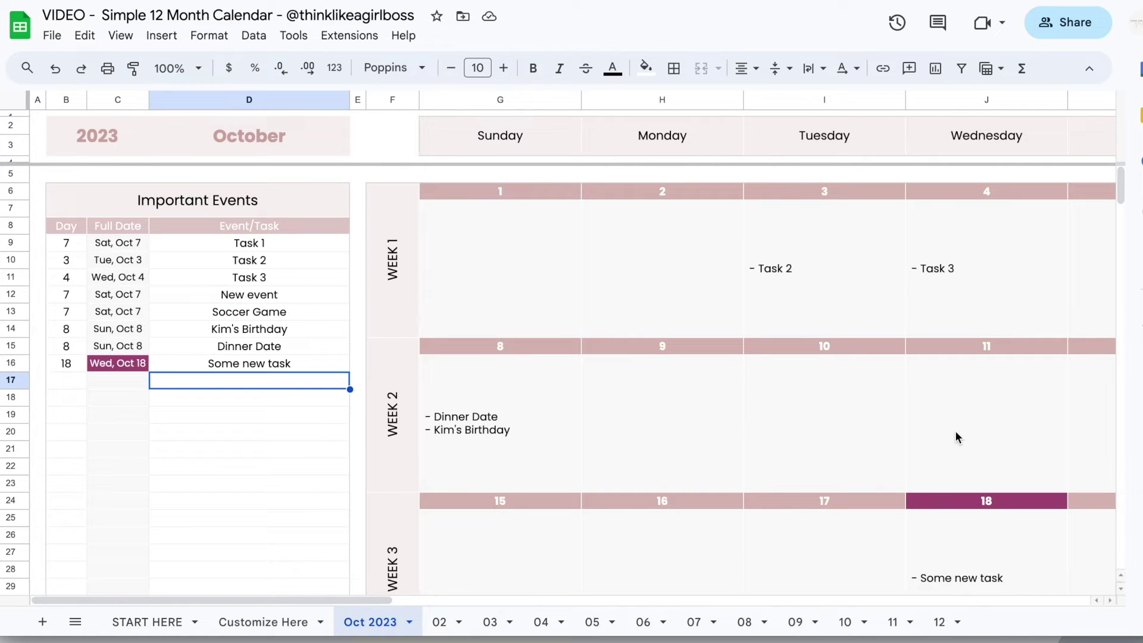
pyautogui.hotkey('ctrl', 'z')
pyautogui.hotkey('ctrl', 'z')
pyautogui.hotkey('ctrl', 'z')
pyautogui.hotkey('ctrl', 'z')
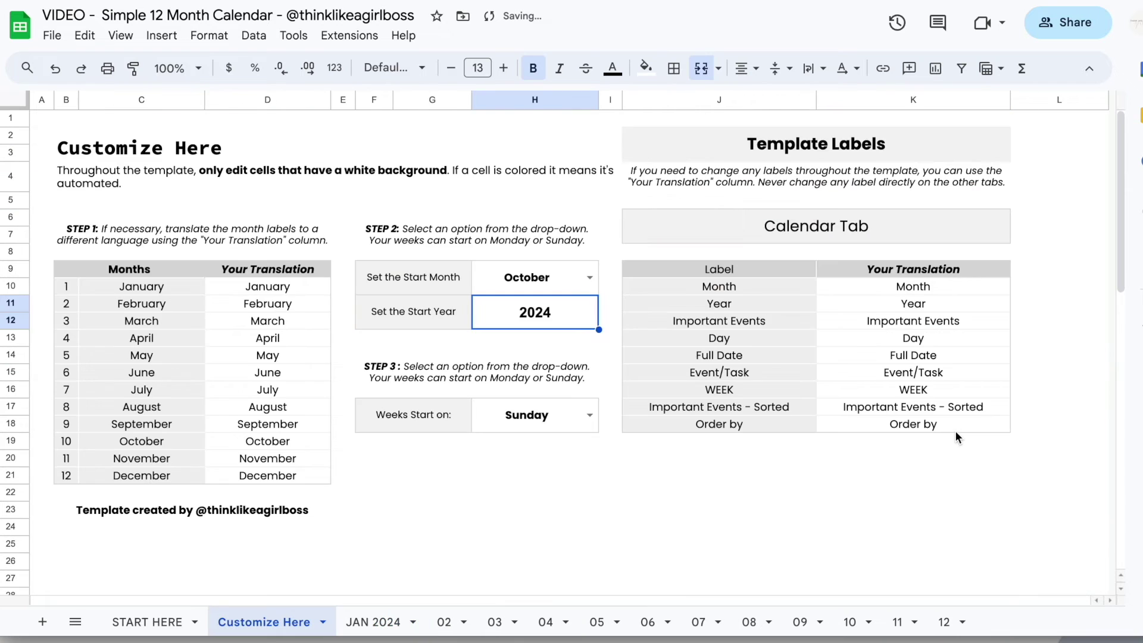
pyautogui.hotkey('ctrl', 'z')
# Review the JAN 2024 sheet's automated calendar, its sorted events list and the blank editable calendar beside them.
pyautogui.click(363, 619)
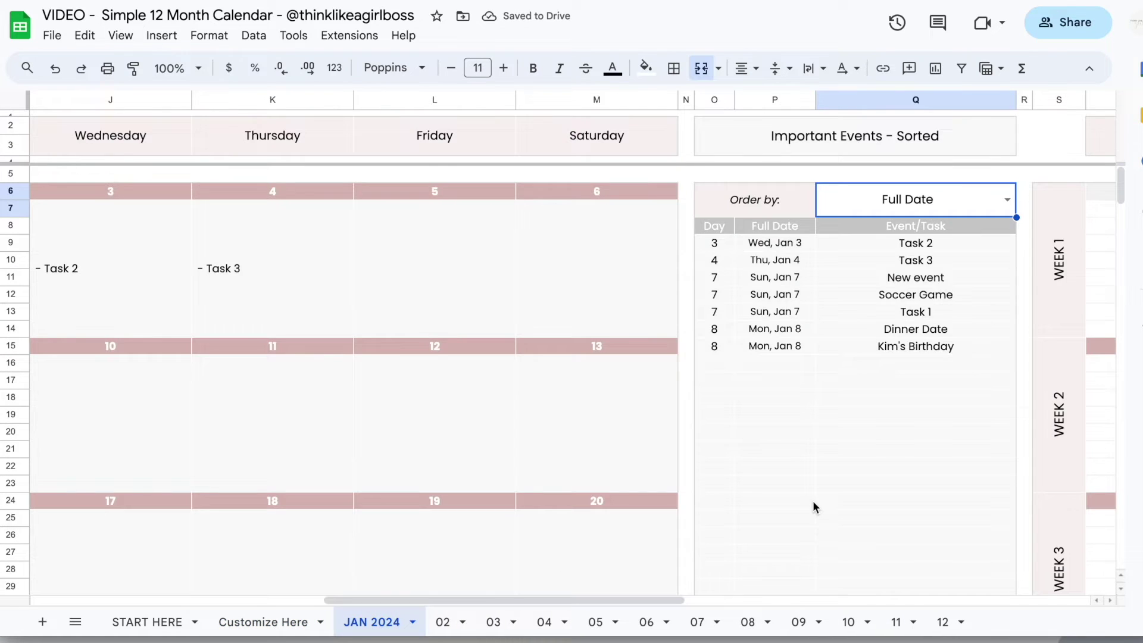
pyautogui.hscroll(15, 814, 506)
pyautogui.hscroll(-10, 812, 501)
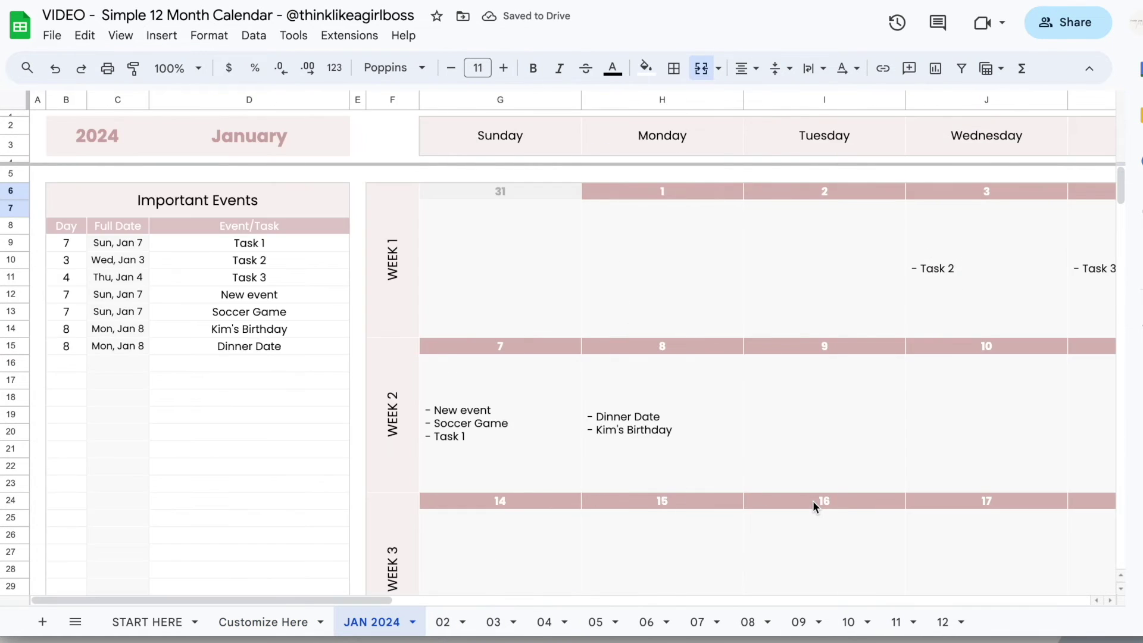
pyautogui.hscroll(-5, 813, 501)
pyautogui.click(704, 410)
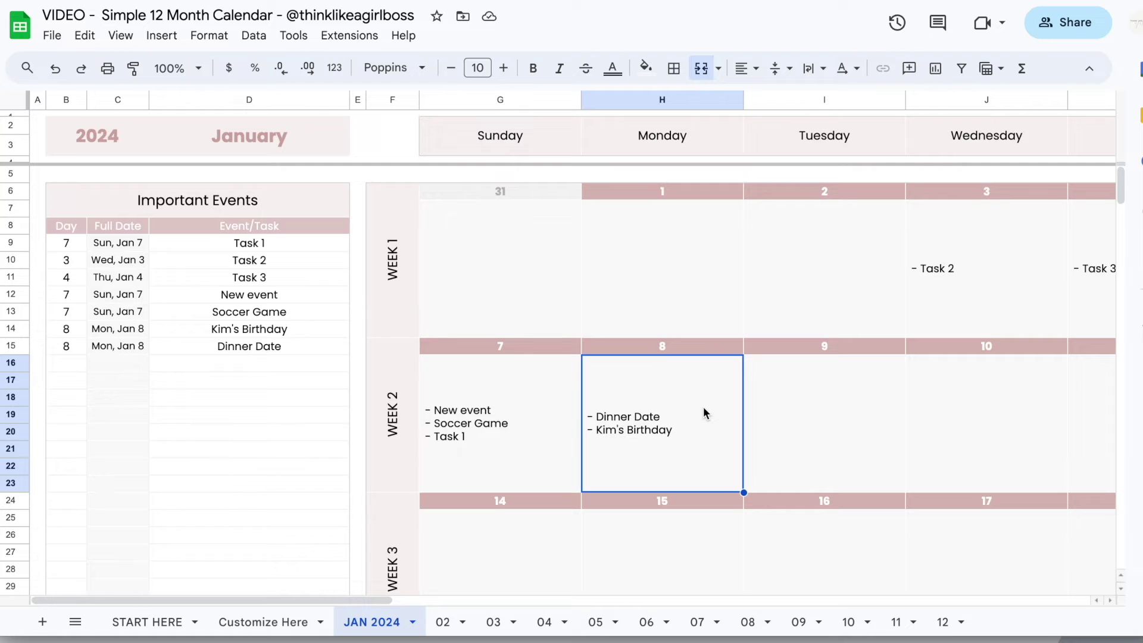
pyautogui.hscroll(10, 703, 410)
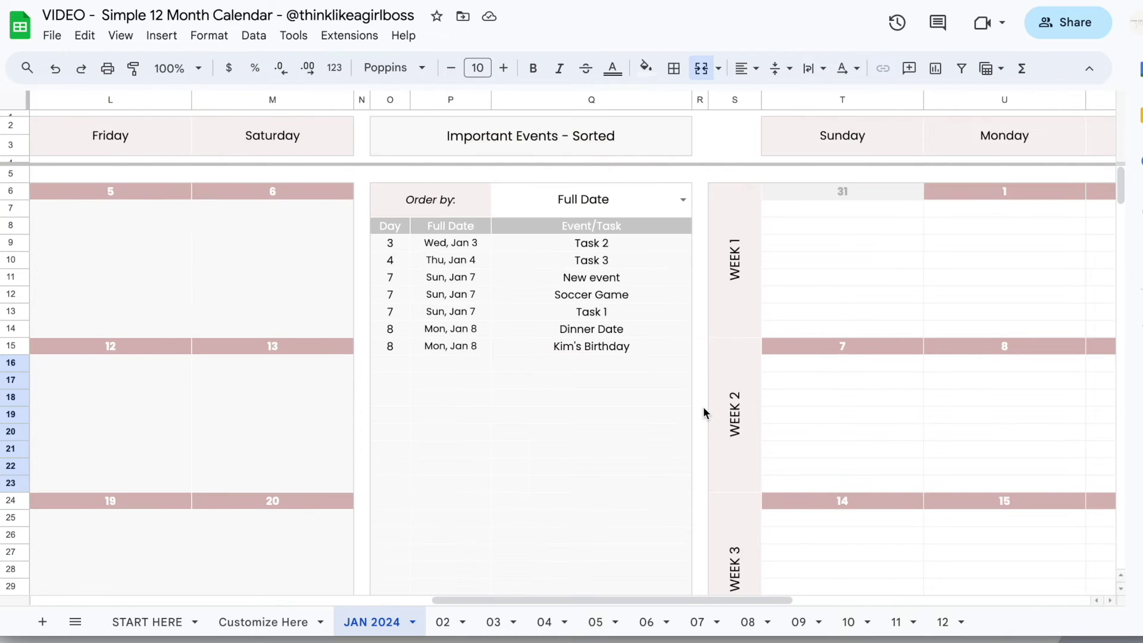
pyautogui.hscroll(3, 703, 409)
pyautogui.hscroll(-3, 704, 409)
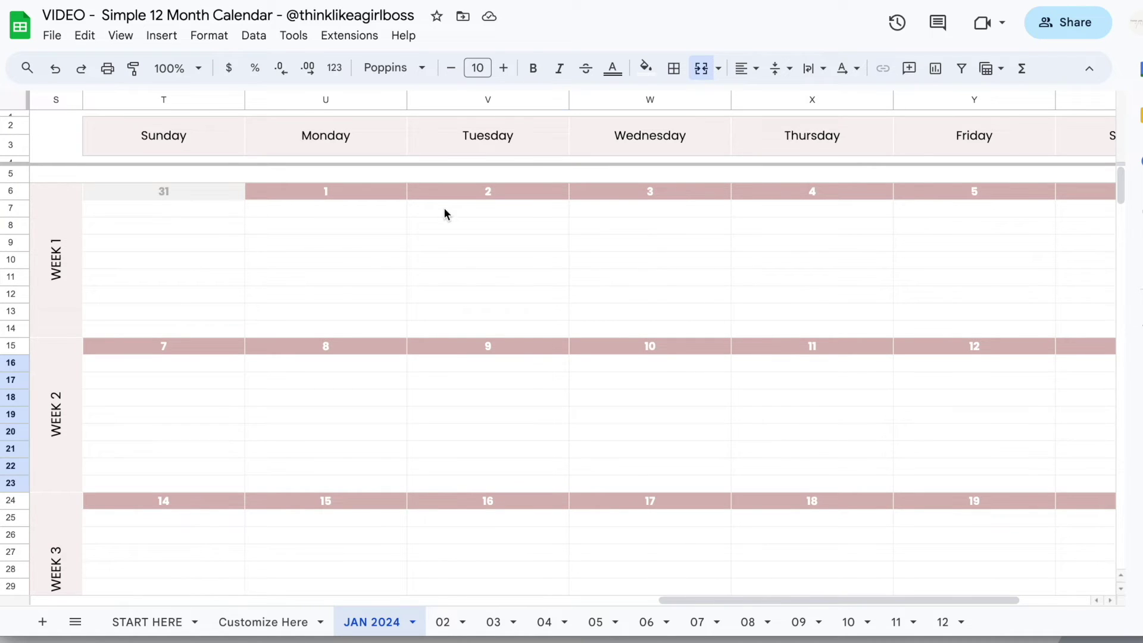
pyautogui.moveTo(444, 207); pyautogui.dragTo(444, 323)
pyautogui.click(689, 245)
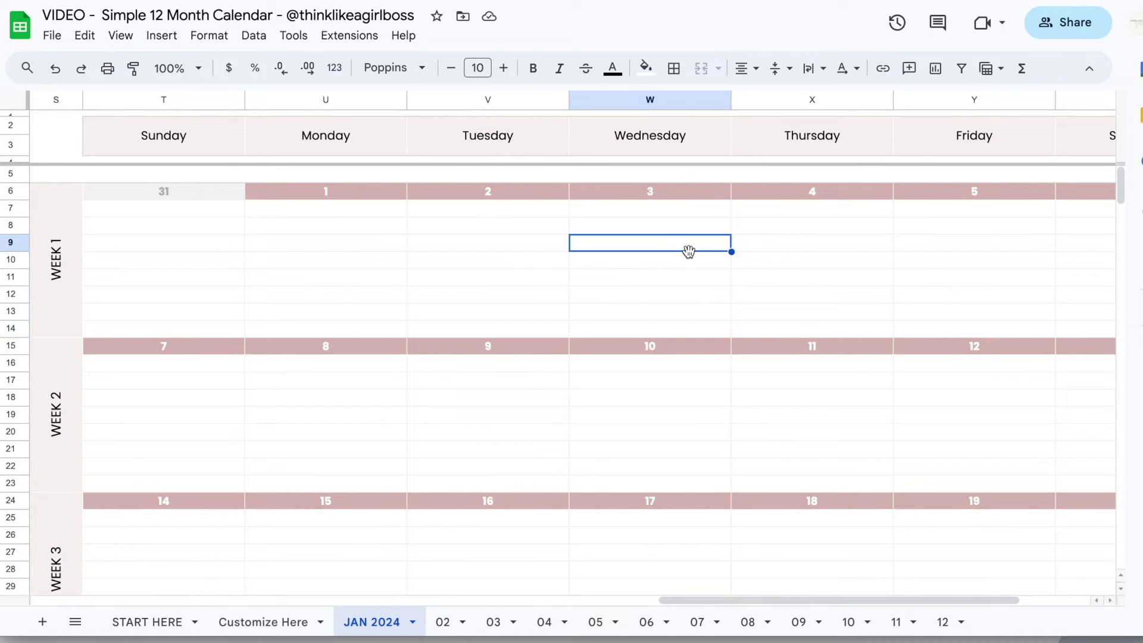
pyautogui.click(820, 249)
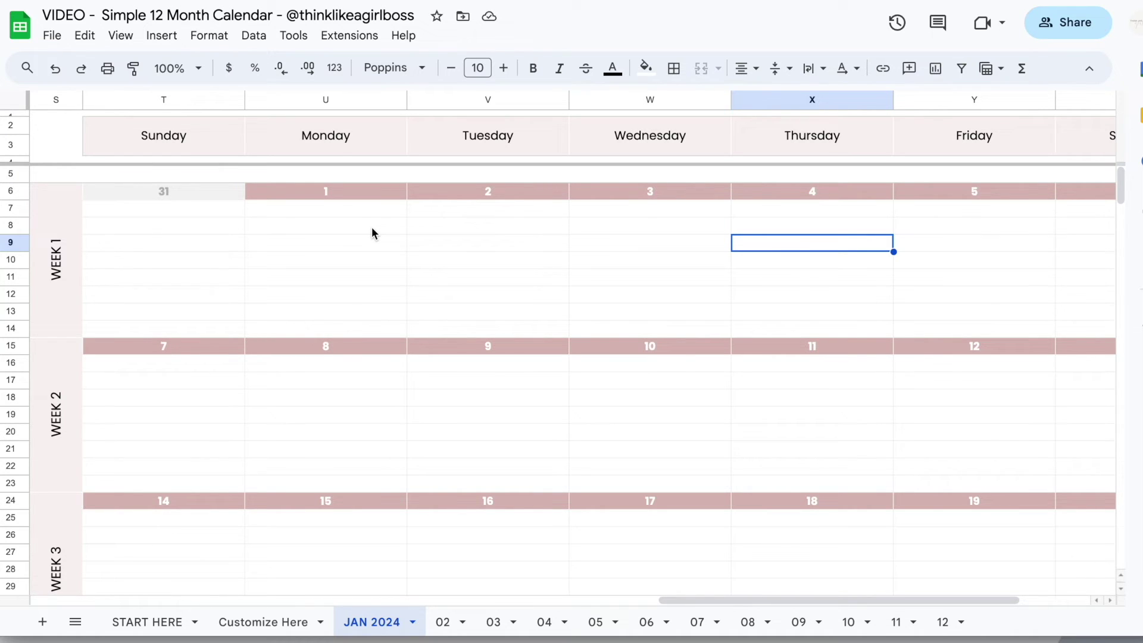
# Merge a two-row block spanning January 1 to 3 in the blank calendar and fill it with light purple.
pyautogui.moveTo(347, 230); pyautogui.dragTo(627, 247)
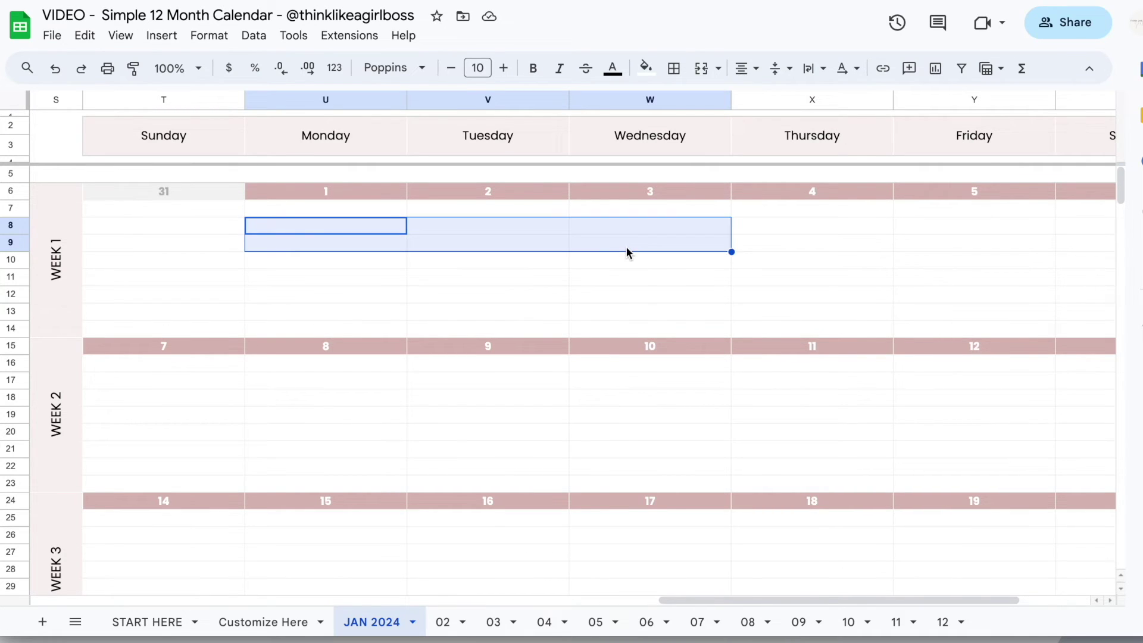
pyautogui.click(702, 73)
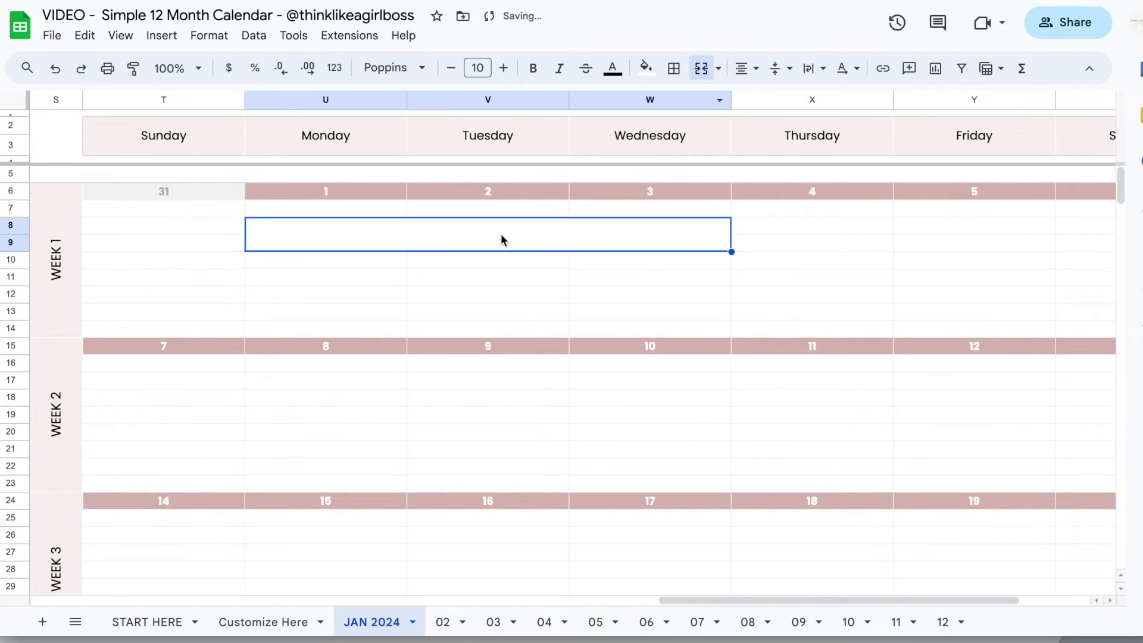
pyautogui.click(643, 70)
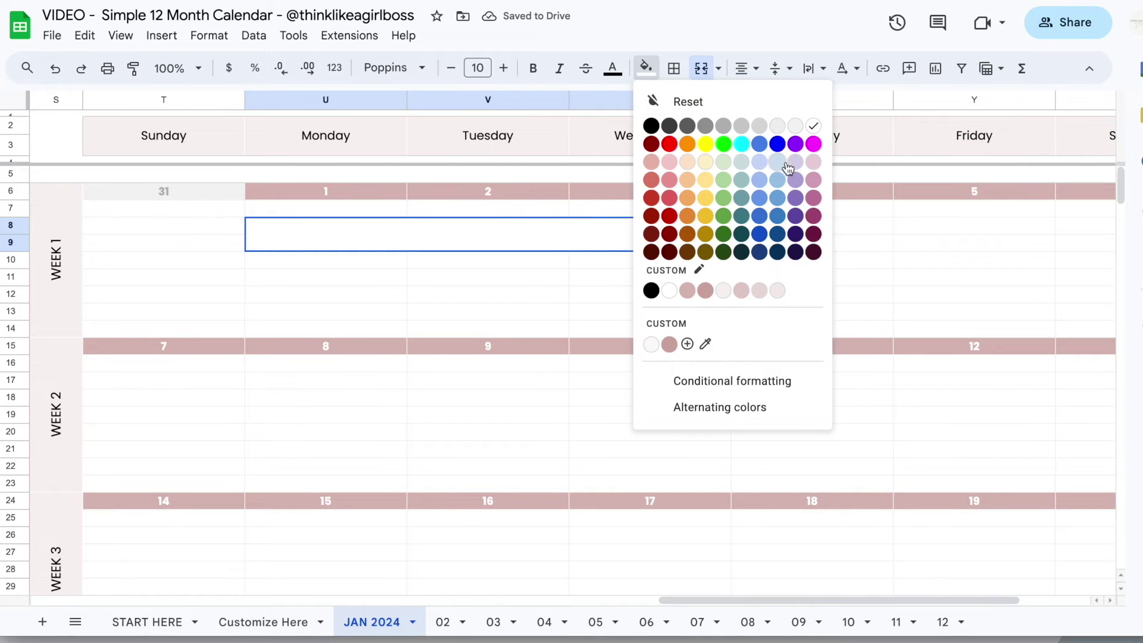
pyautogui.click(797, 183)
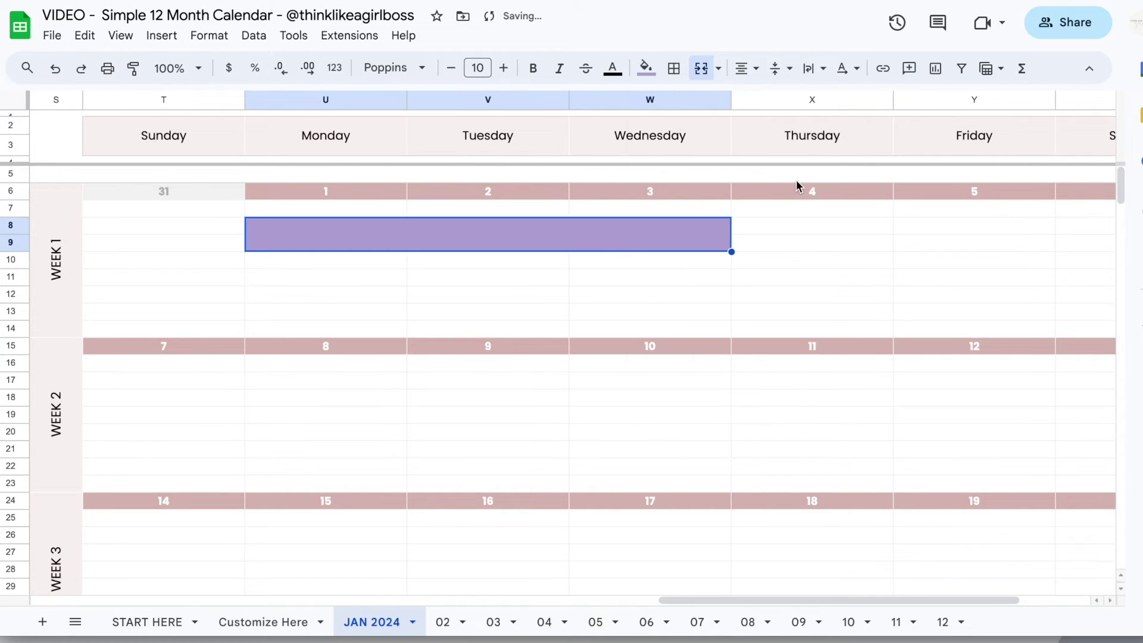
# Label the purple block "Birthday trip" in bold at font size 14.
pyautogui.doubleClick(636, 239)
pyautogui.write('Birthday trip')
pyautogui.click(510, 247)
pyautogui.click(537, 71)
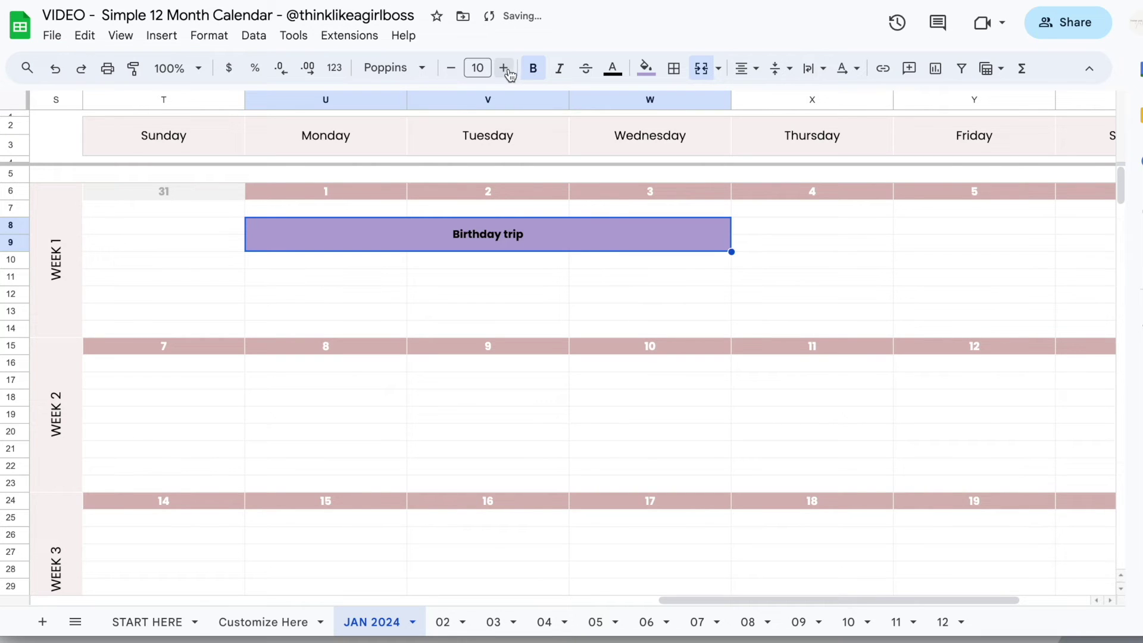
pyautogui.click(478, 67)
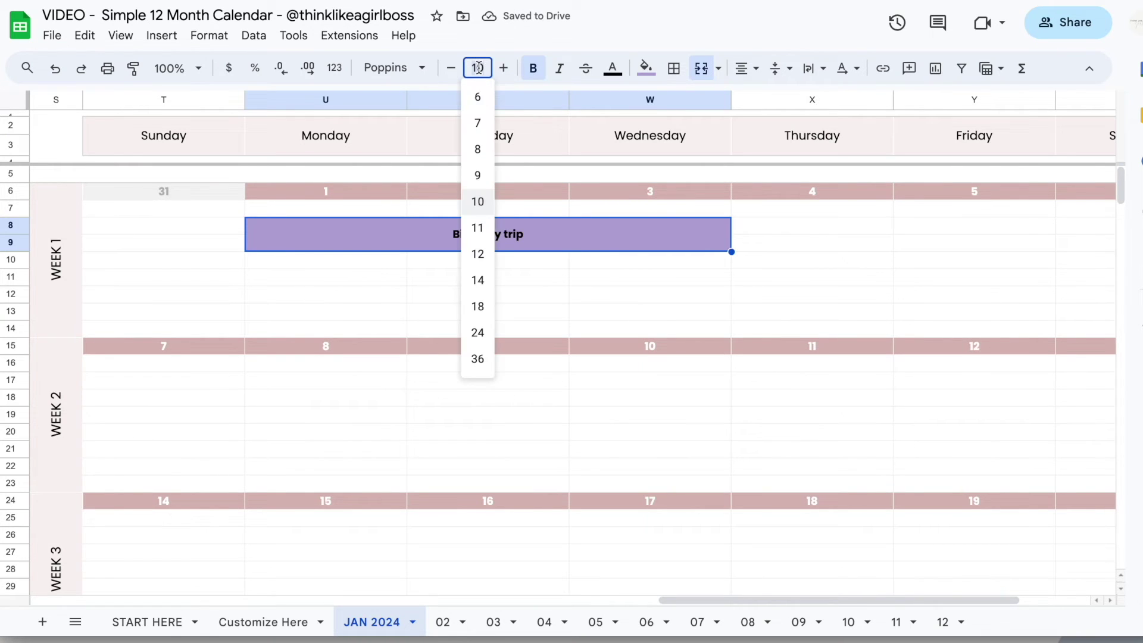
pyautogui.write('14')
pyautogui.press('Return')
pyautogui.click(658, 289)
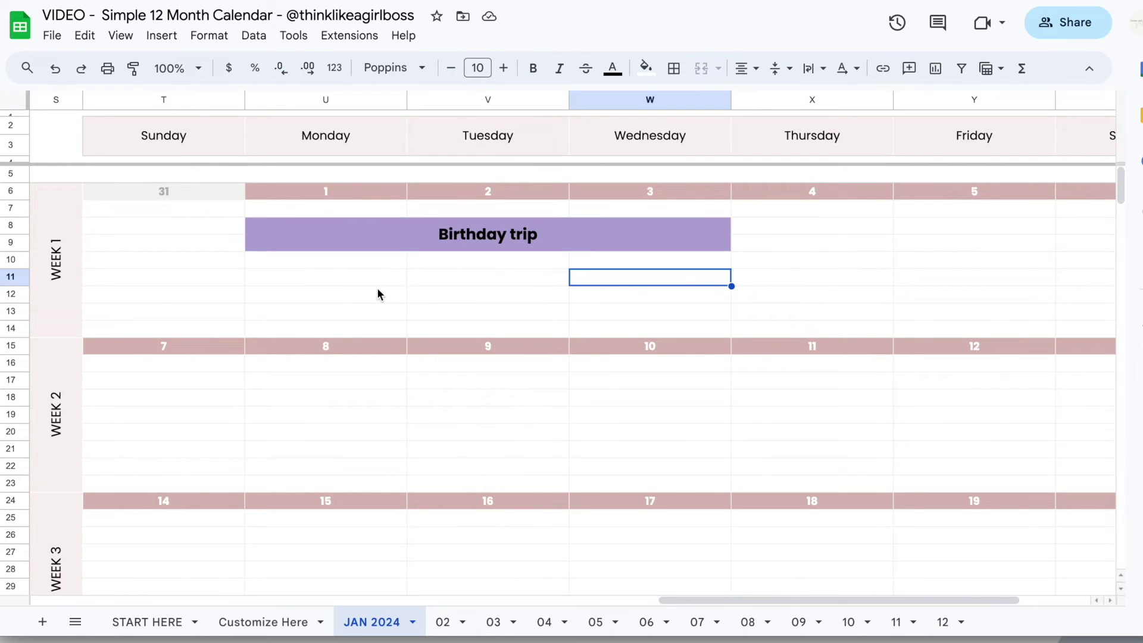
# Merge five cells, Y8 to Y12, under Friday 5 and enter "Important meeting" in the merged block.
pyautogui.click(757, 293)
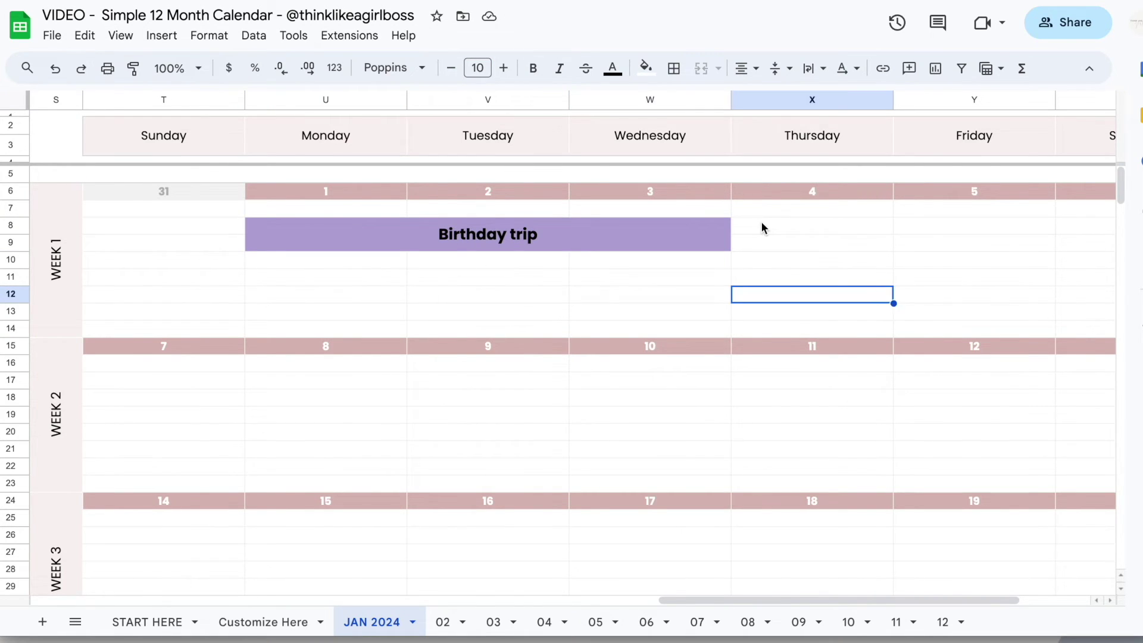
pyautogui.hscroll(4, 763, 228)
pyautogui.scroll(-1, 763, 228)
pyautogui.moveTo(741, 220); pyautogui.dragTo(740, 280)
pyautogui.moveTo(746, 204); pyautogui.dragTo(745, 276)
pyautogui.click(703, 76)
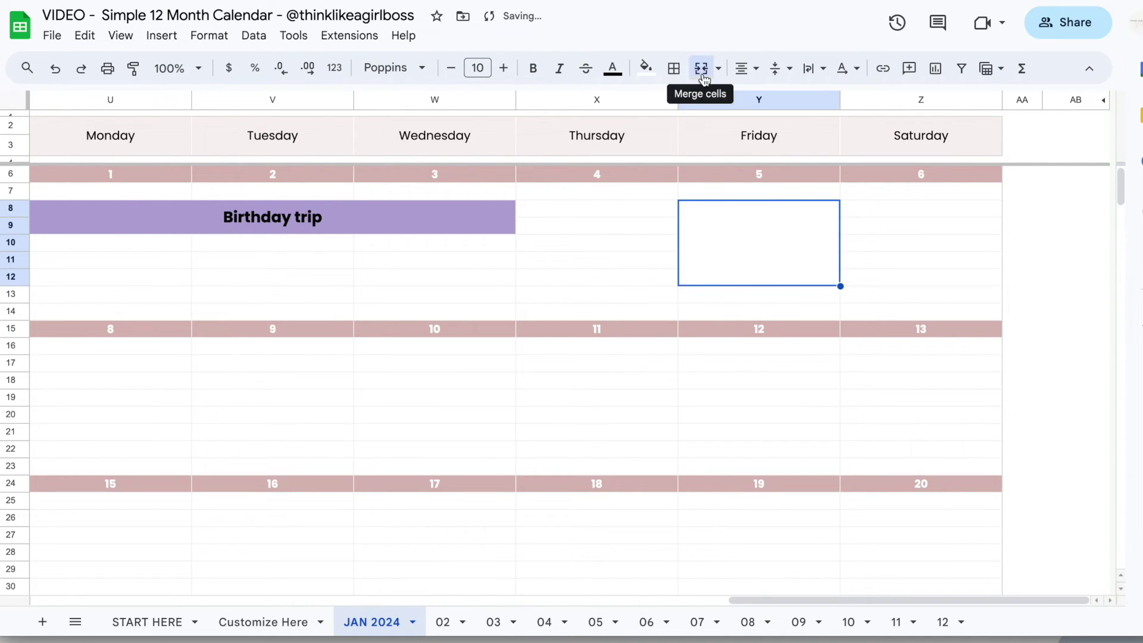
pyautogui.write('Important meeting')
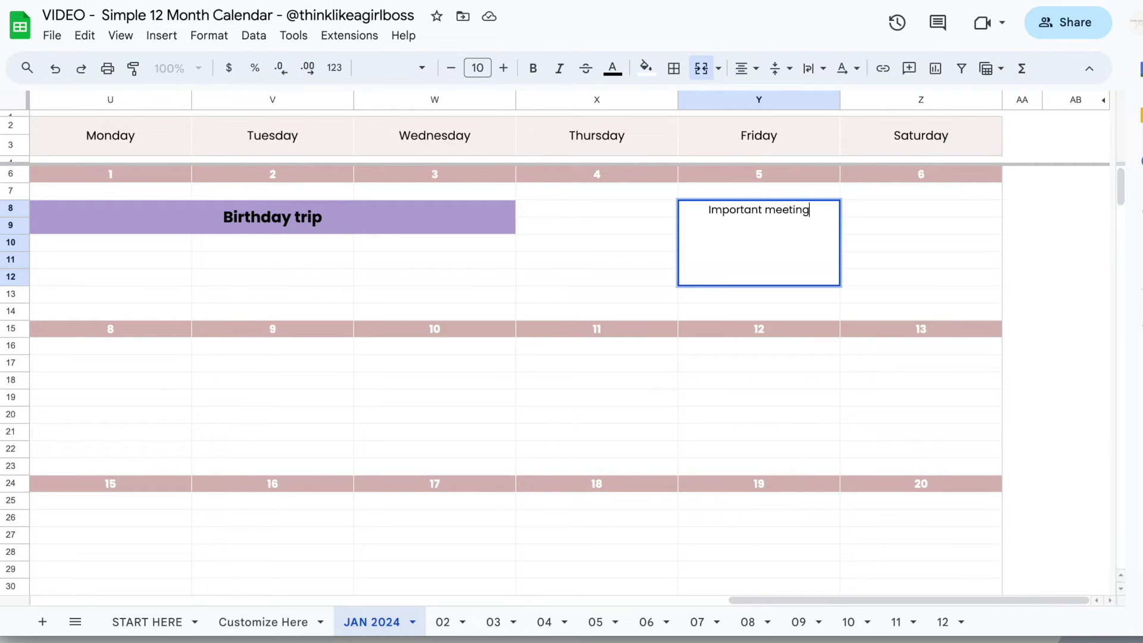
# Fill the Important meeting block with light red.
pyautogui.click(646, 68)
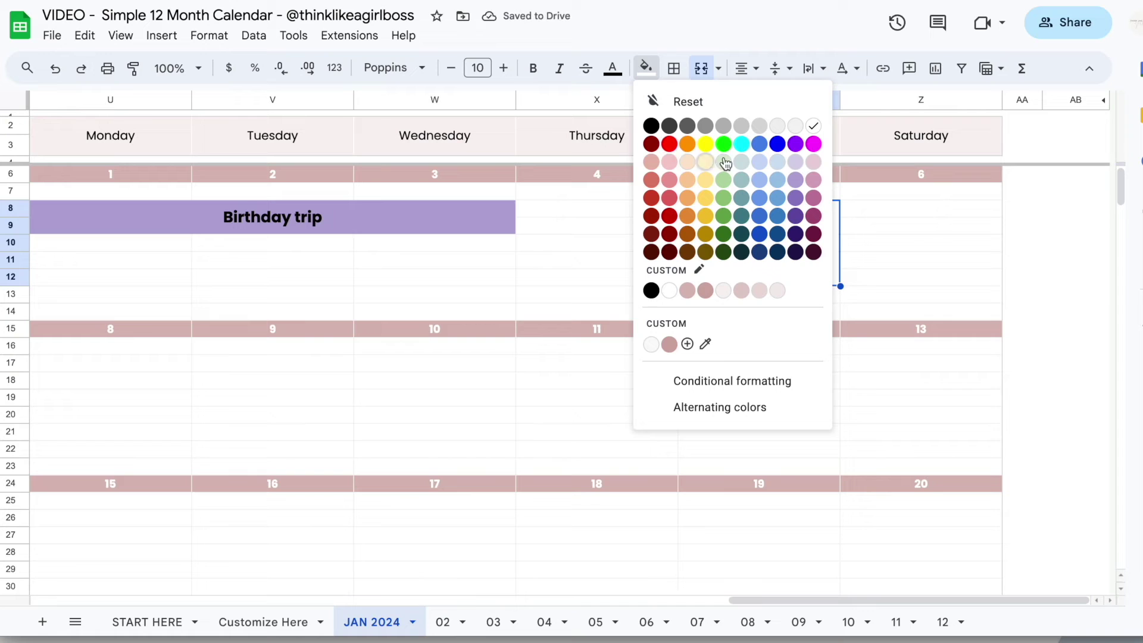
pyautogui.click(669, 180)
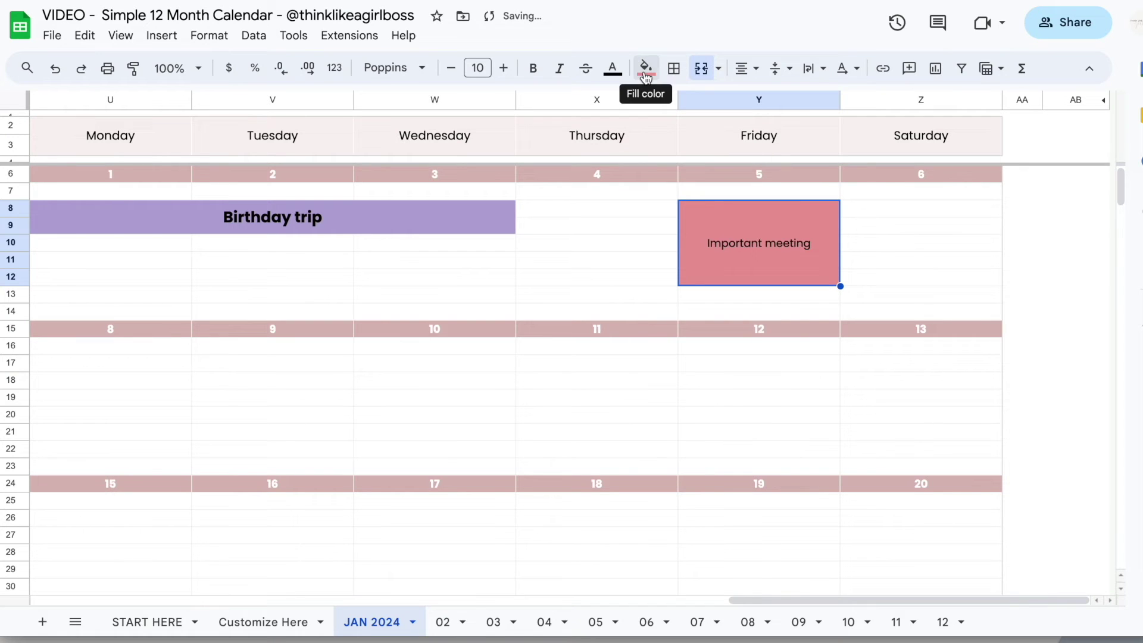
pyautogui.click(880, 266)
pyautogui.hotkey('ctrl', 'z')
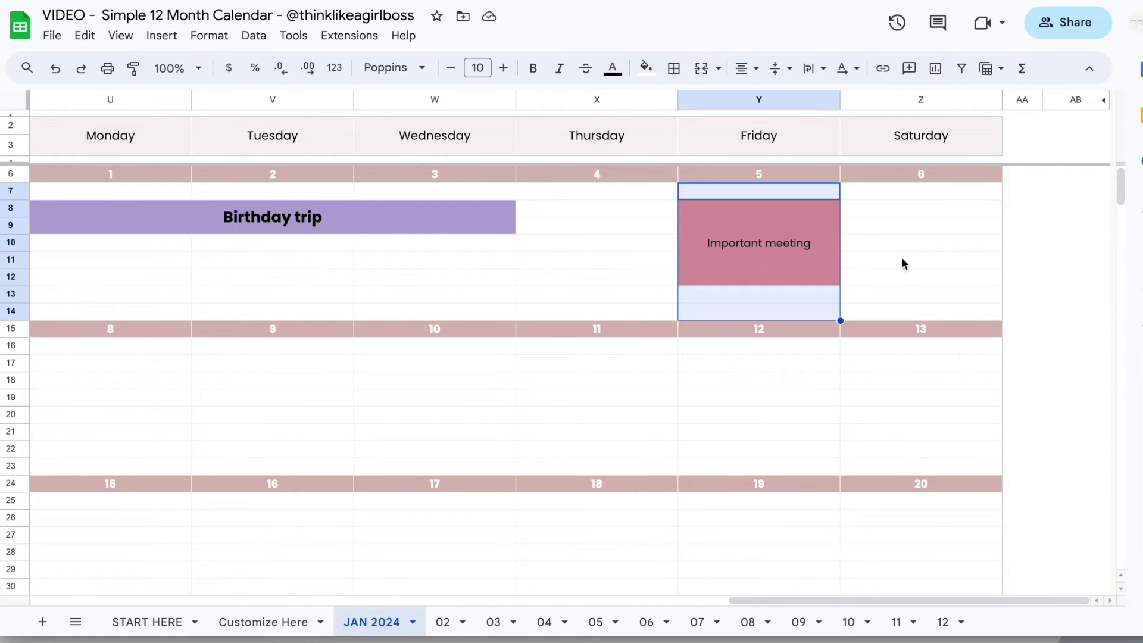
# List "Task 1", "Task 2" and "Task 3" in consecutive cells under Thursday 11, starting at X17.
pyautogui.click(588, 370)
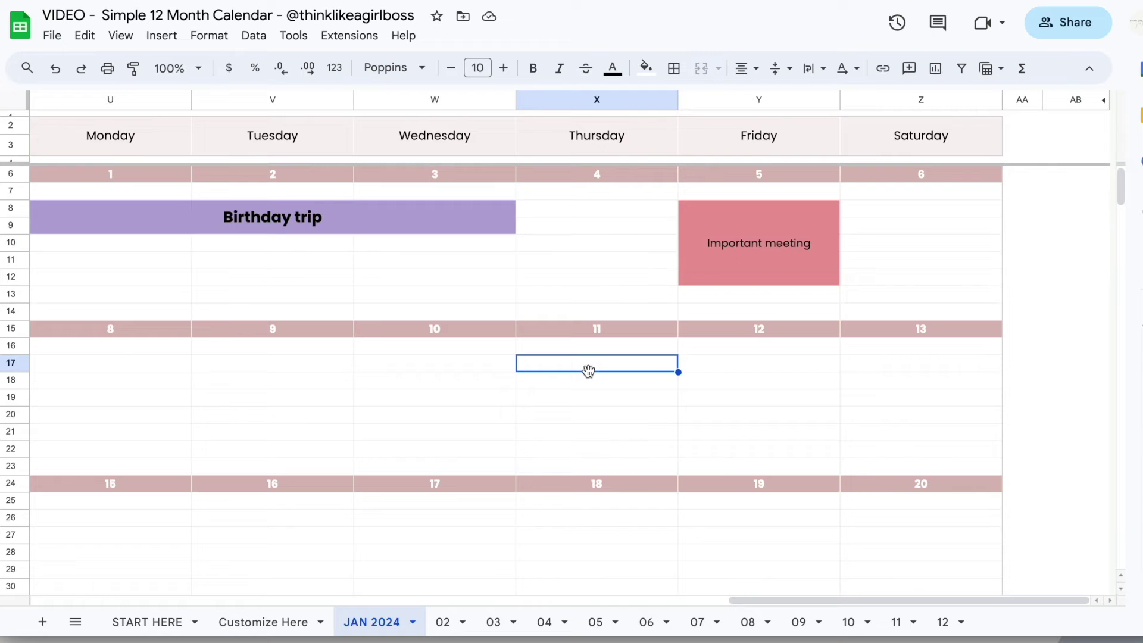
pyautogui.write('Task 1')
pyautogui.press('Return')
pyautogui.write('Task 2')
pyautogui.press('Return')
pyautogui.write('Task 3')
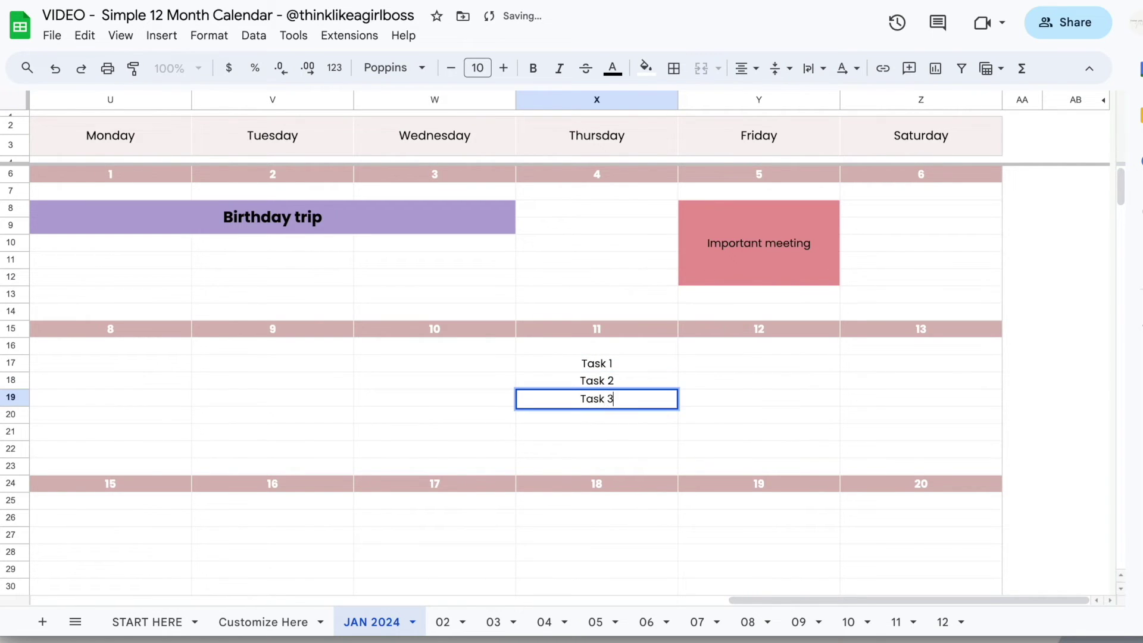
# Add "Task 4" in cell X20, directly below Task 3 under Thursday 11.
pyautogui.press('Return')
pyautogui.write('Task 3')
pyautogui.press('Return')
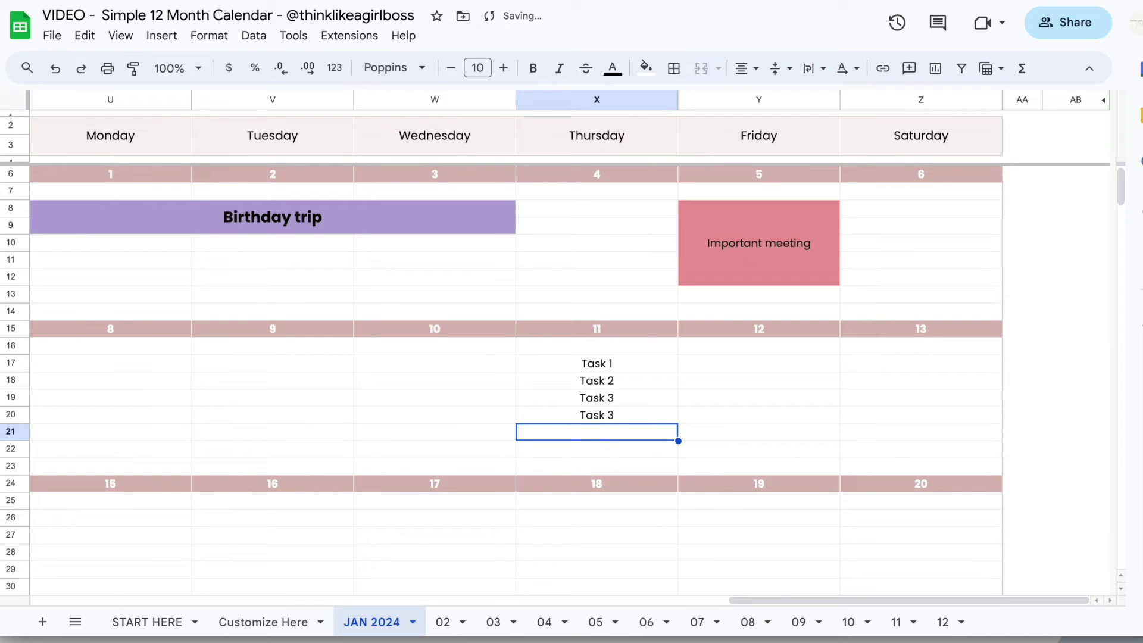
pyautogui.press('Up')
pyautogui.press('Return')
pyautogui.press('BackSpace')
pyautogui.write('4')
pyautogui.press('Return')
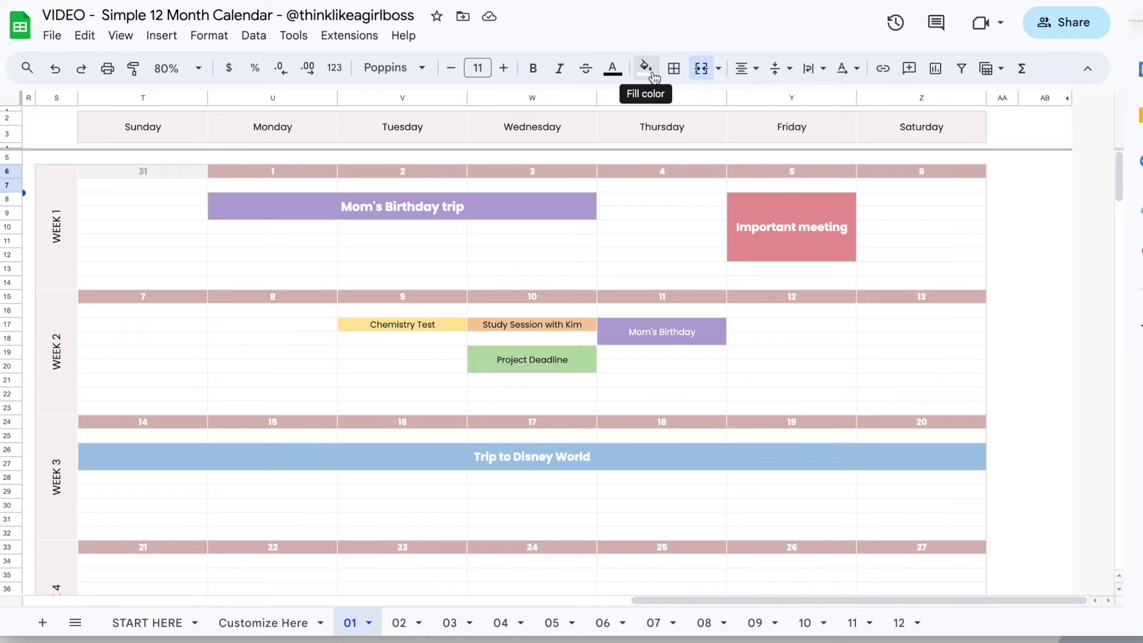
# Unmerge the purple "Mom's Birthday trip" block in week 1 back into individual cells.
pyautogui.click(760, 241)
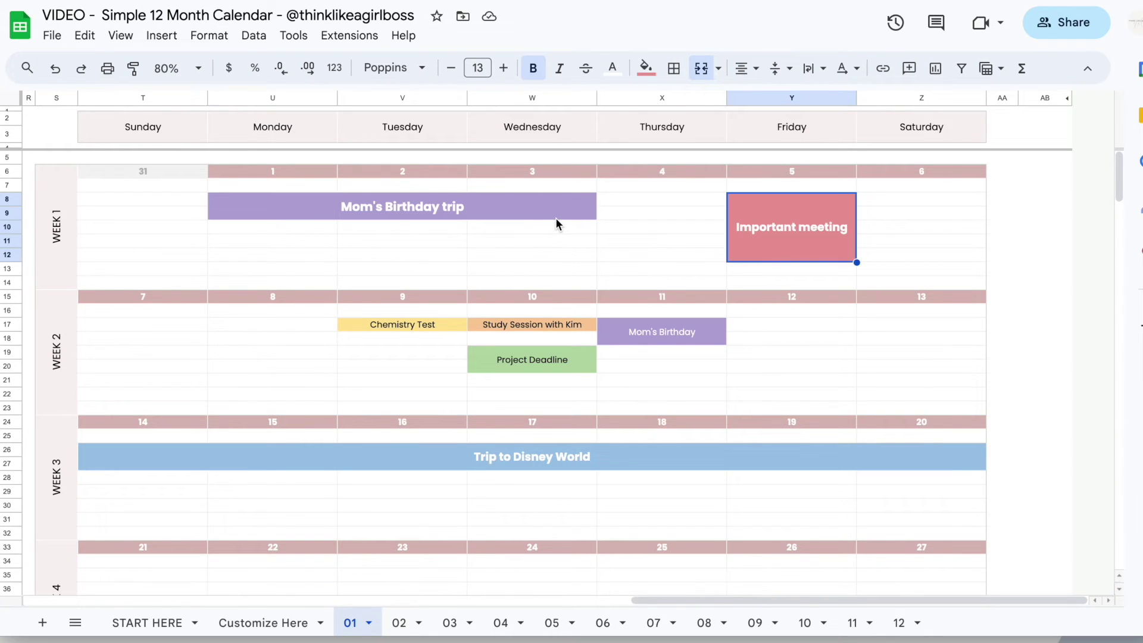
pyautogui.click(556, 218)
pyautogui.click(646, 234)
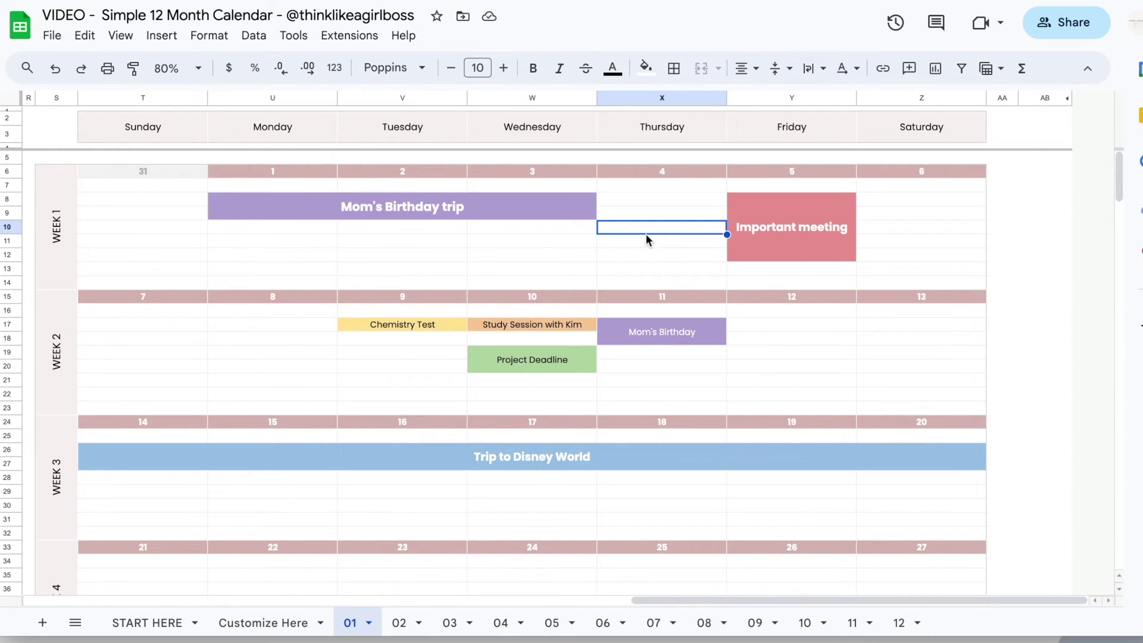
pyautogui.click(481, 208)
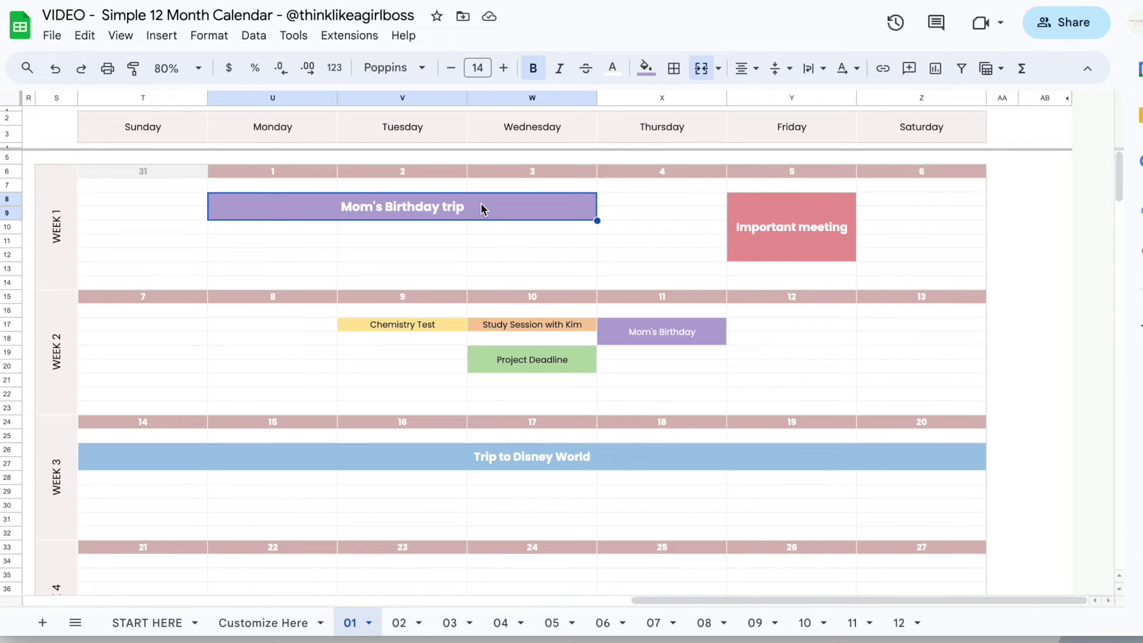
pyautogui.click(702, 75)
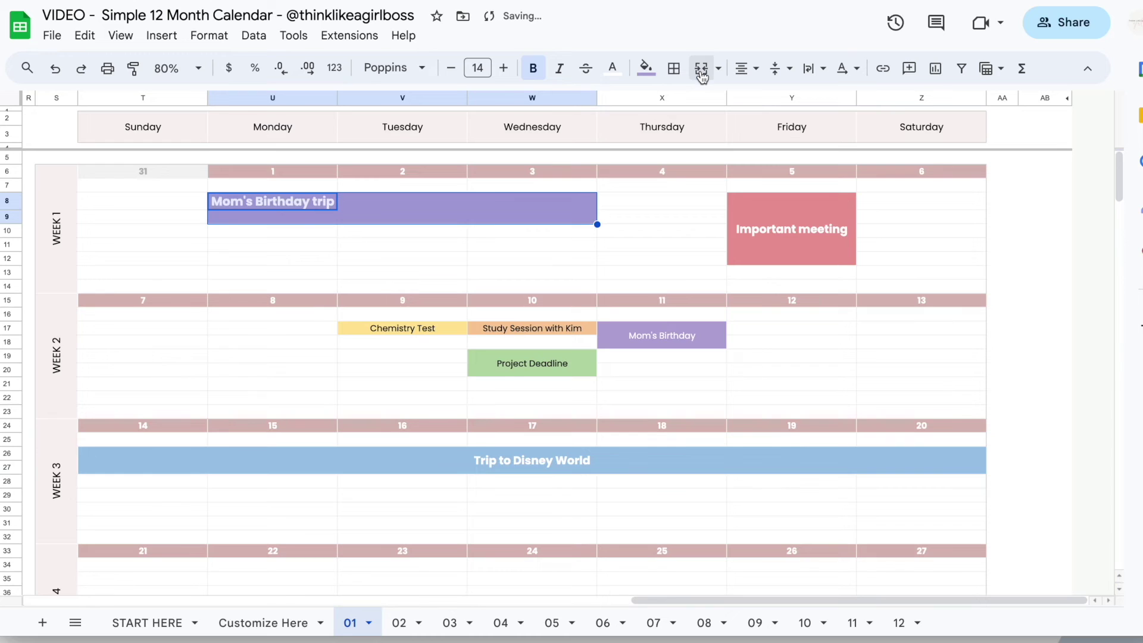
pyautogui.click(632, 246)
pyautogui.click(292, 203)
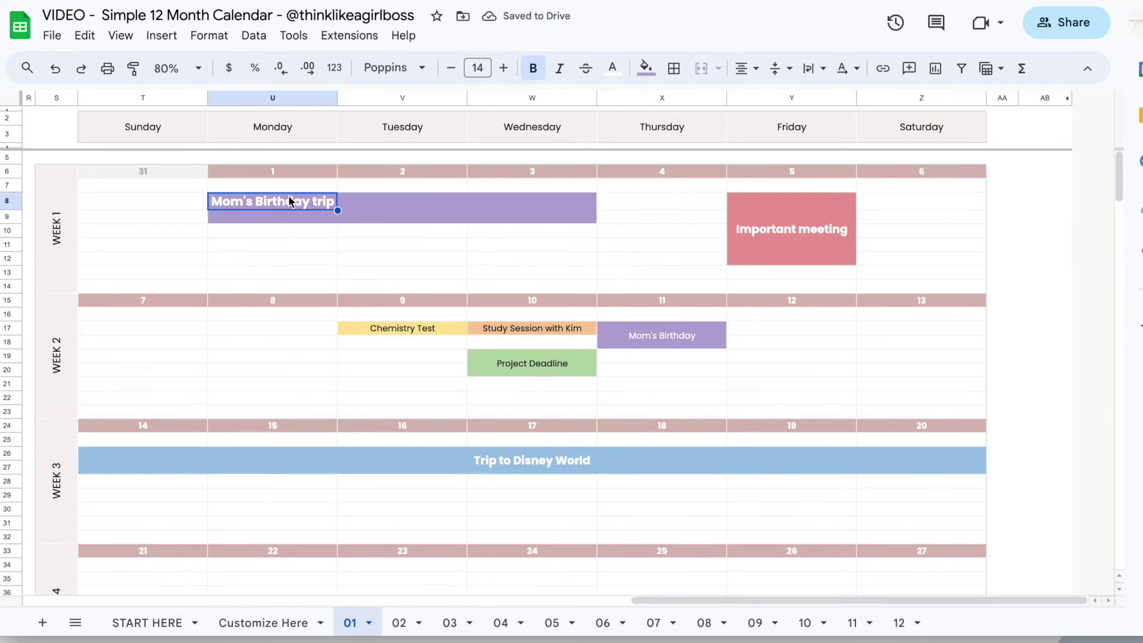
pyautogui.click(368, 216)
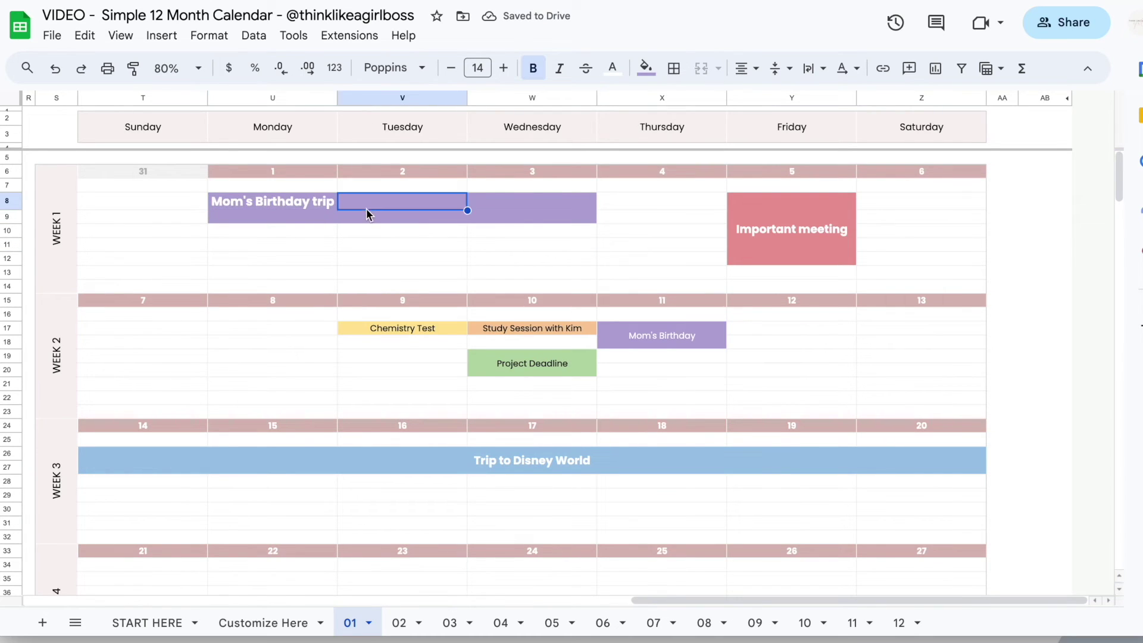
pyautogui.click(510, 215)
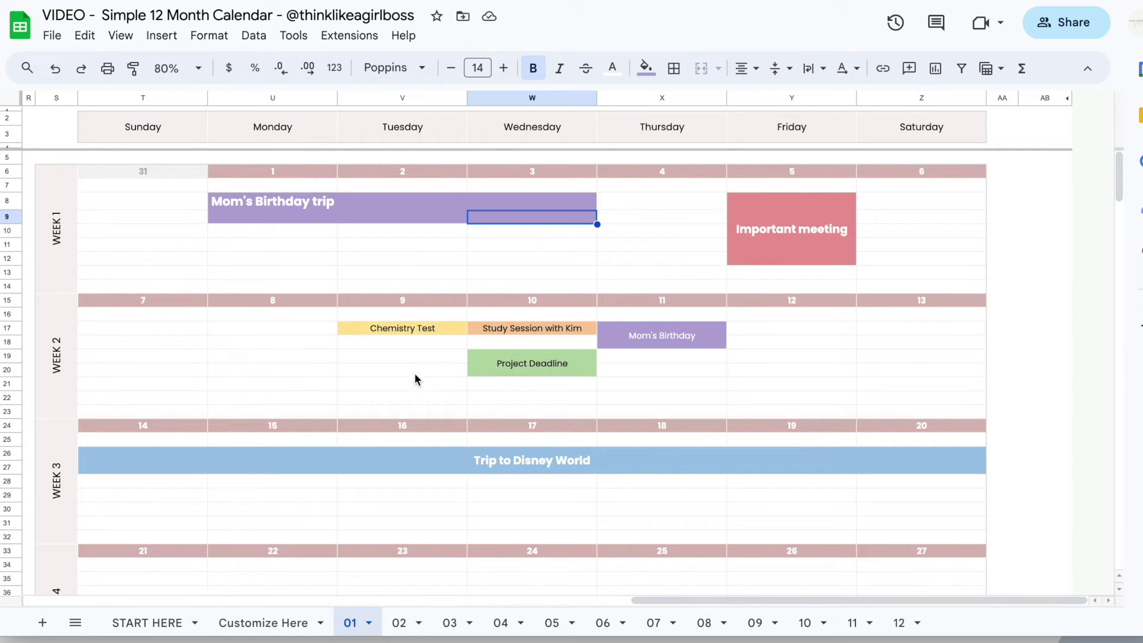
# Clear the text and fill of cells U8 to W9 by pasting a copied blank calendar cell over them.
pyautogui.click(405, 387)
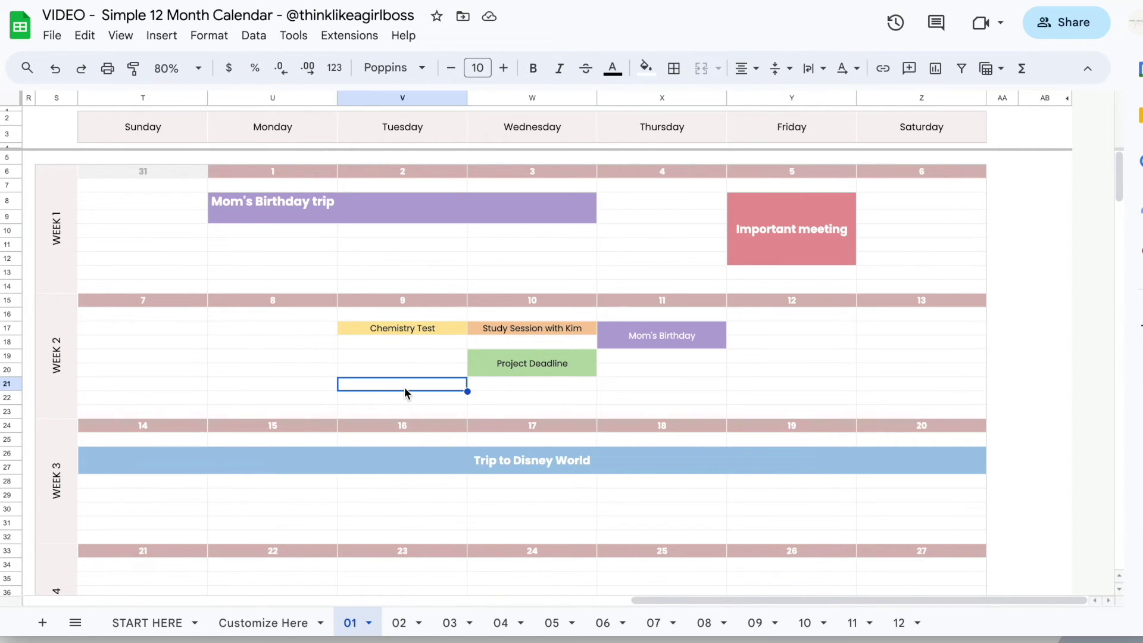
pyautogui.click(392, 244)
pyautogui.hotkey('ctrl', 'c')
pyautogui.moveTo(272, 202); pyautogui.dragTo(543, 219)
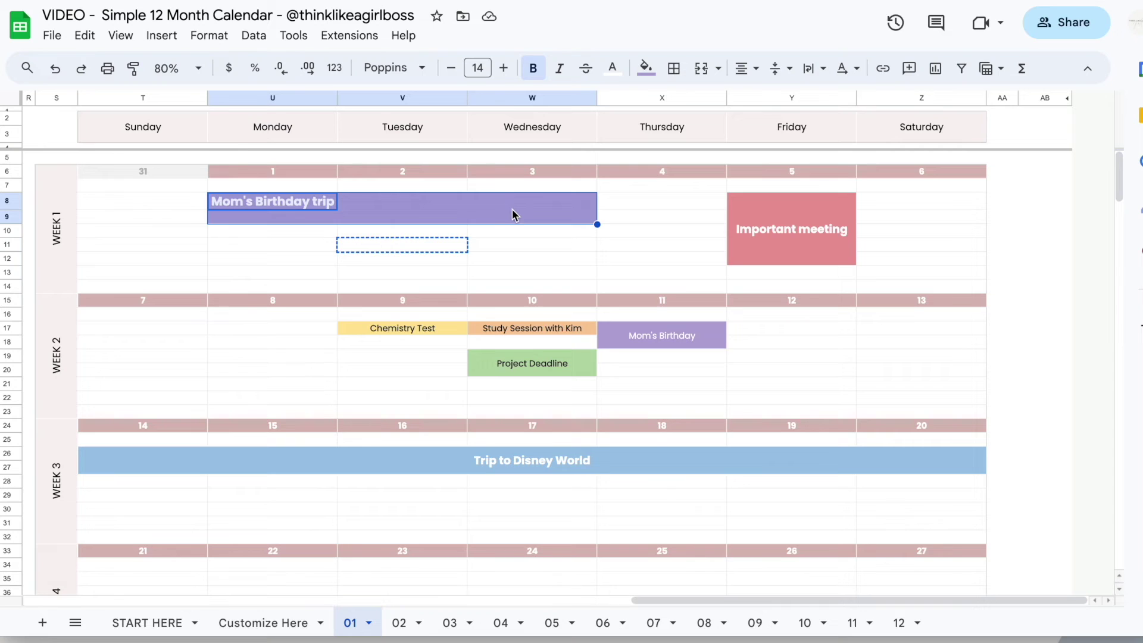
pyautogui.hotkey('ctrl', 'v')
pyautogui.click(549, 227)
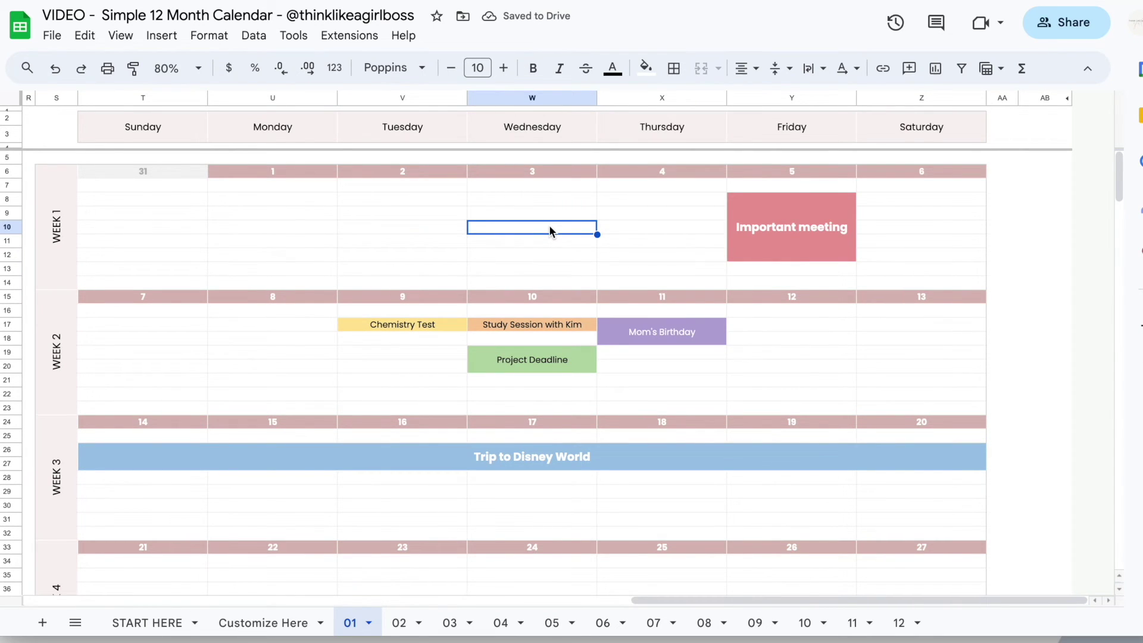
# Unmerge the "Important meeting" block under Friday 5 and overwrite cells Y8 to Y12 with a copied blank cell.
pyautogui.click(791, 249)
pyautogui.click(704, 76)
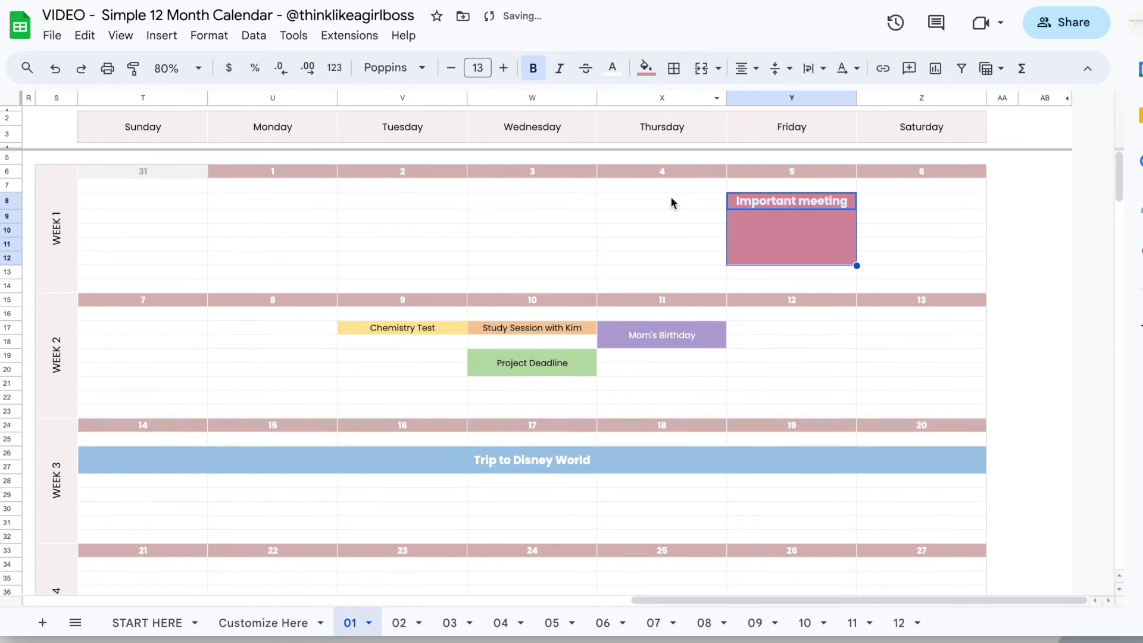
pyautogui.click(704, 217)
pyautogui.moveTo(741, 204); pyautogui.dragTo(745, 256)
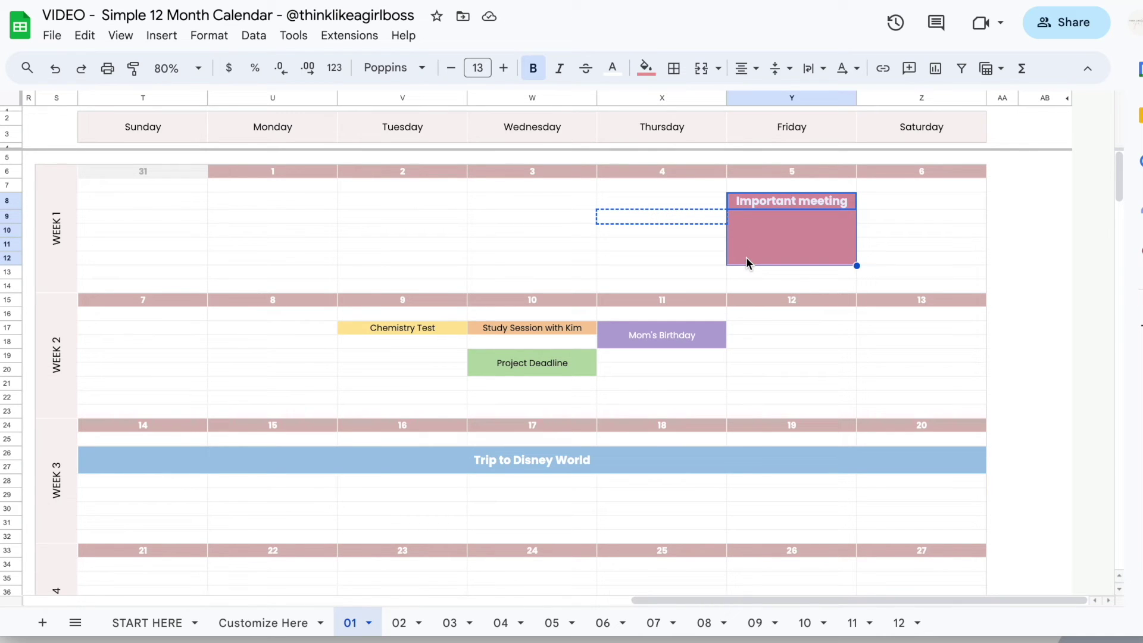
pyautogui.hotkey('ctrl', 'v')
pyautogui.click(647, 230)
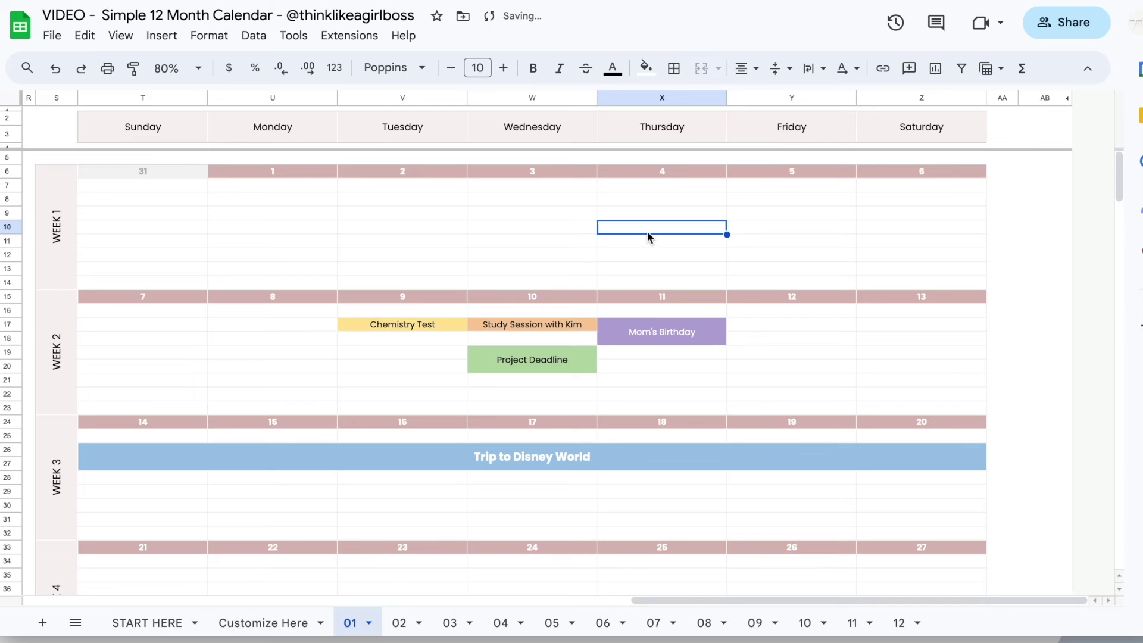
# Copy a blank week 2 cell and paste it over the Chemistry Test, Study Session and Project Deadline entries.
pyautogui.click(651, 333)
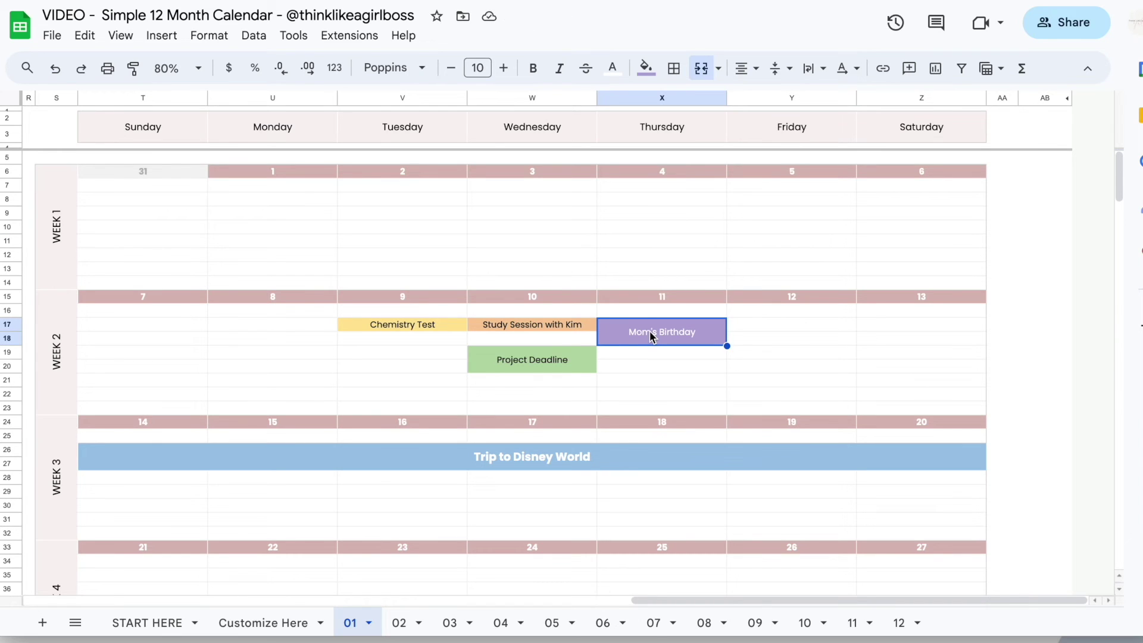
pyautogui.click(268, 355)
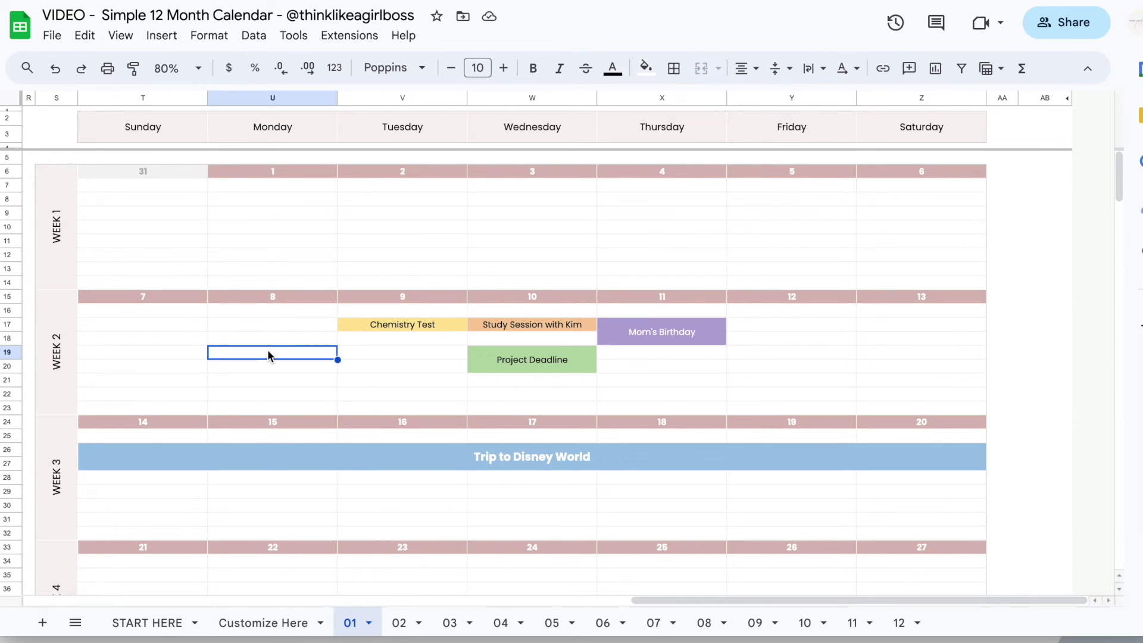
pyautogui.hotkey('ctrl', 'c')
pyautogui.moveTo(383, 323); pyautogui.dragTo(512, 377)
pyautogui.hotkey('ctrl', 'v')
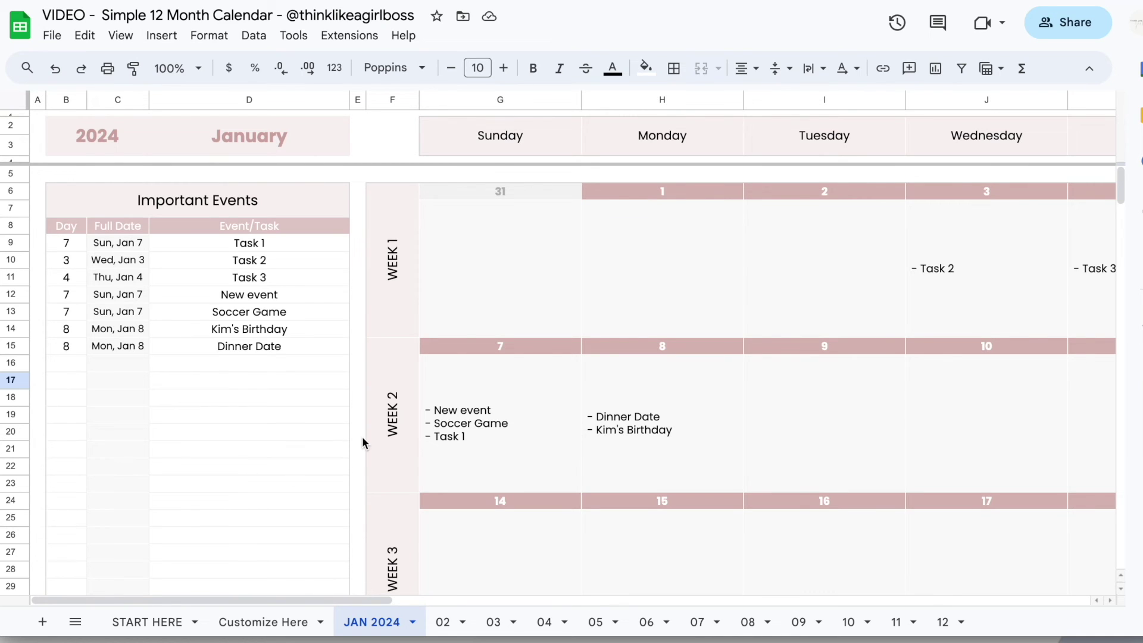
# Duplicate the February calendar sheet "02".
pyautogui.click(450, 625)
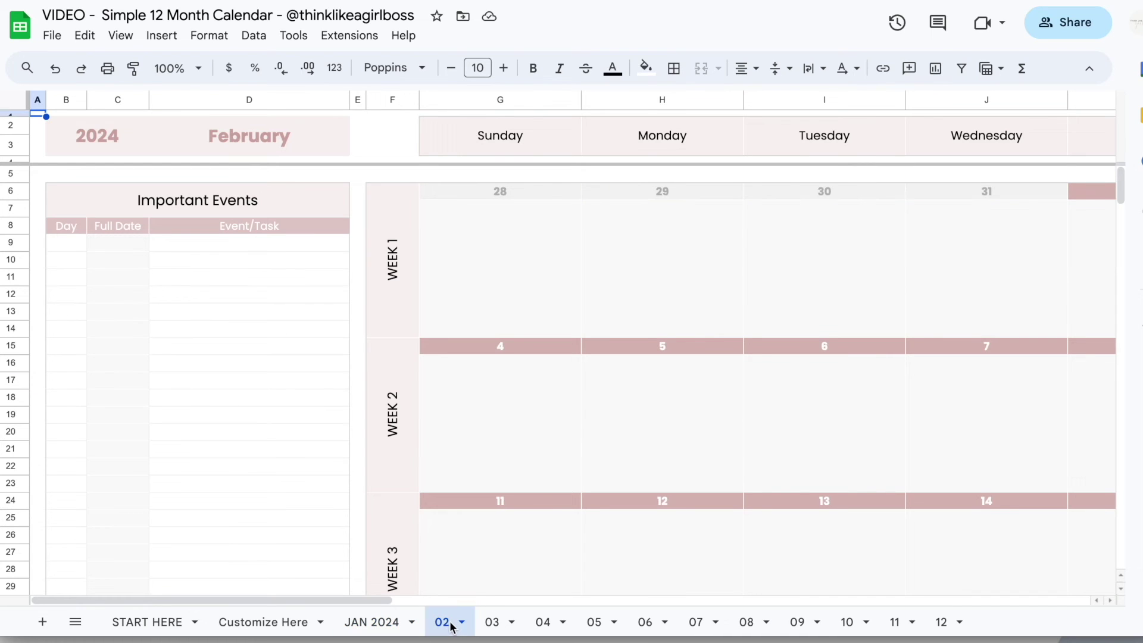
pyautogui.click(462, 622)
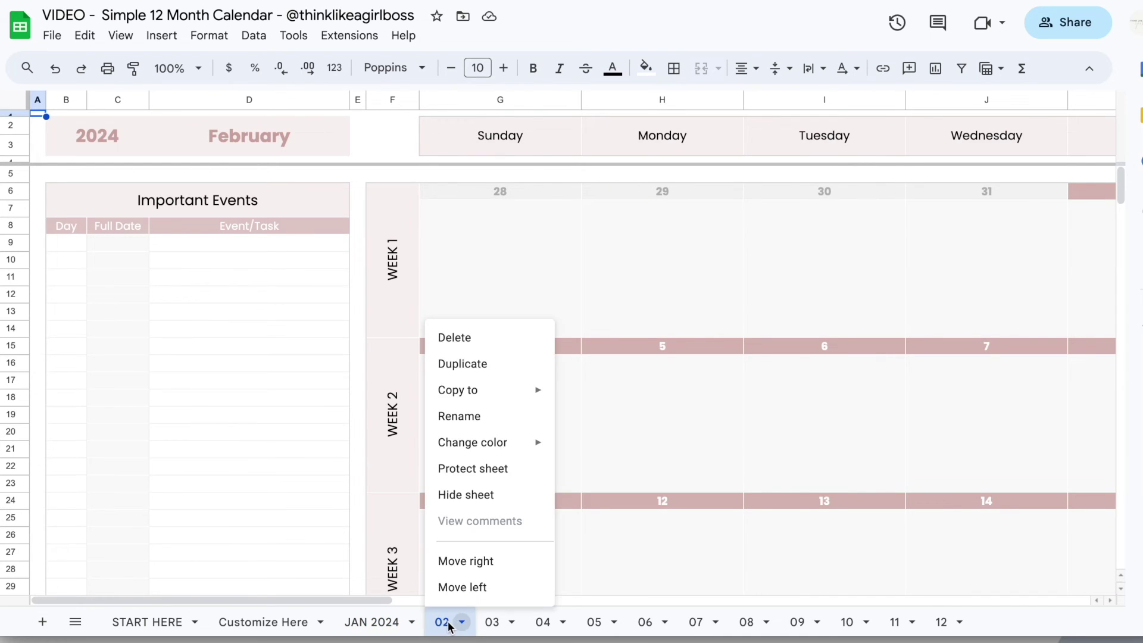
pyautogui.click(506, 364)
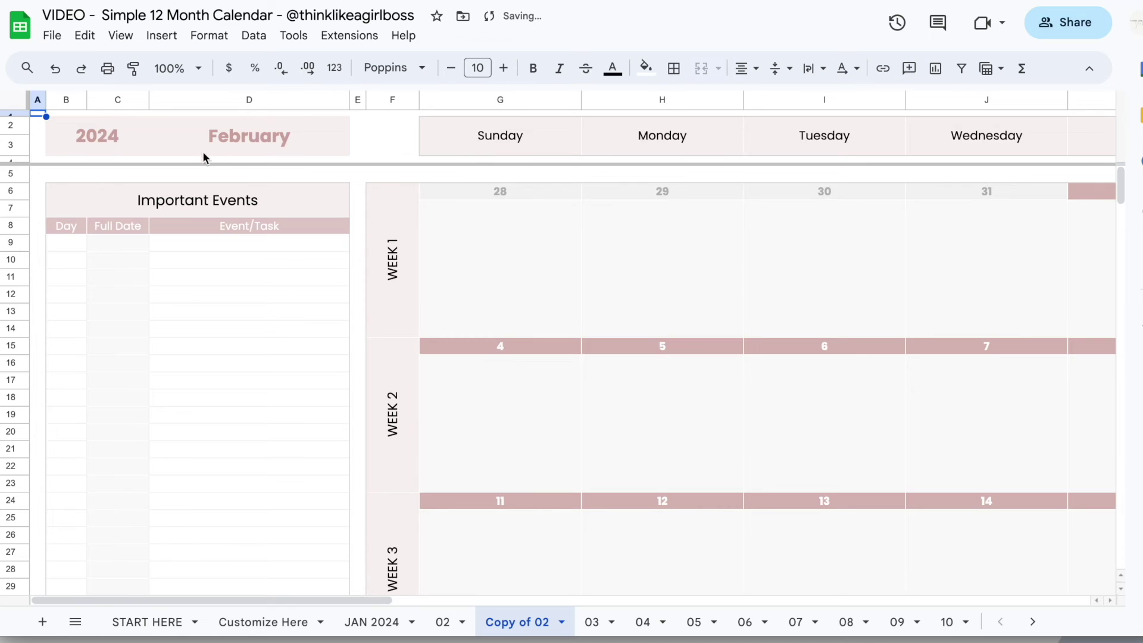
# Rename sheet 02 as "feb personal" and its copy as "feb business".
pyautogui.doubleClick(447, 623)
pyautogui.write('feb personal')
pyautogui.click(582, 623)
pyautogui.doubleClick(585, 623)
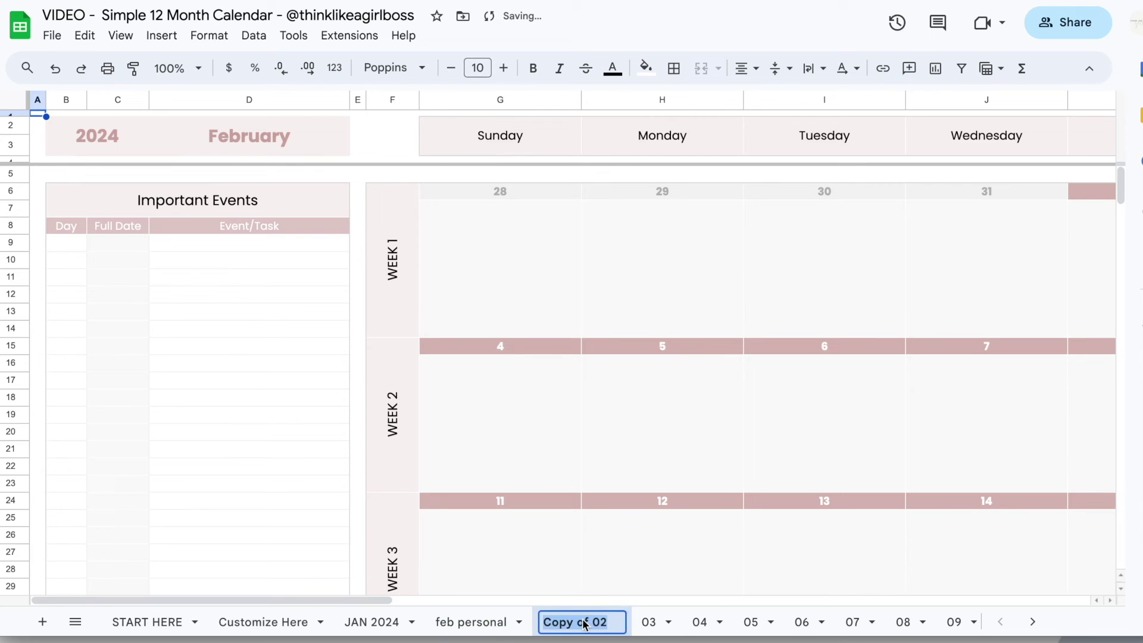
pyautogui.write('feb business')
pyautogui.press('Return')
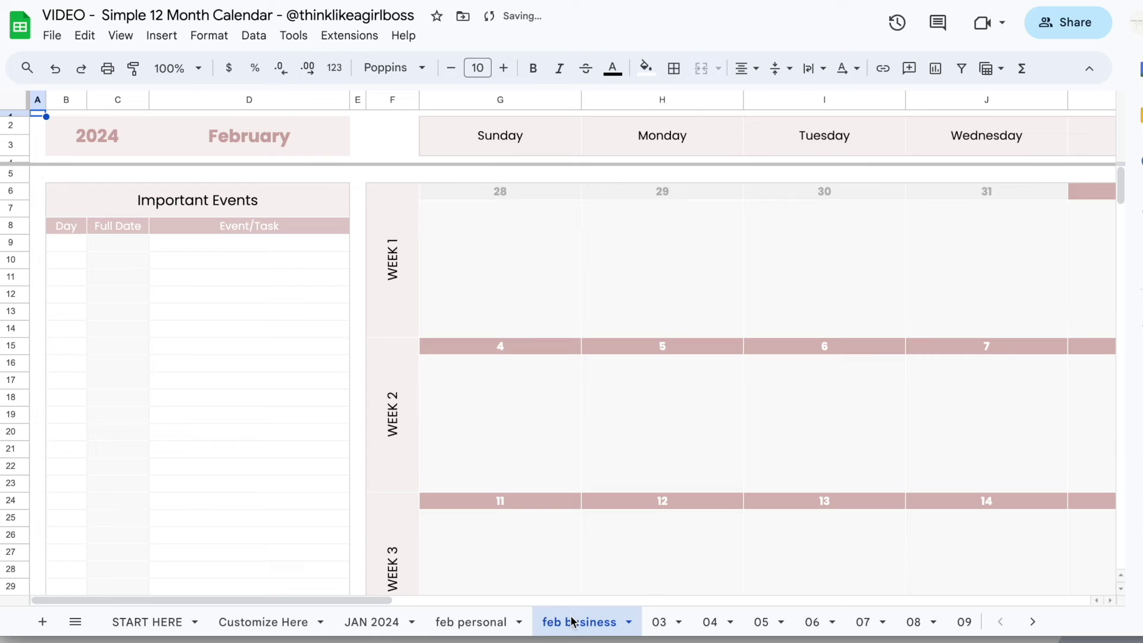
# Compare the feb personal and feb business sheets, and view the March sheet.
pyautogui.click(474, 622)
pyautogui.click(577, 622)
pyautogui.click(475, 622)
pyautogui.click(597, 621)
pyautogui.click(474, 621)
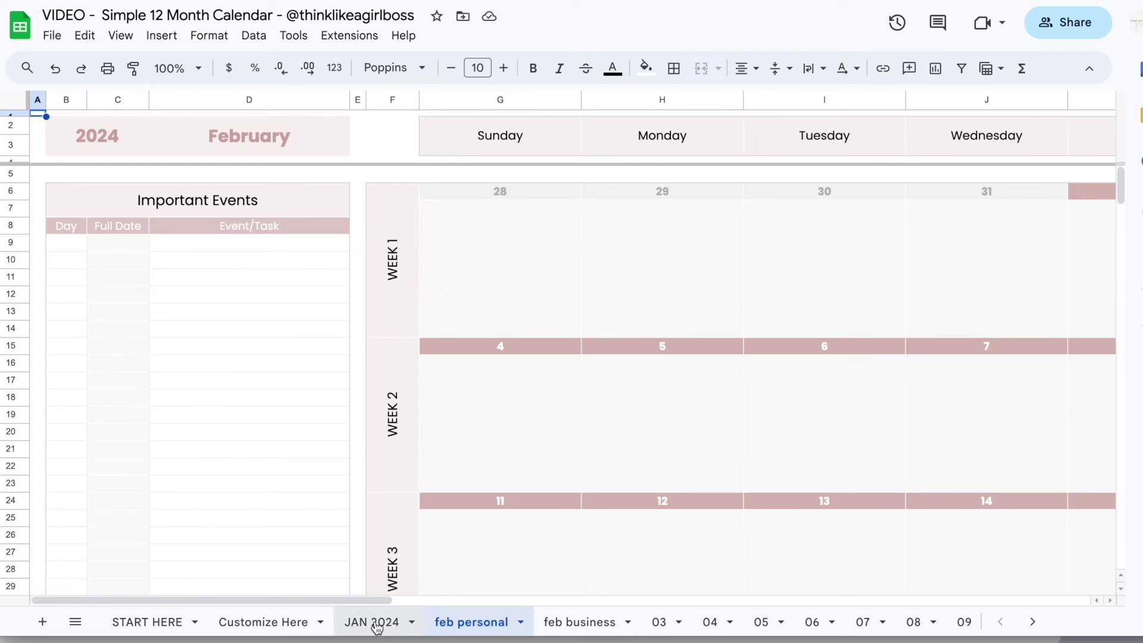
pyautogui.click(659, 622)
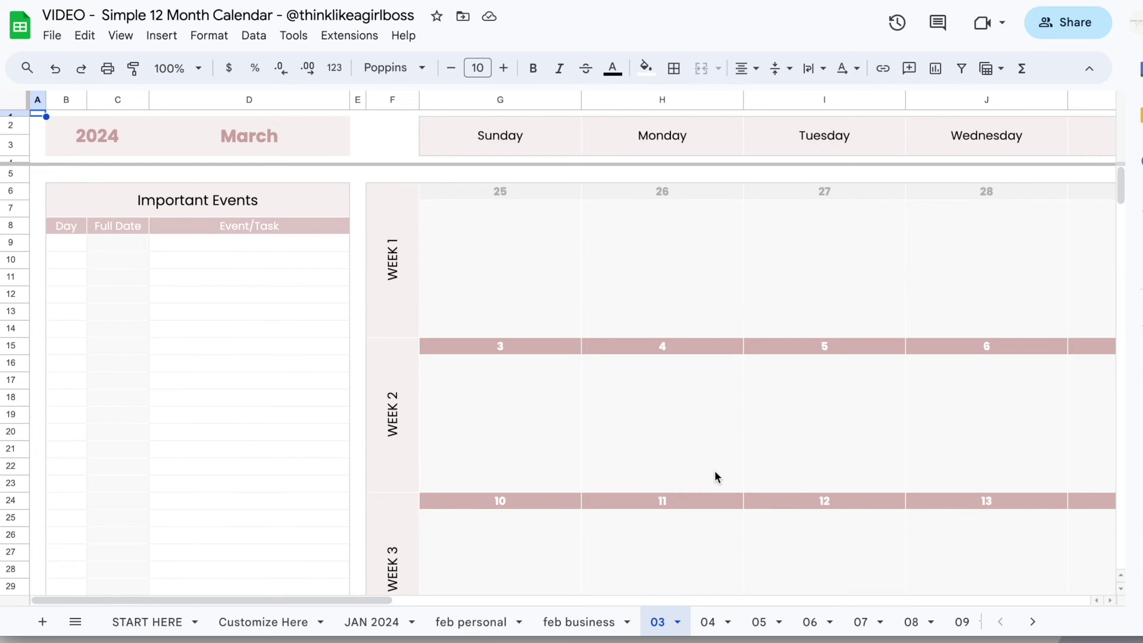
# Delete the "feb business" sheet and confirm the deletion.
pyautogui.click(581, 621)
pyautogui.rightClick(581, 621)
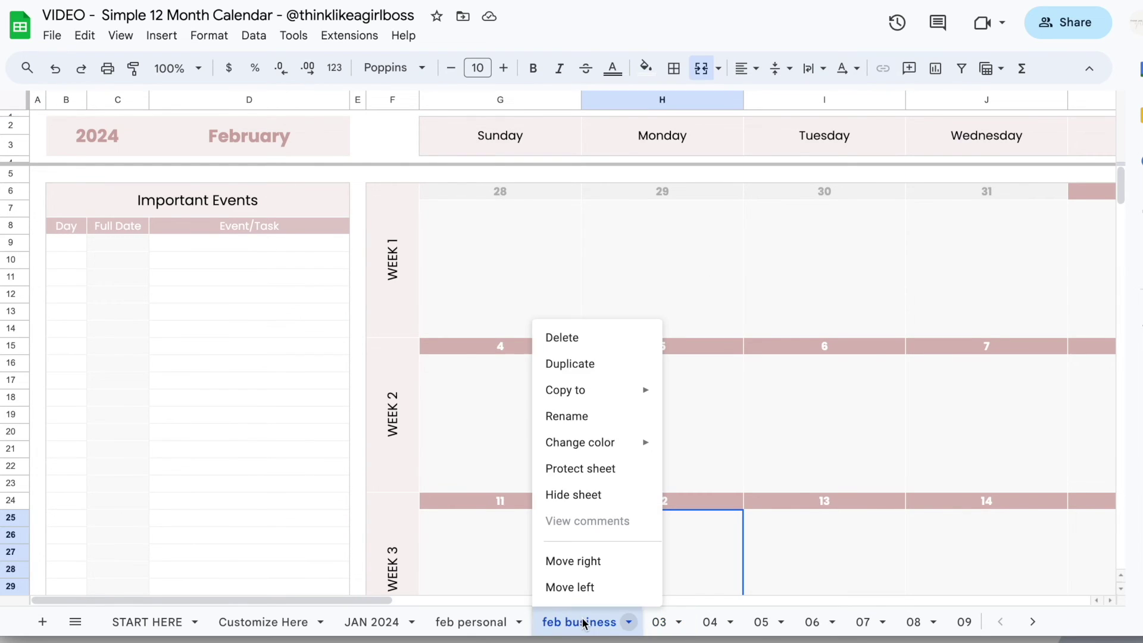
pyautogui.click(607, 338)
pyautogui.click(769, 348)
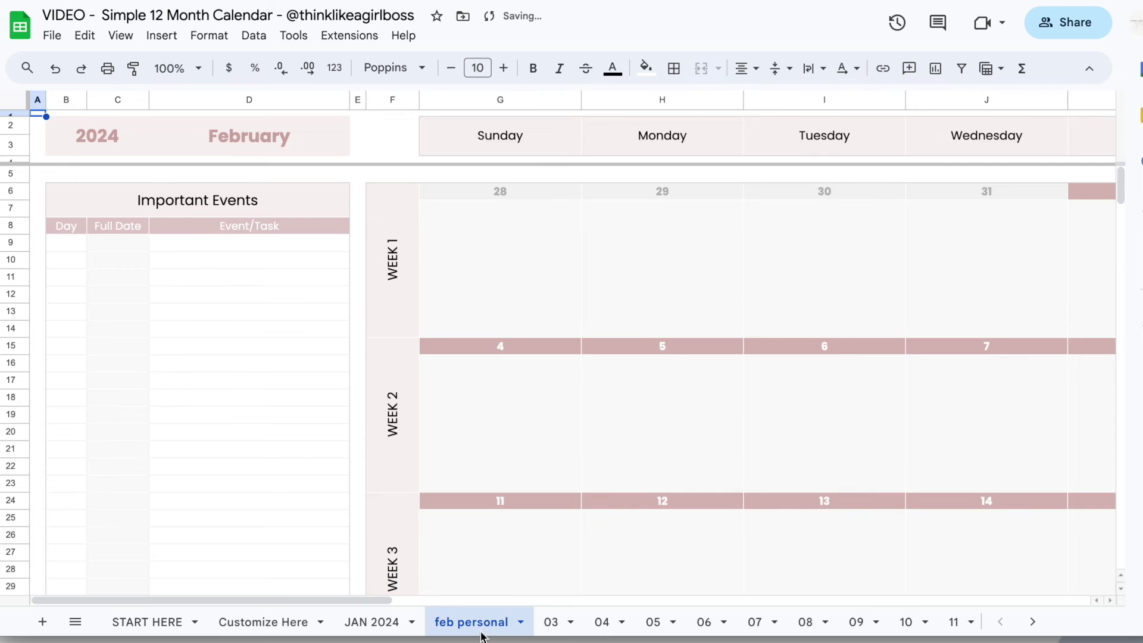
# Rename the "feb personal" sheet back to "02".
pyautogui.doubleClick(482, 625)
pyautogui.write('02')
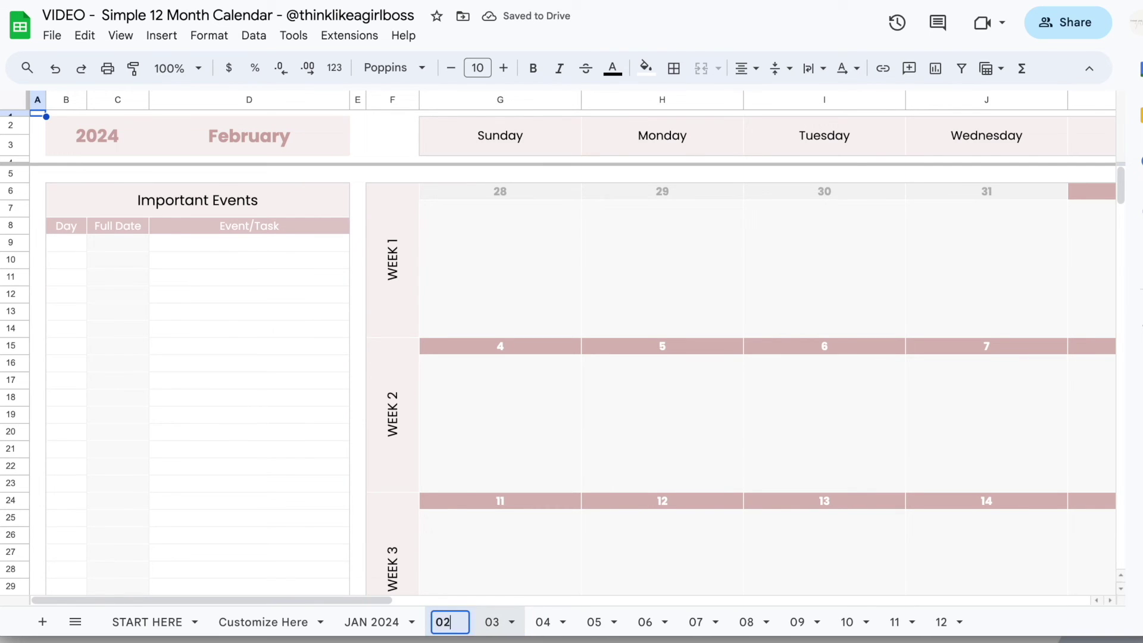
pyautogui.click(490, 571)
# Review the January, February and March sheets and the start month setting on the Customize Here sheet.
pyautogui.click(375, 620)
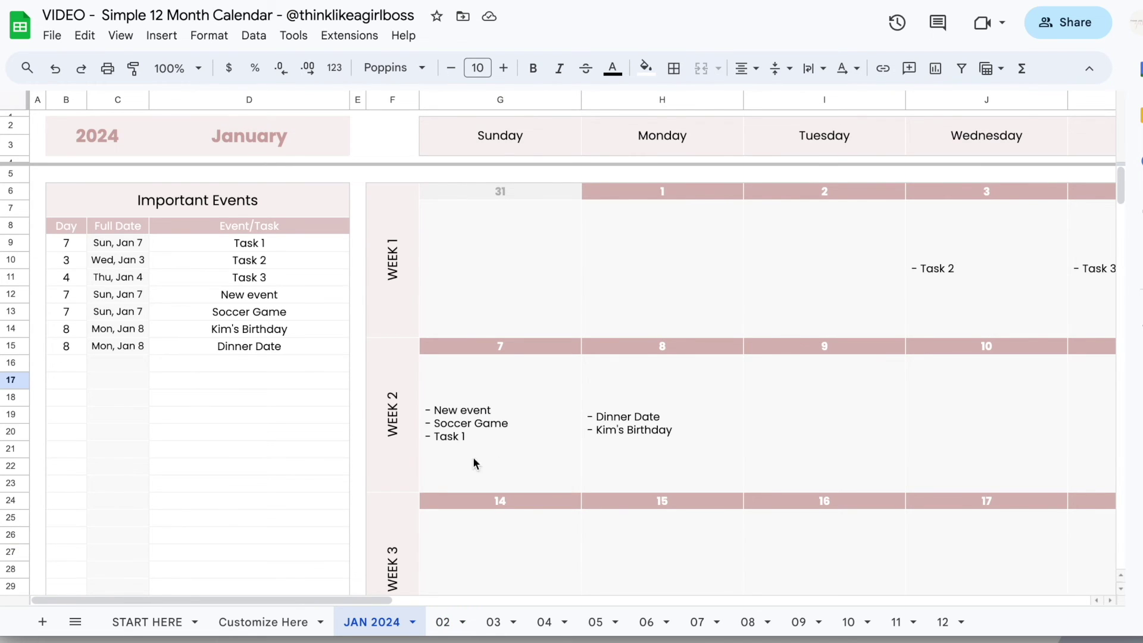
pyautogui.click(276, 622)
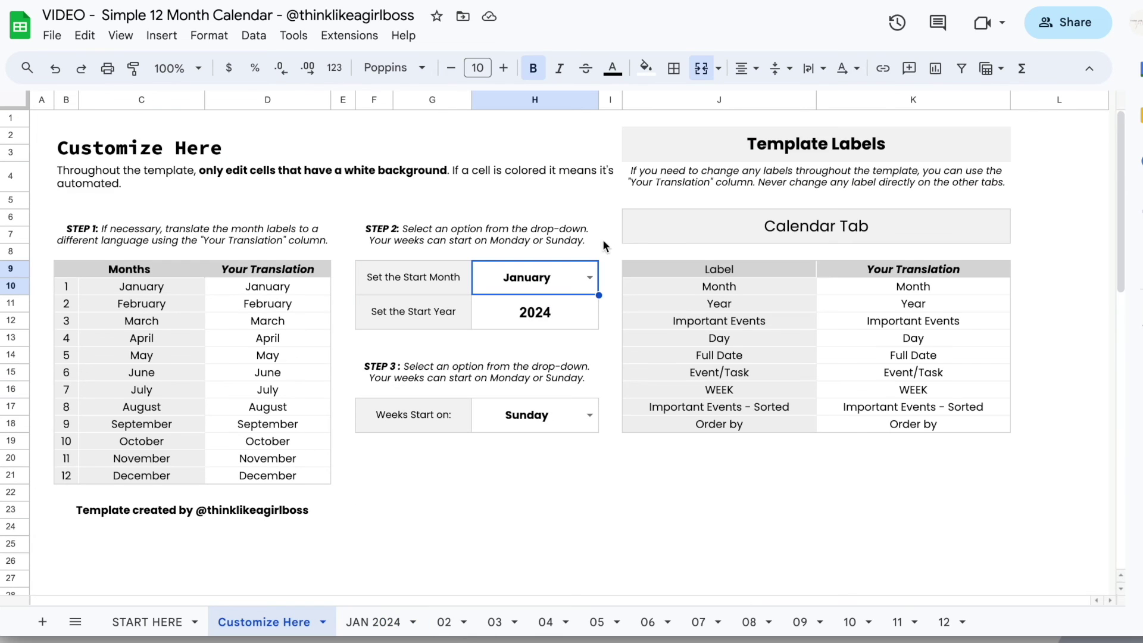
pyautogui.click(356, 620)
pyautogui.click(449, 620)
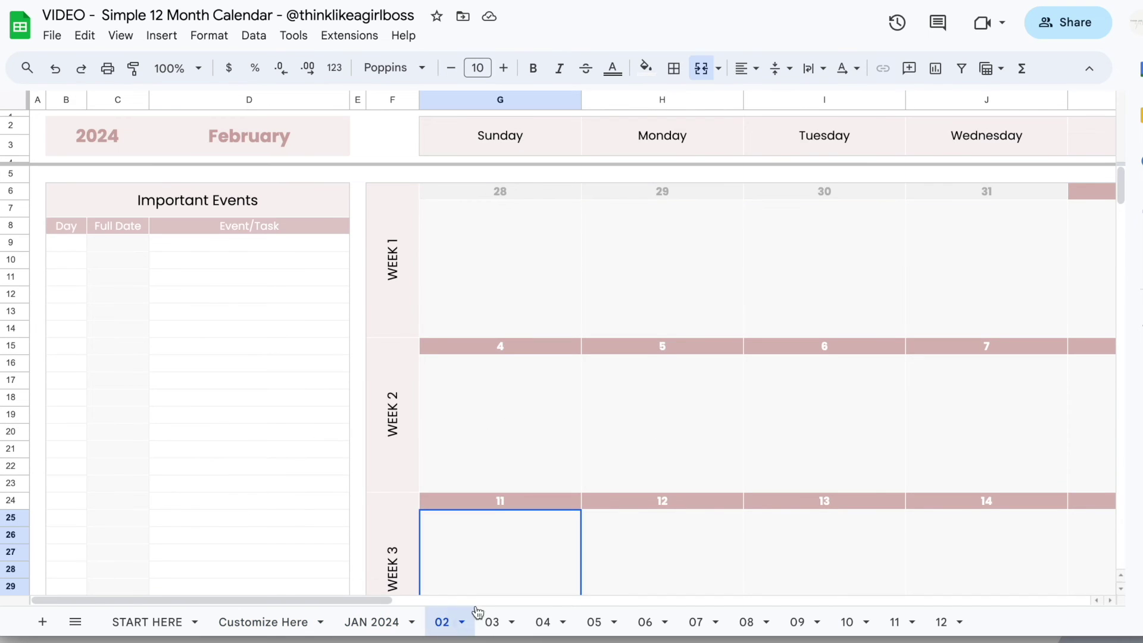
pyautogui.click(492, 622)
pyautogui.click(370, 621)
pyautogui.click(292, 625)
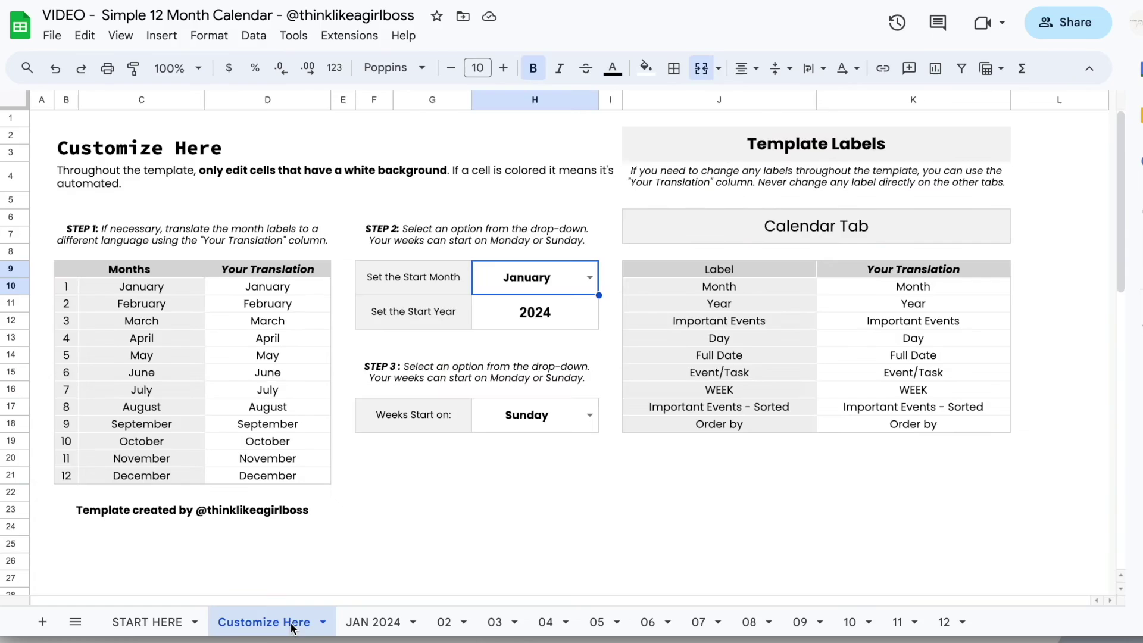
pyautogui.click(591, 278)
pyautogui.click(667, 511)
pyautogui.click(365, 622)
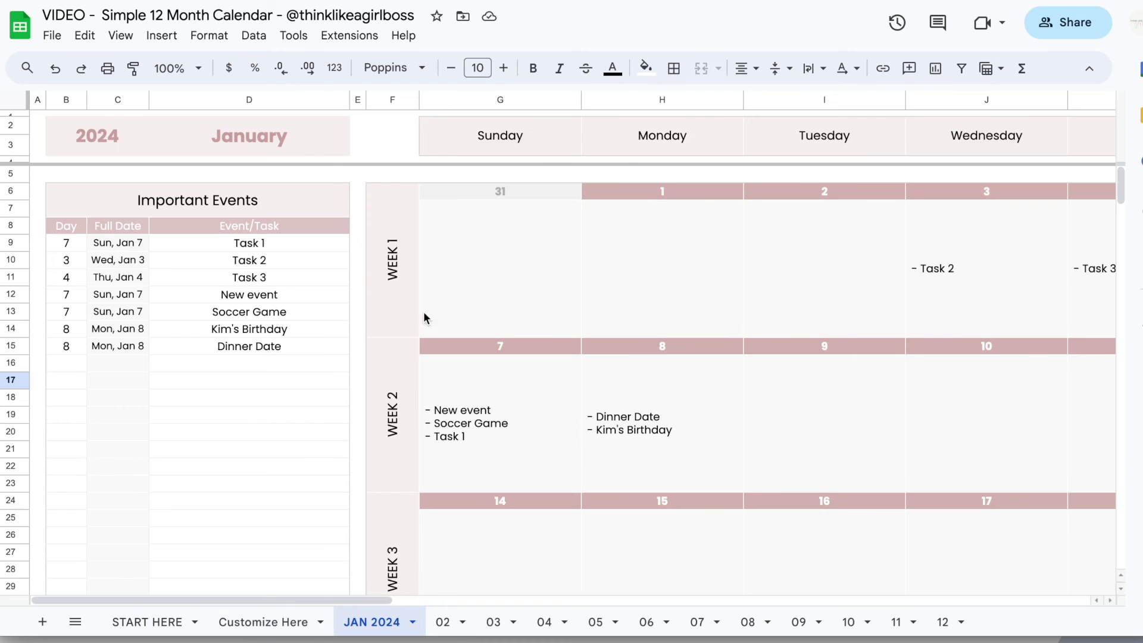
# Set the start month to August on the Customize Here sheet.
pyautogui.click(262, 620)
pyautogui.click(591, 279)
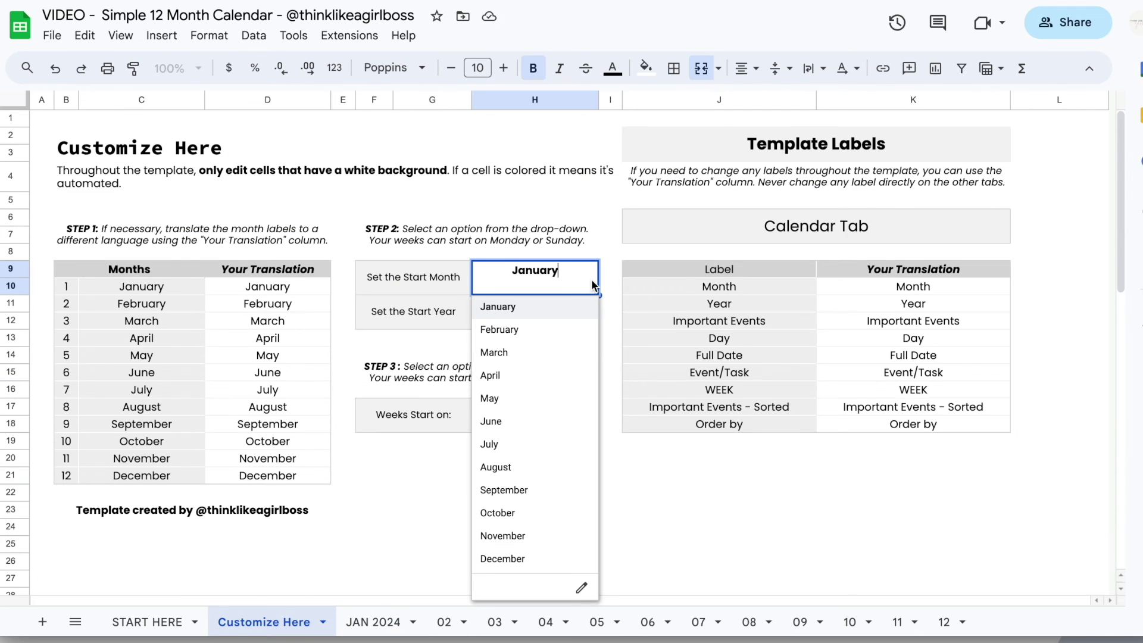
pyautogui.click(509, 468)
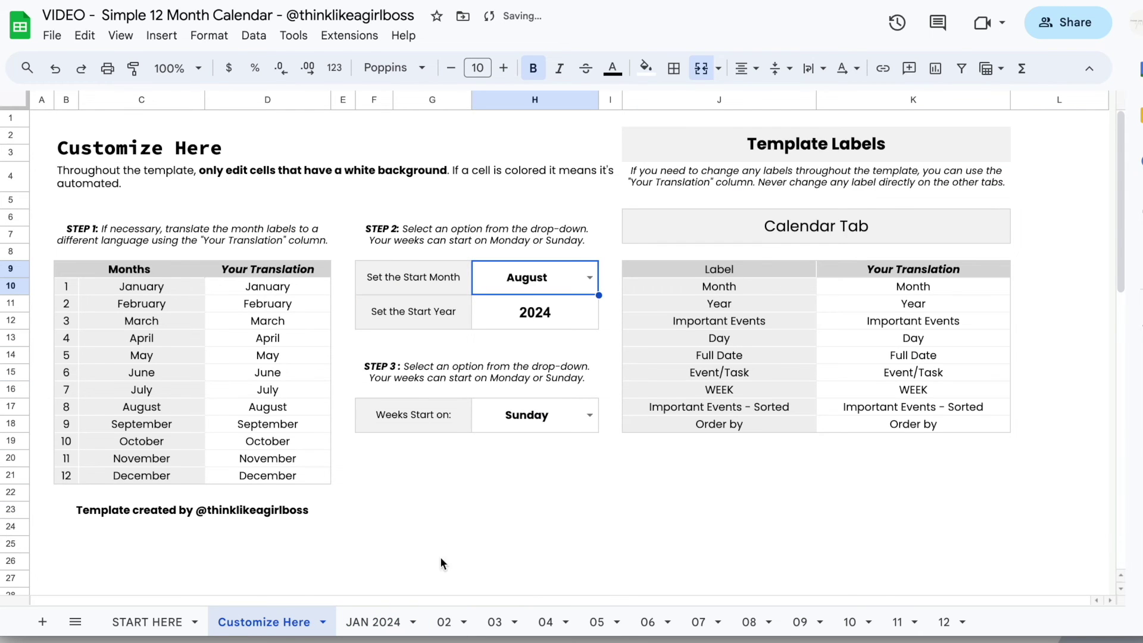
# Check the JAN 2024 sheet and set the start month to January on the Customize Here sheet.
pyautogui.click(373, 625)
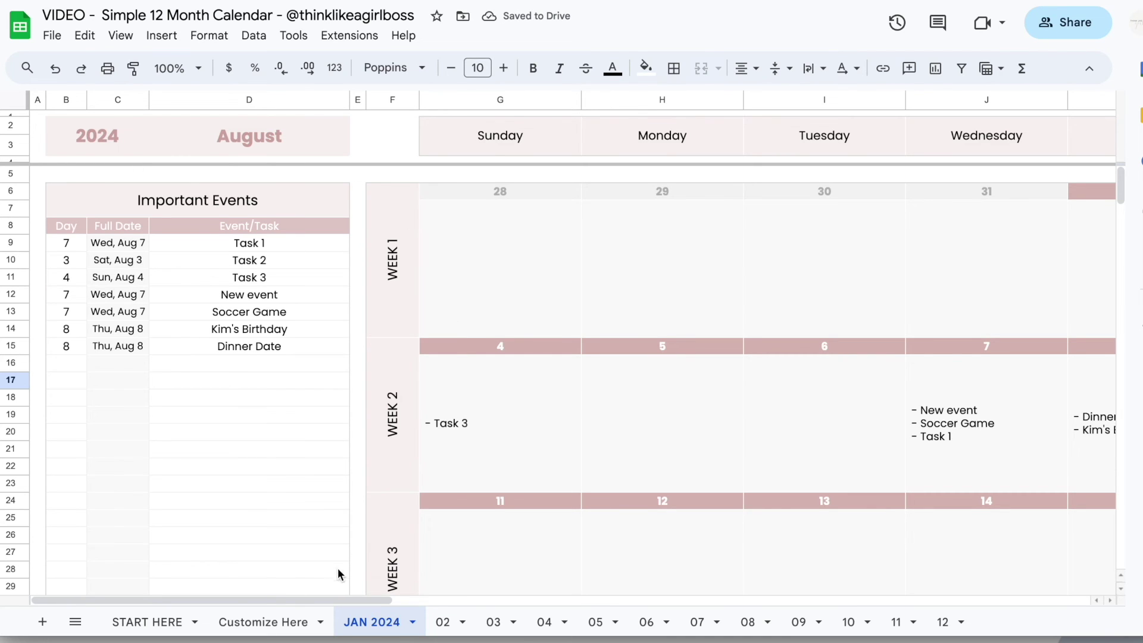
pyautogui.click(279, 624)
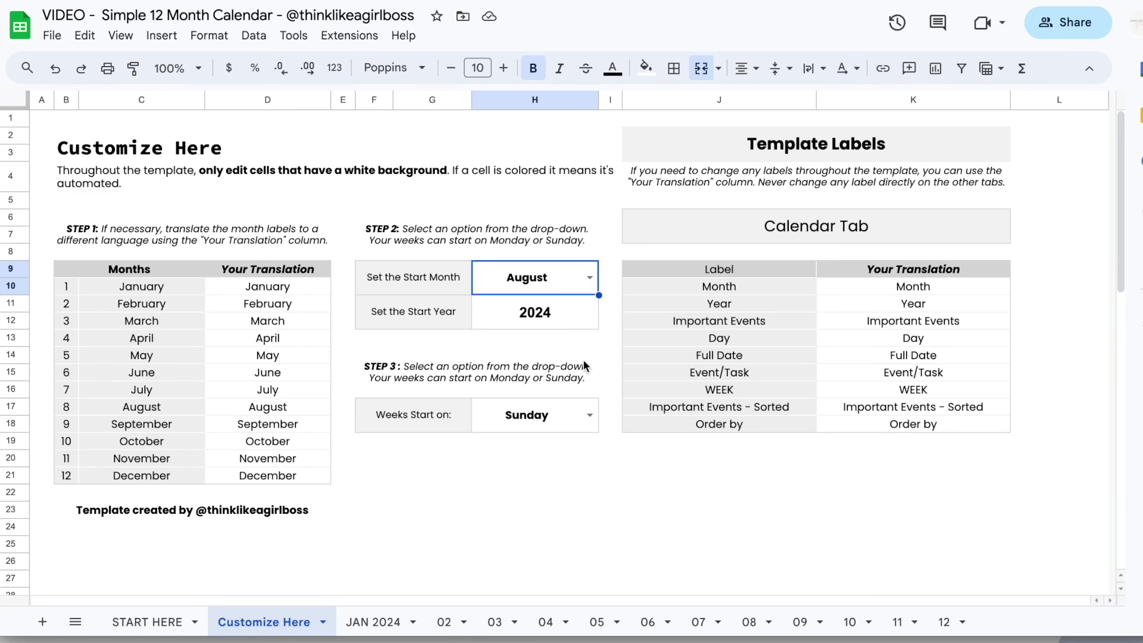
pyautogui.click(588, 276)
pyautogui.click(528, 307)
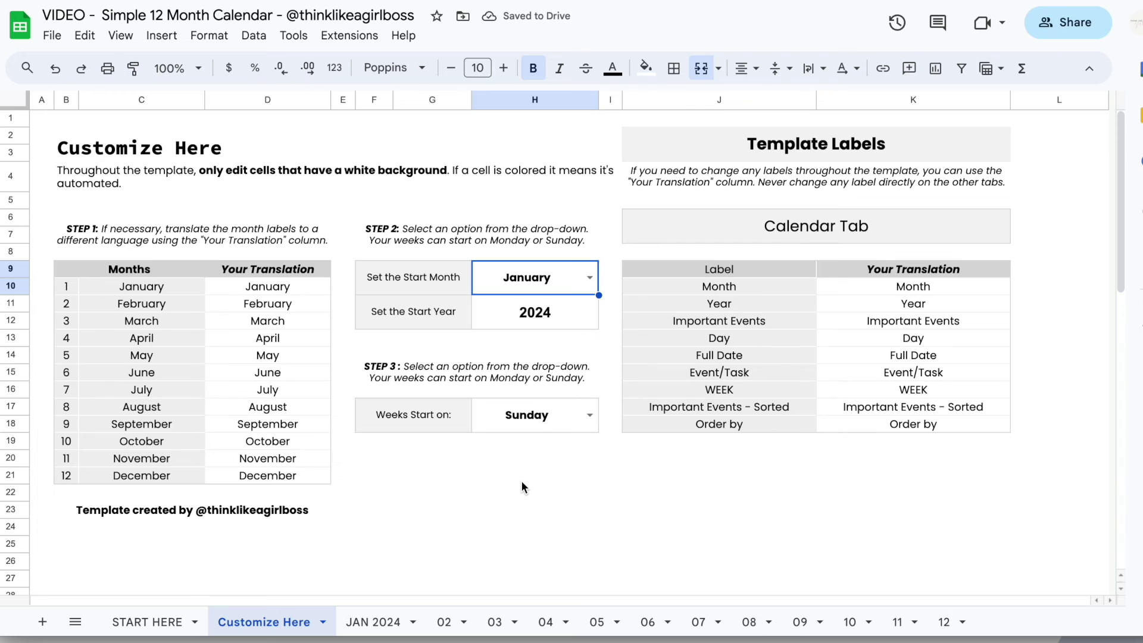
pyautogui.click(445, 515)
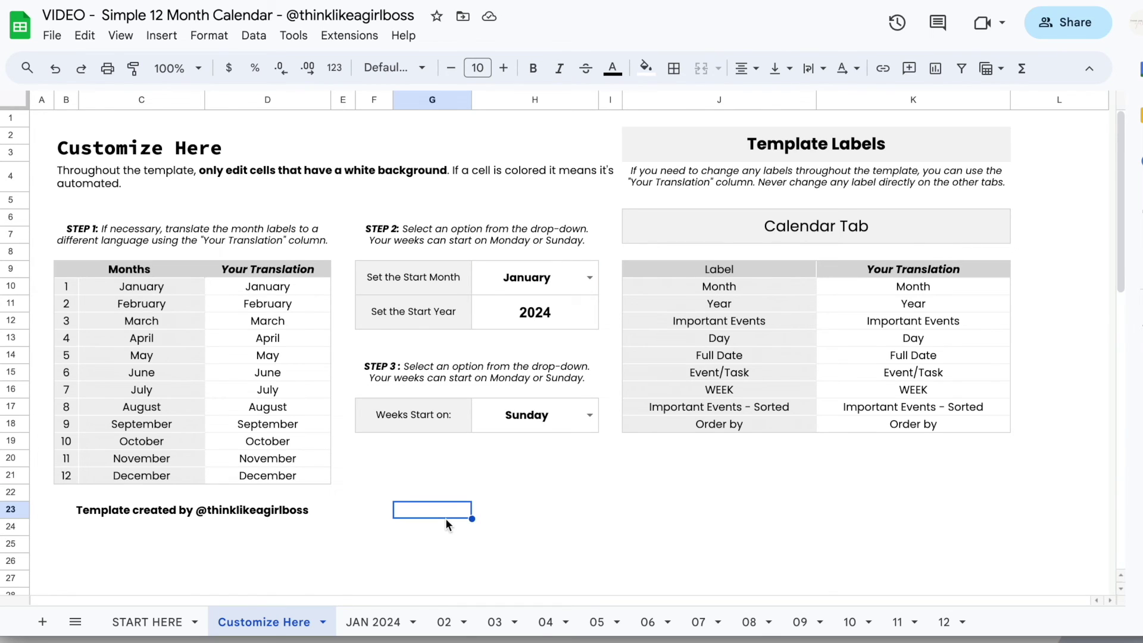
# Translate the January and February month labels as Enero and Febrero in the Your Translation column.
pyautogui.click(289, 289)
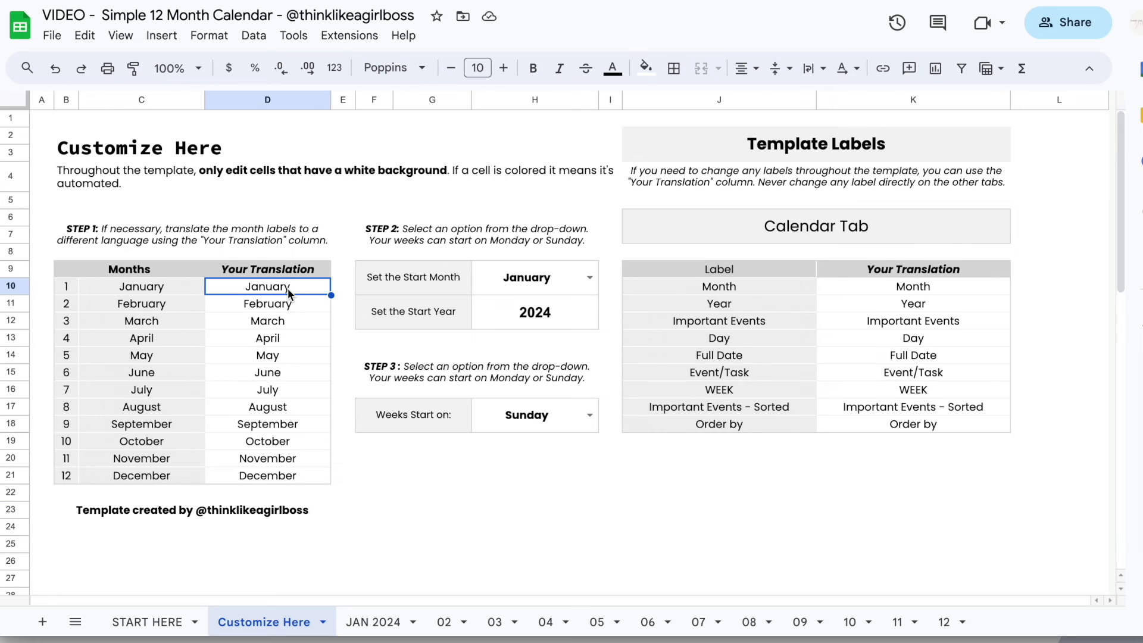
pyautogui.write('Enero')
pyautogui.press('Return')
pyautogui.write('Febrero')
pyautogui.press('Return')
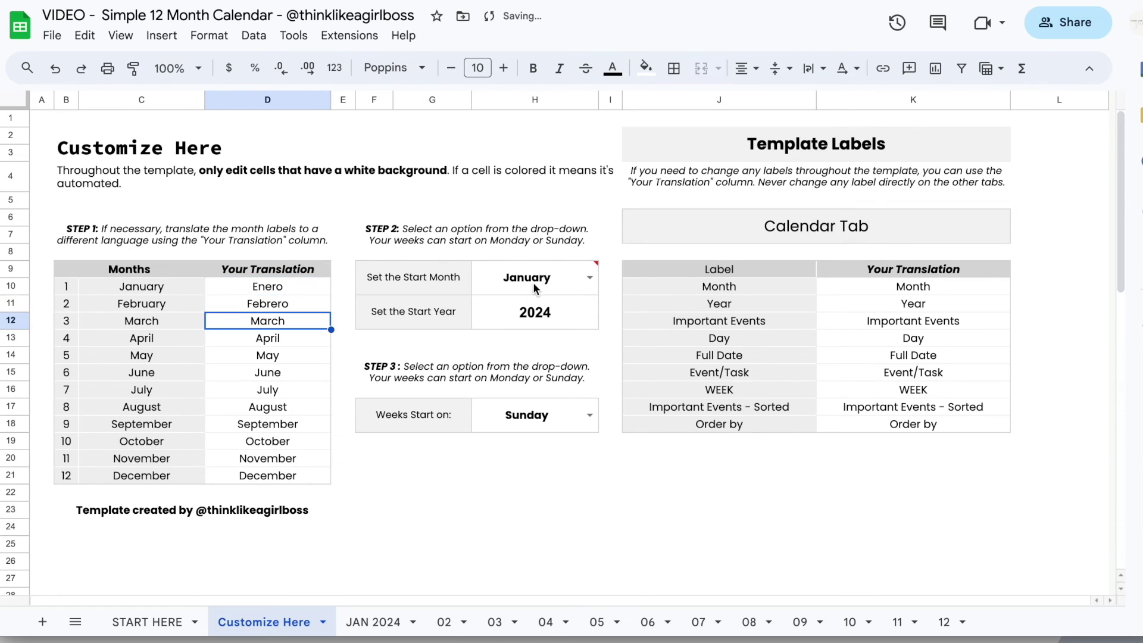
# Set the start month to the translated option Febrero and check the available month options.
pyautogui.click(590, 277)
pyautogui.click(508, 310)
pyautogui.click(590, 277)
pyautogui.click(517, 327)
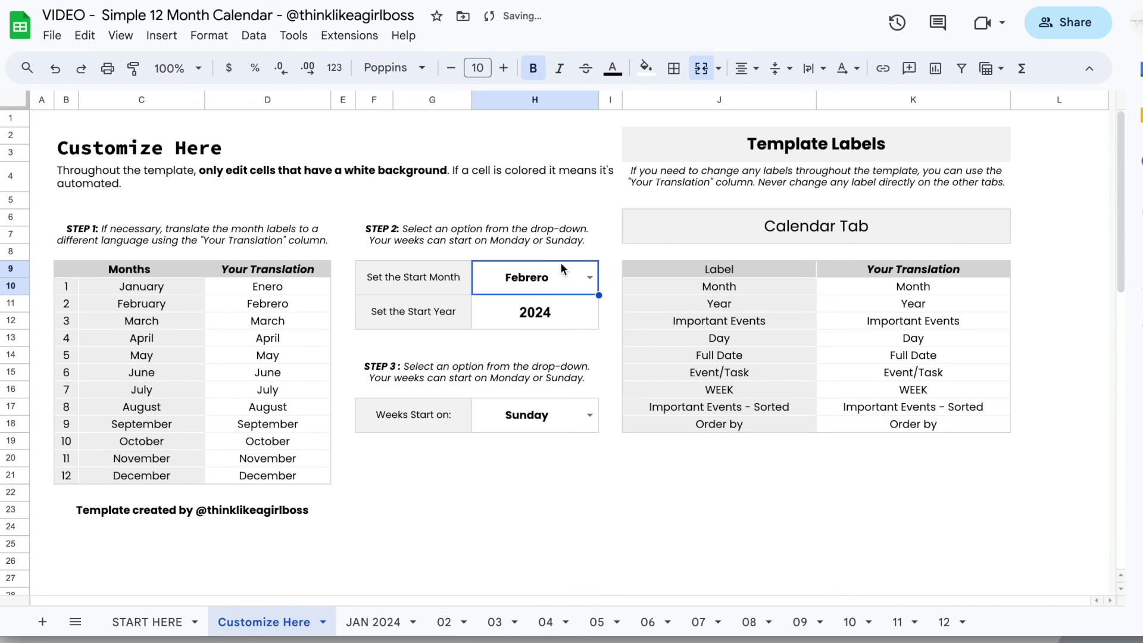
pyautogui.click(567, 243)
pyautogui.click(591, 278)
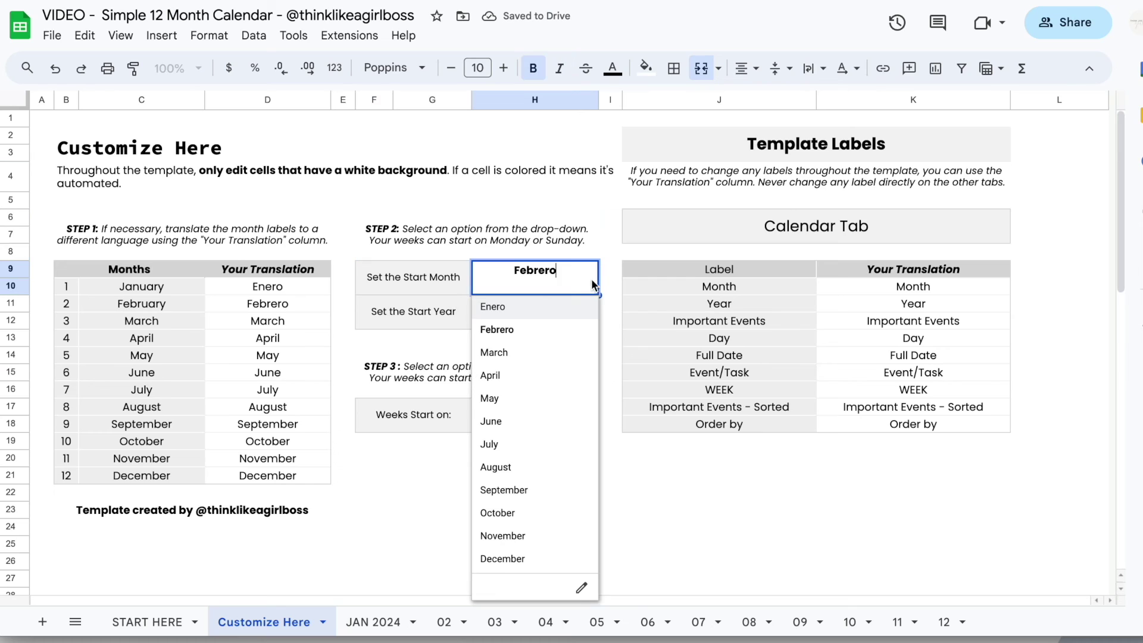
pyautogui.click(611, 258)
# Review the translation cells for the months and for the Calendar Tab template labels.
pyautogui.moveTo(268, 287); pyautogui.dragTo(267, 321)
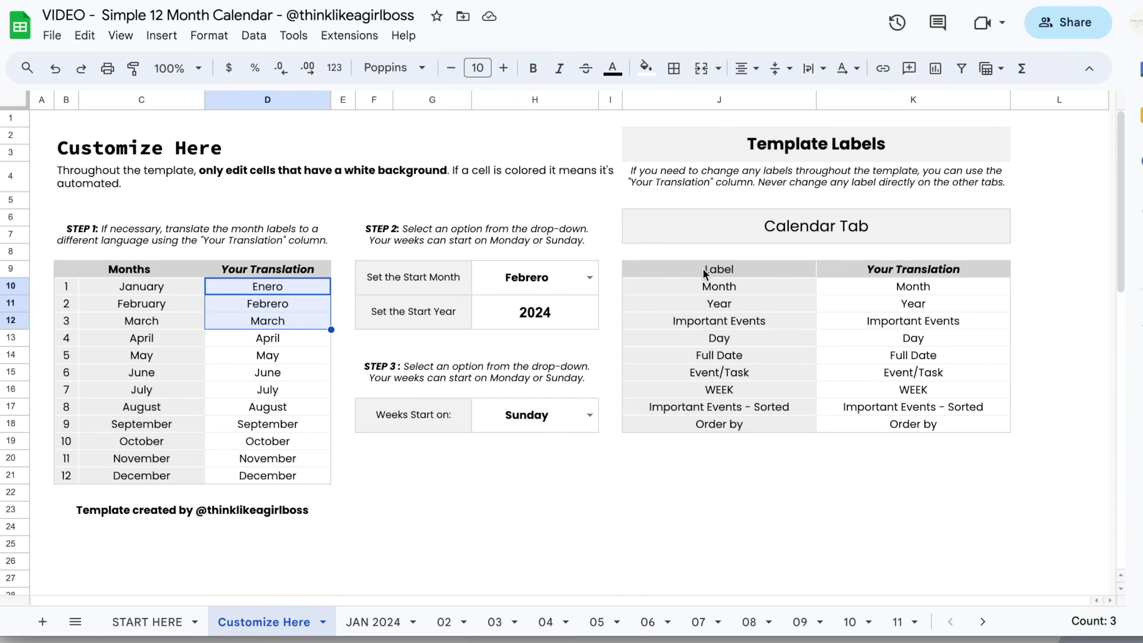
pyautogui.moveTo(892, 281); pyautogui.dragTo(887, 431)
pyautogui.moveTo(902, 287); pyautogui.dragTo(894, 425)
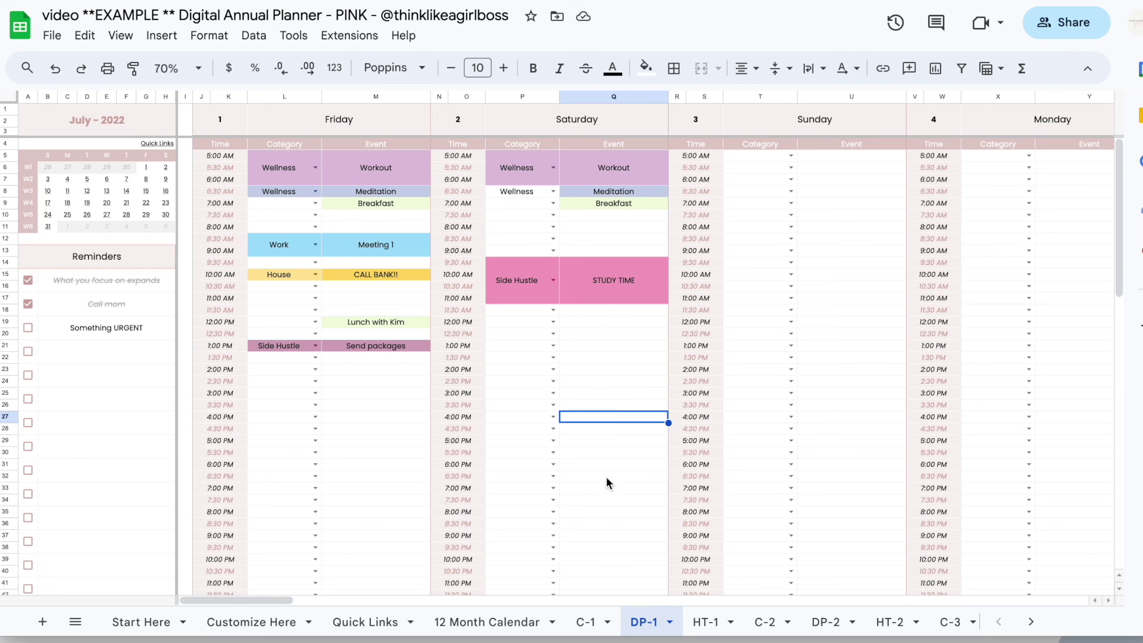
# Examine the C-1 calendar, DP-1 daily planner and HT-1 habit tracker sheets in the Digital Annual Planner spreadsheet.
pyautogui.click(586, 621)
pyautogui.hscroll(10, 719, 456)
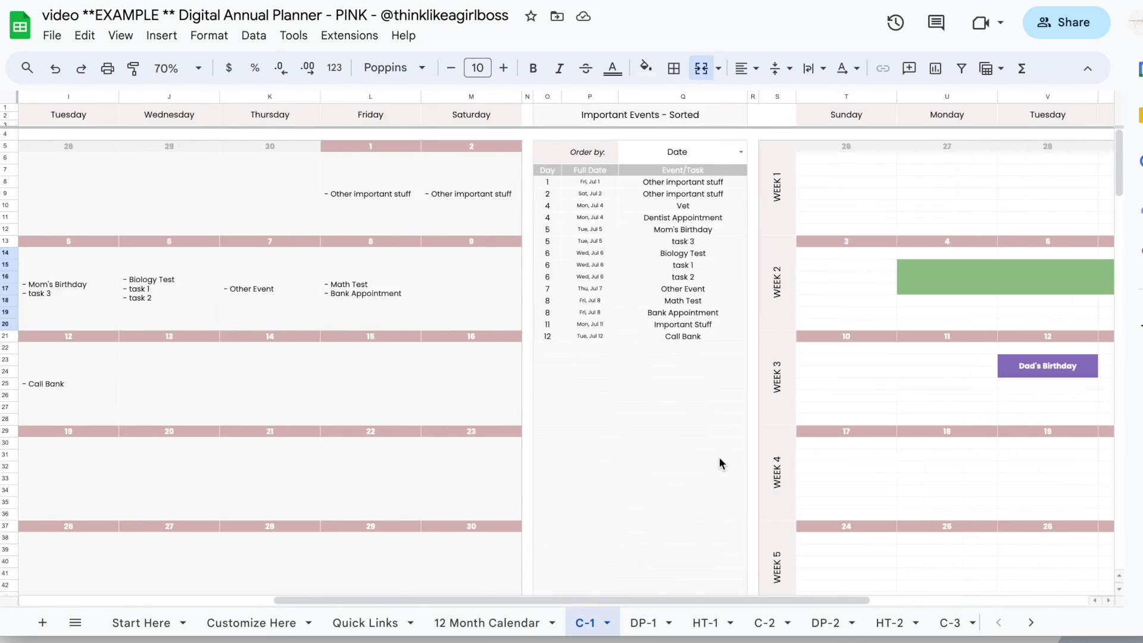
pyautogui.click(646, 615)
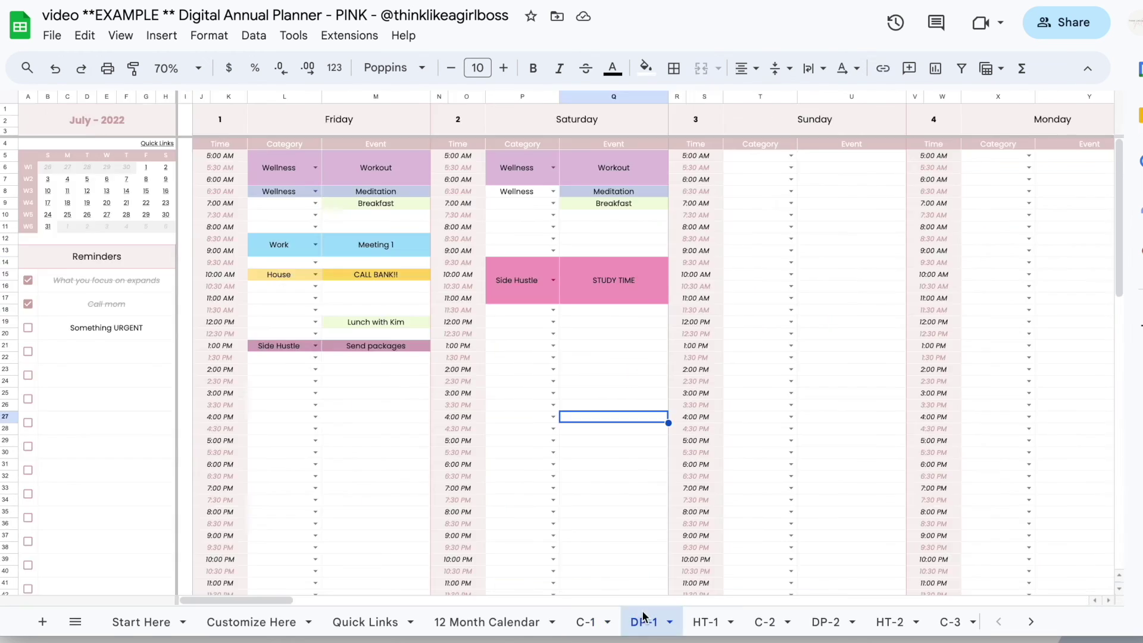
pyautogui.hscroll(10, 784, 486)
pyautogui.hscroll(10, 785, 485)
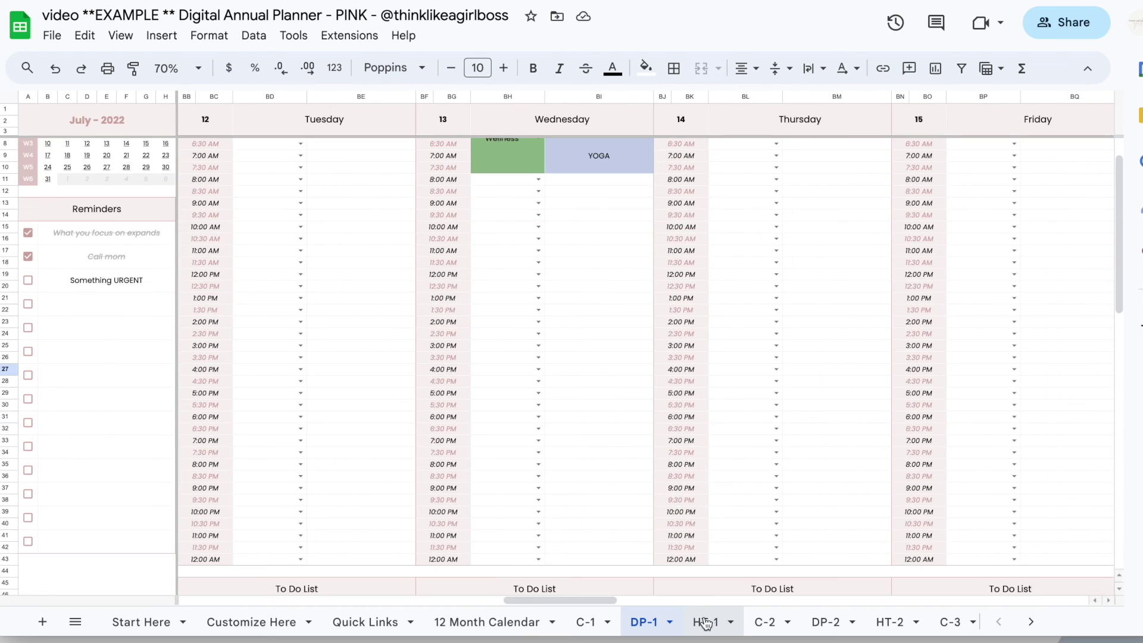
pyautogui.click(706, 621)
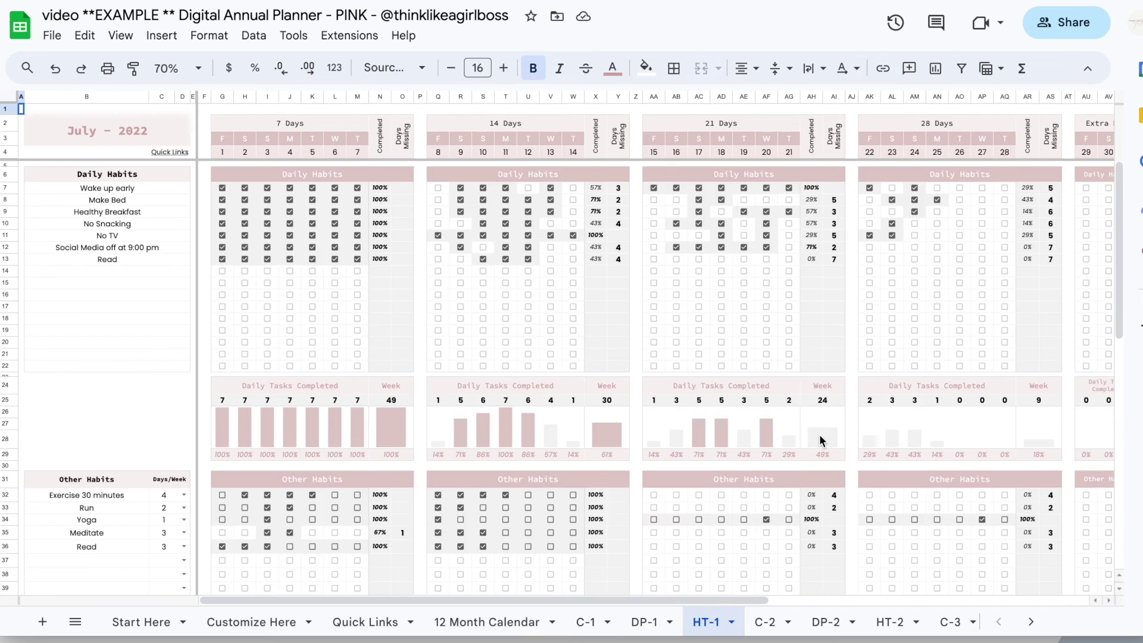
pyautogui.hscroll(10, 819, 434)
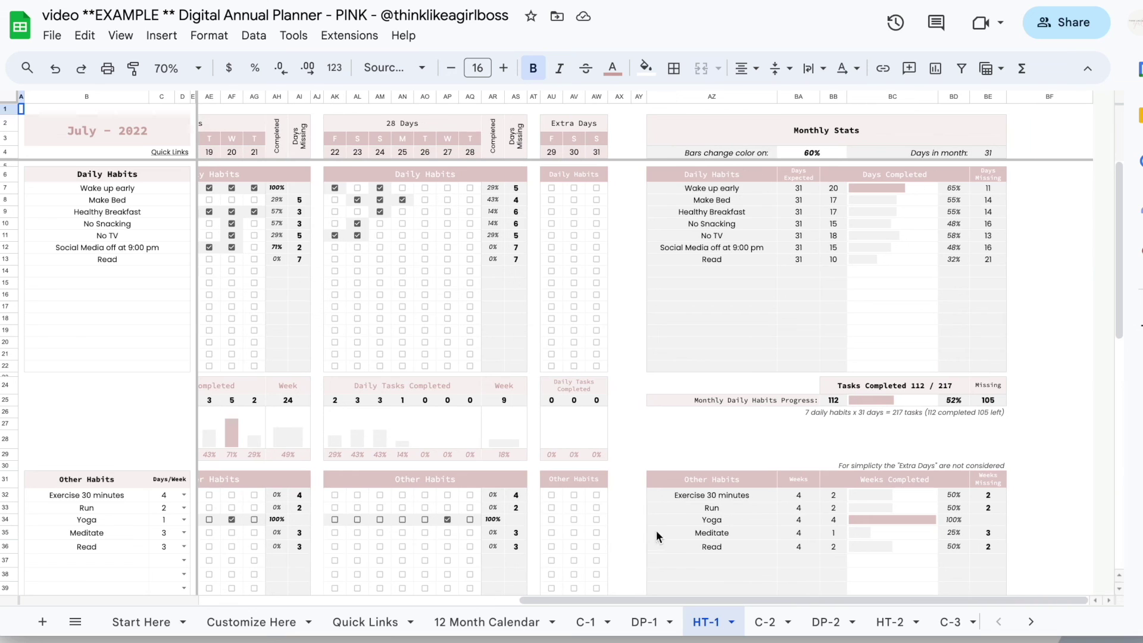
# Examine the daily to-do lists and important events sections on the DP-1 sheet.
pyautogui.click(644, 622)
pyautogui.scroll(-5, 759, 475)
pyautogui.hscroll(-10, 759, 476)
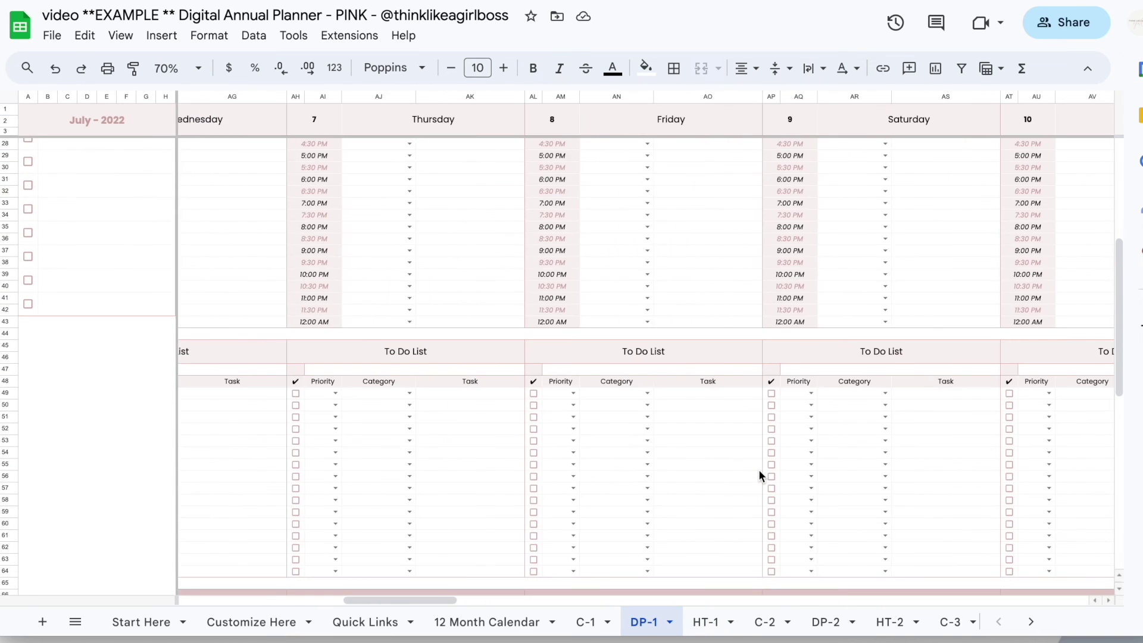
pyautogui.hscroll(-4, 759, 469)
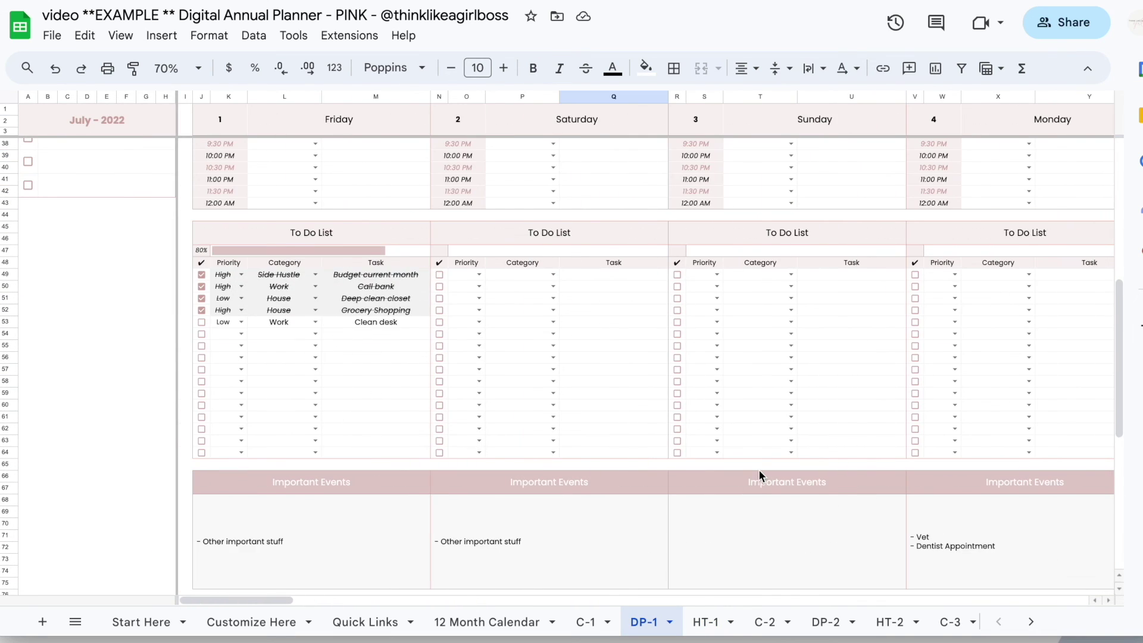
pyautogui.scroll(7, 759, 470)
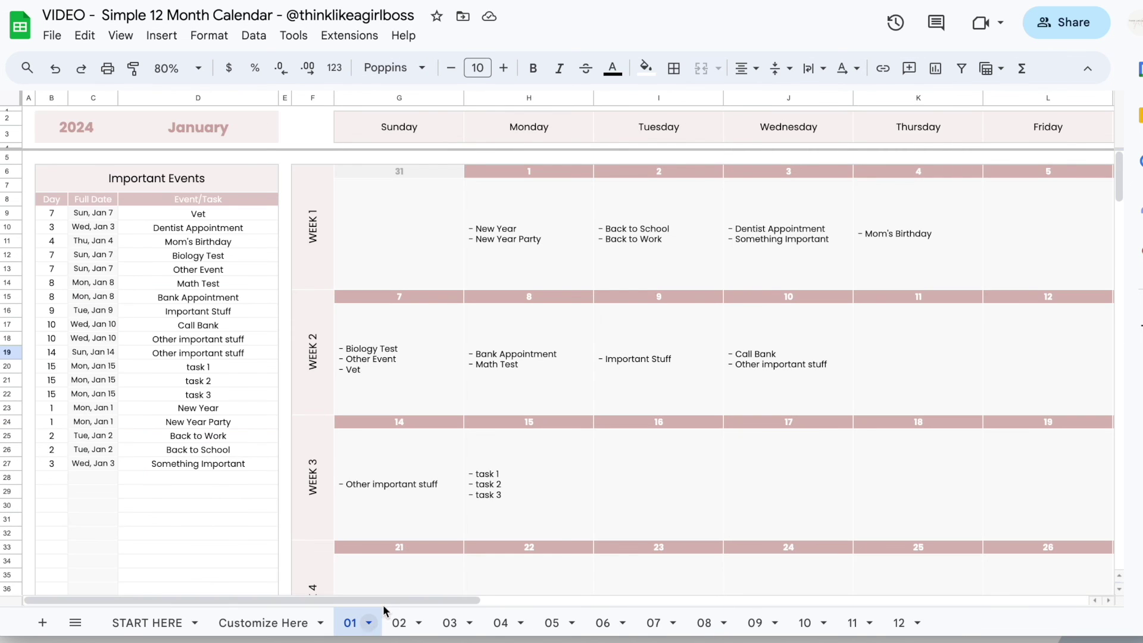
# Examine the January calendar, sorted important events and colored manual calendar on sheet 01 of the Simple 12 Month Calendar.
pyautogui.hscroll(18, 555, 524)
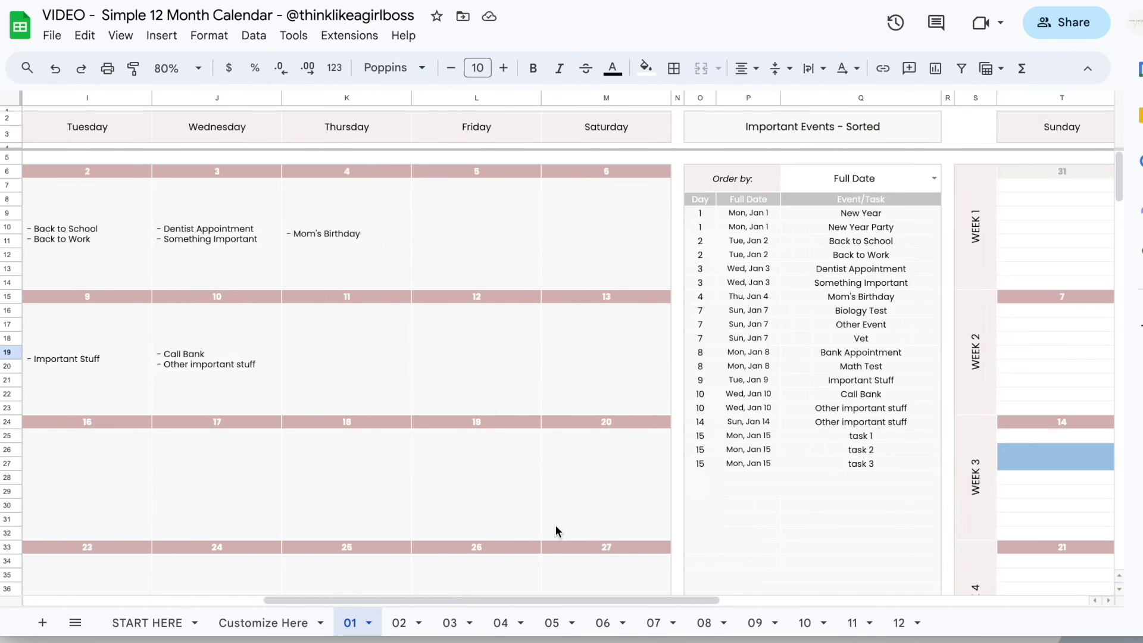
pyautogui.click(406, 620)
pyautogui.hscroll(-18, 620, 472)
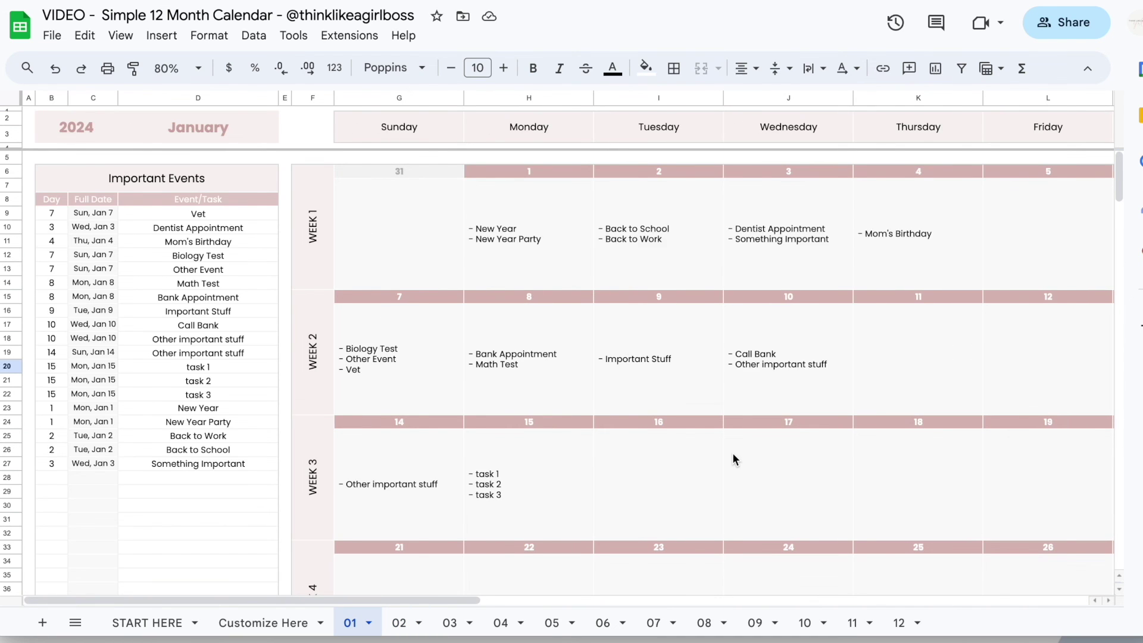
pyautogui.hscroll(6, 733, 455)
pyautogui.hscroll(8, 733, 457)
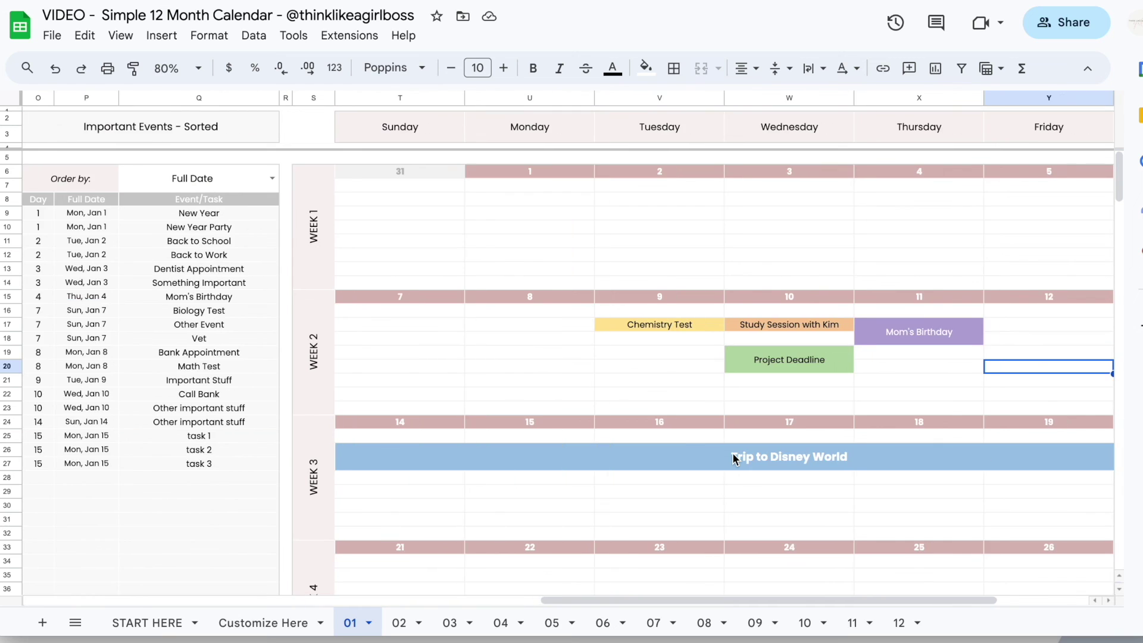
pyautogui.hscroll(6, 732, 456)
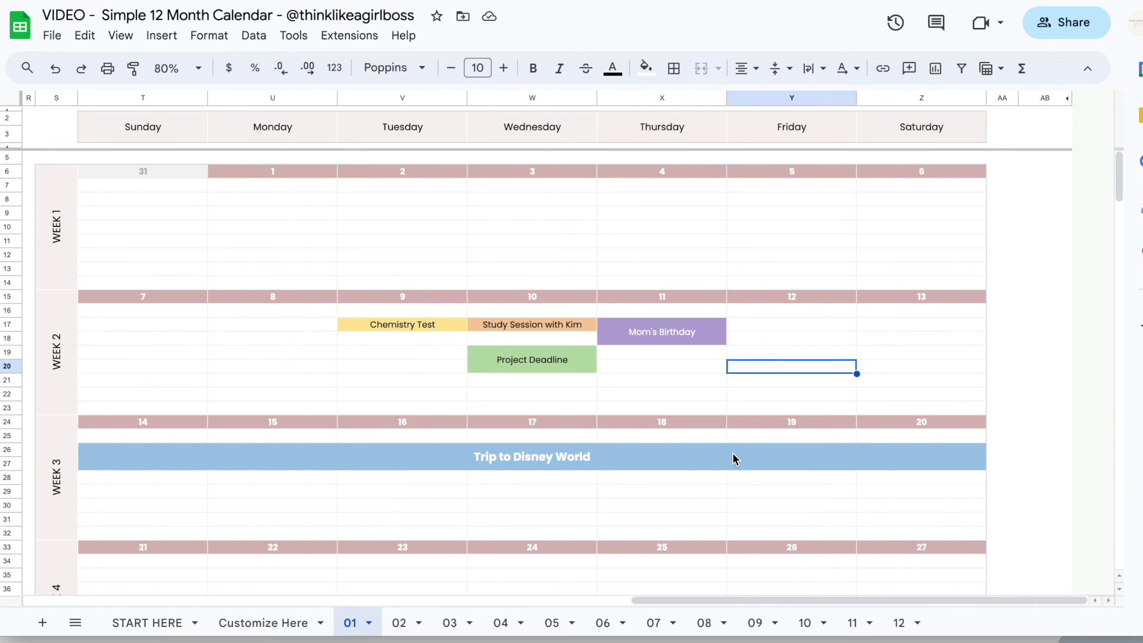
pyautogui.hscroll(-6, 732, 458)
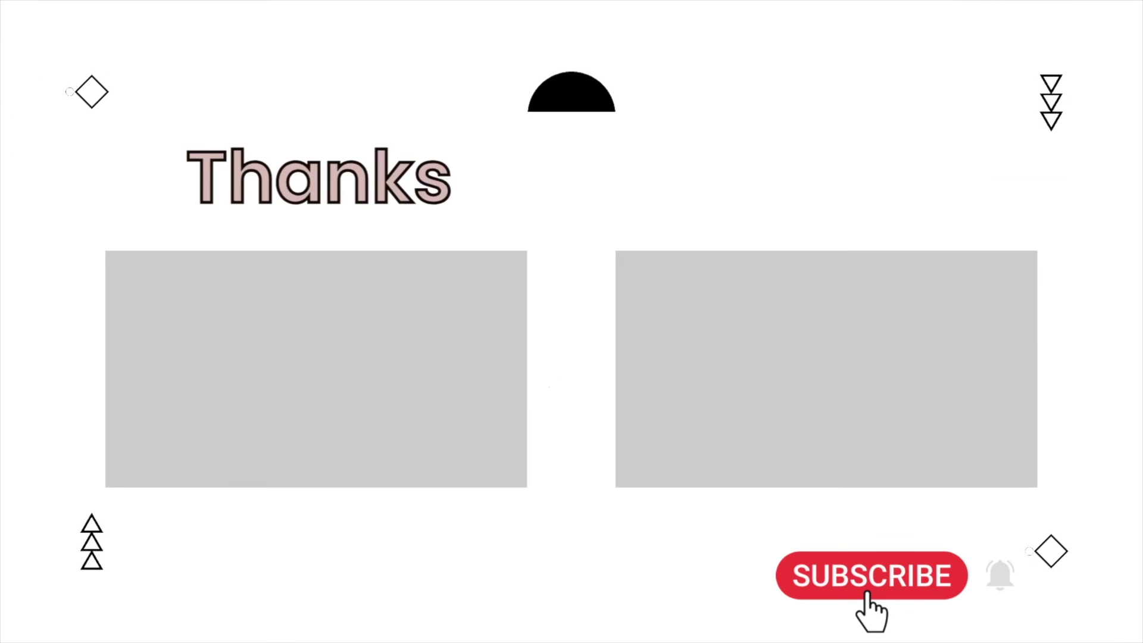